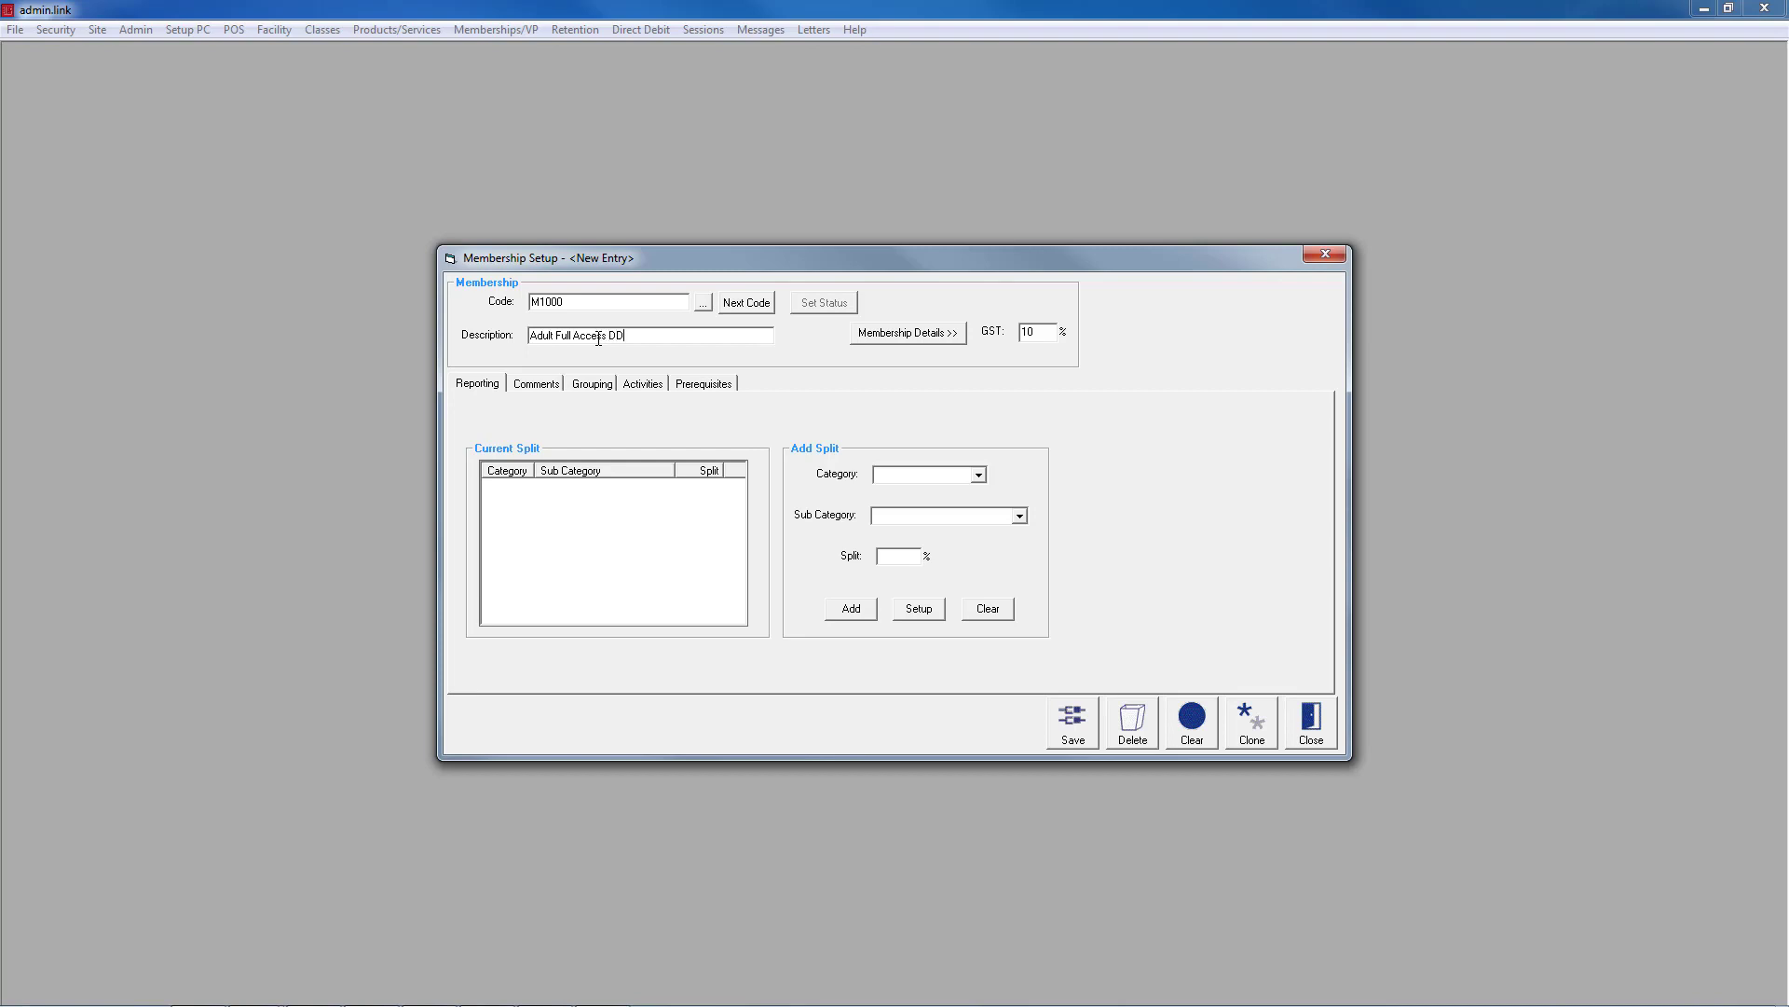
Open the membership details and set the category to DD with a Perpetual membership term.
left_click(874, 342)
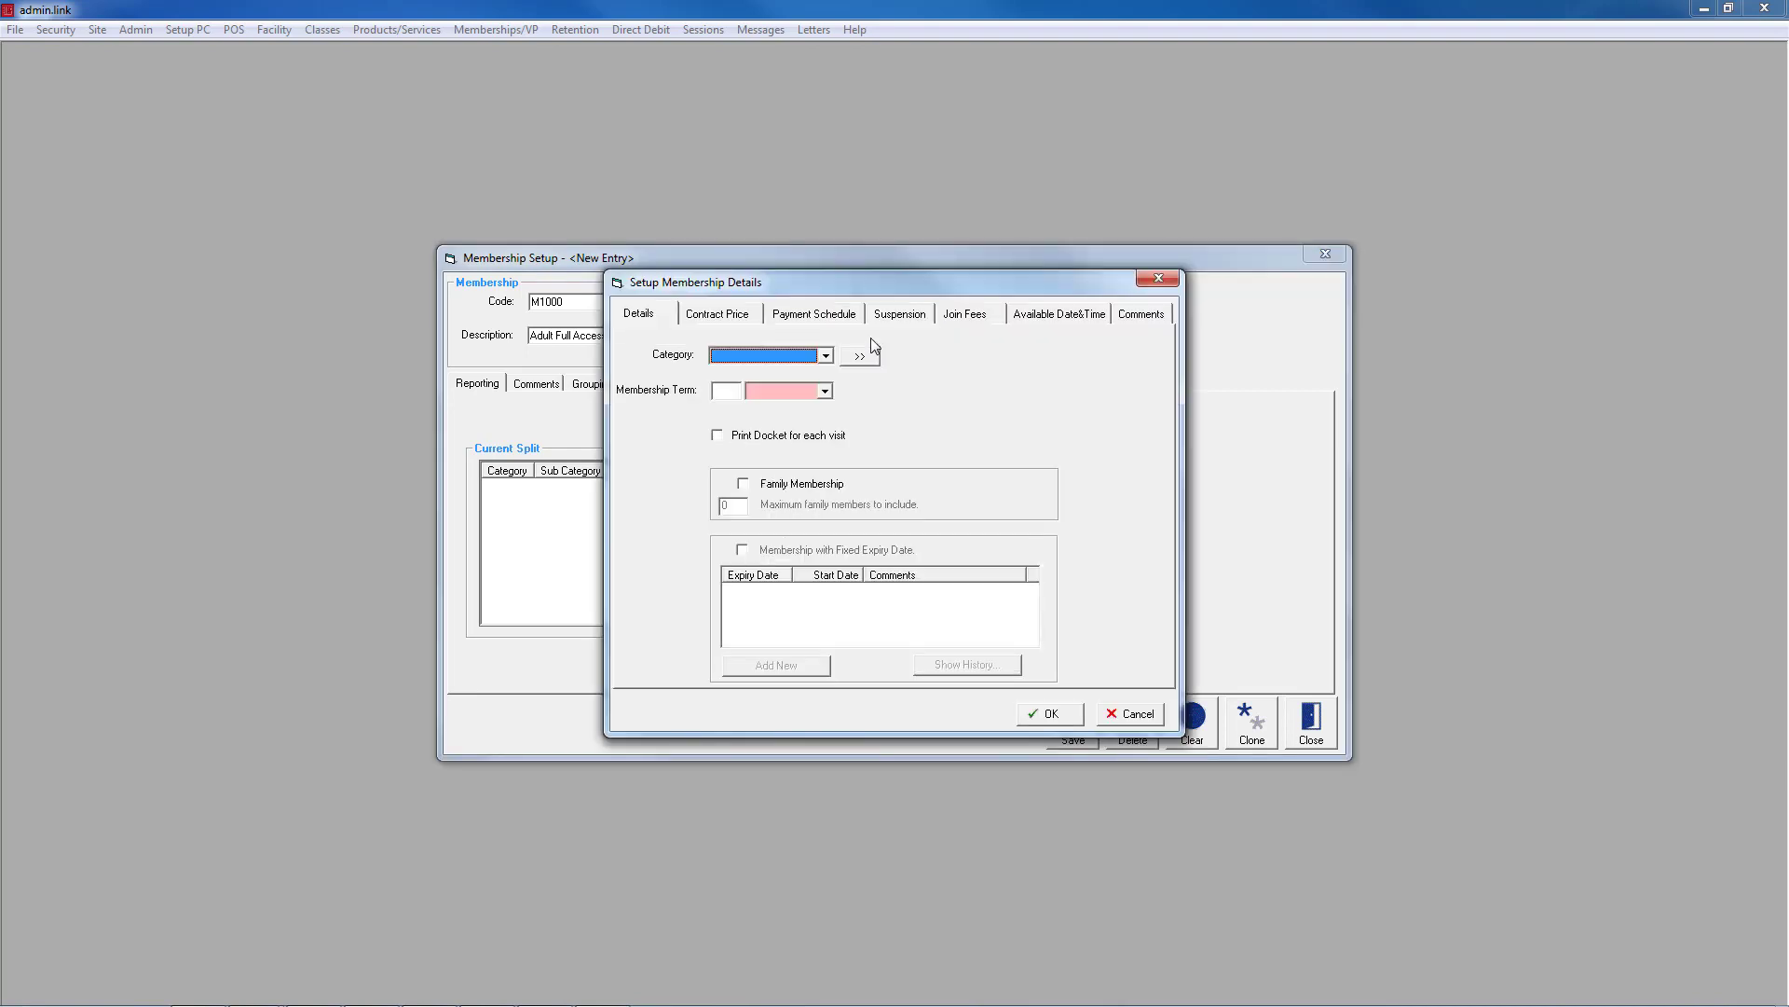
left_click(828, 356)
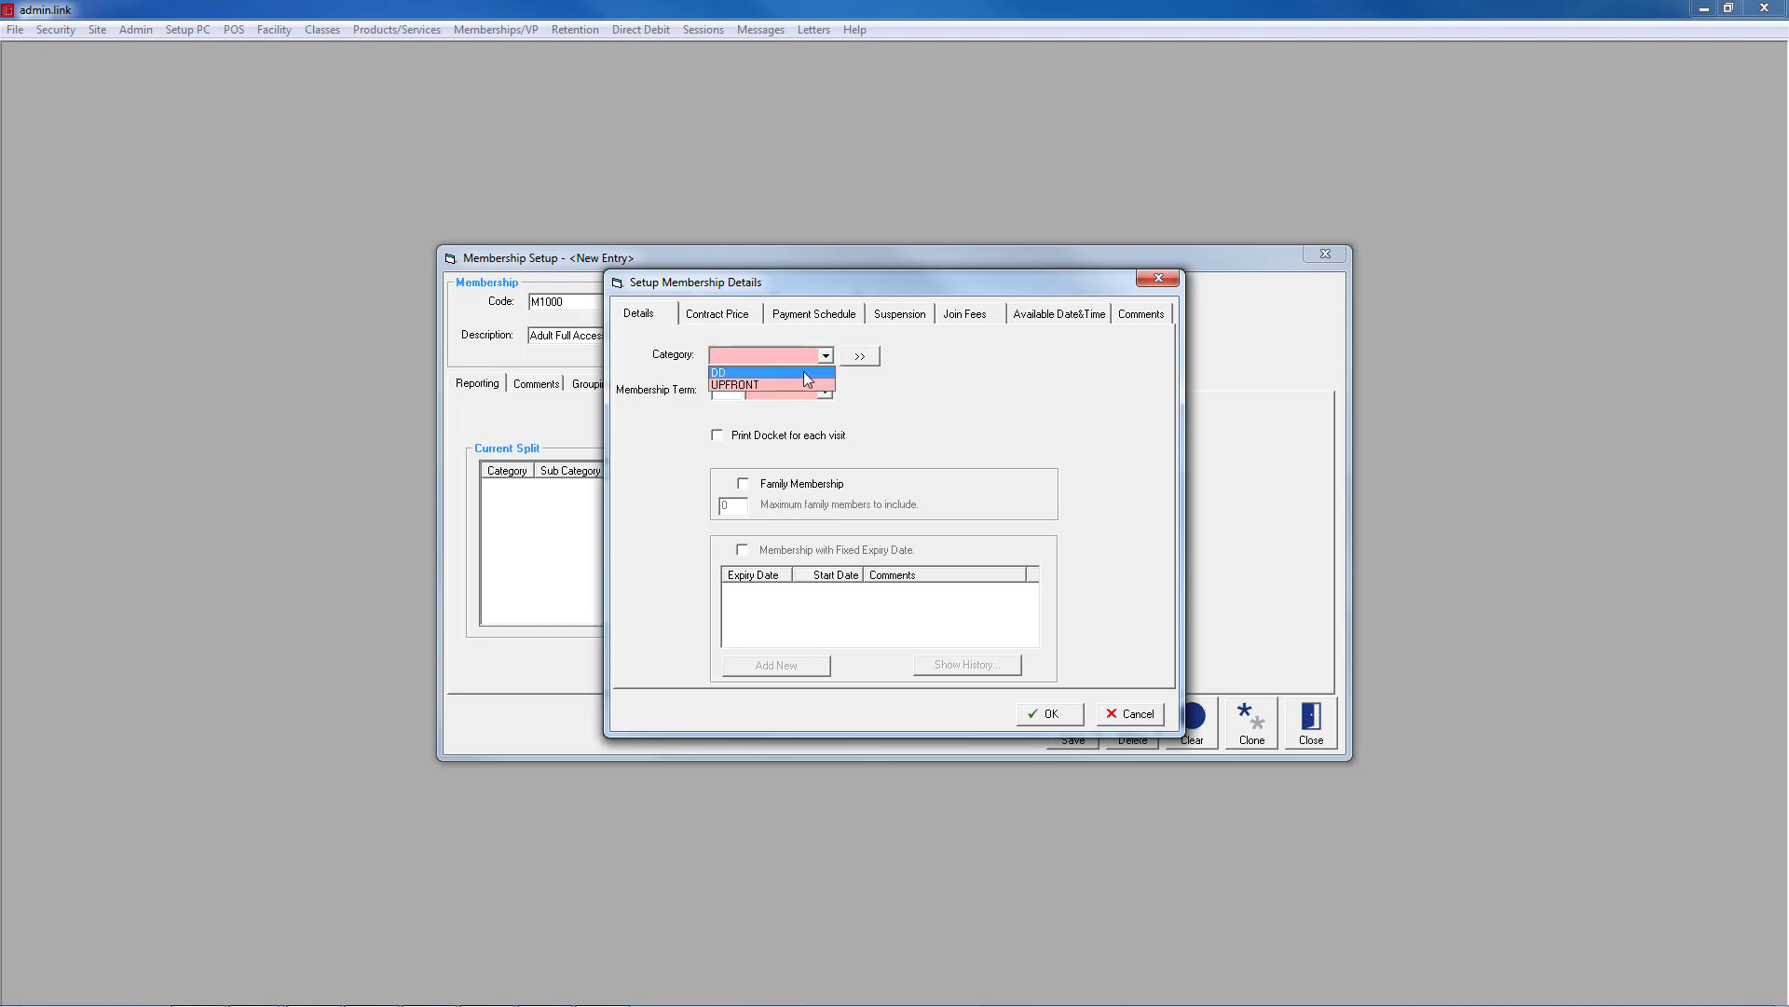
left_click(803, 373)
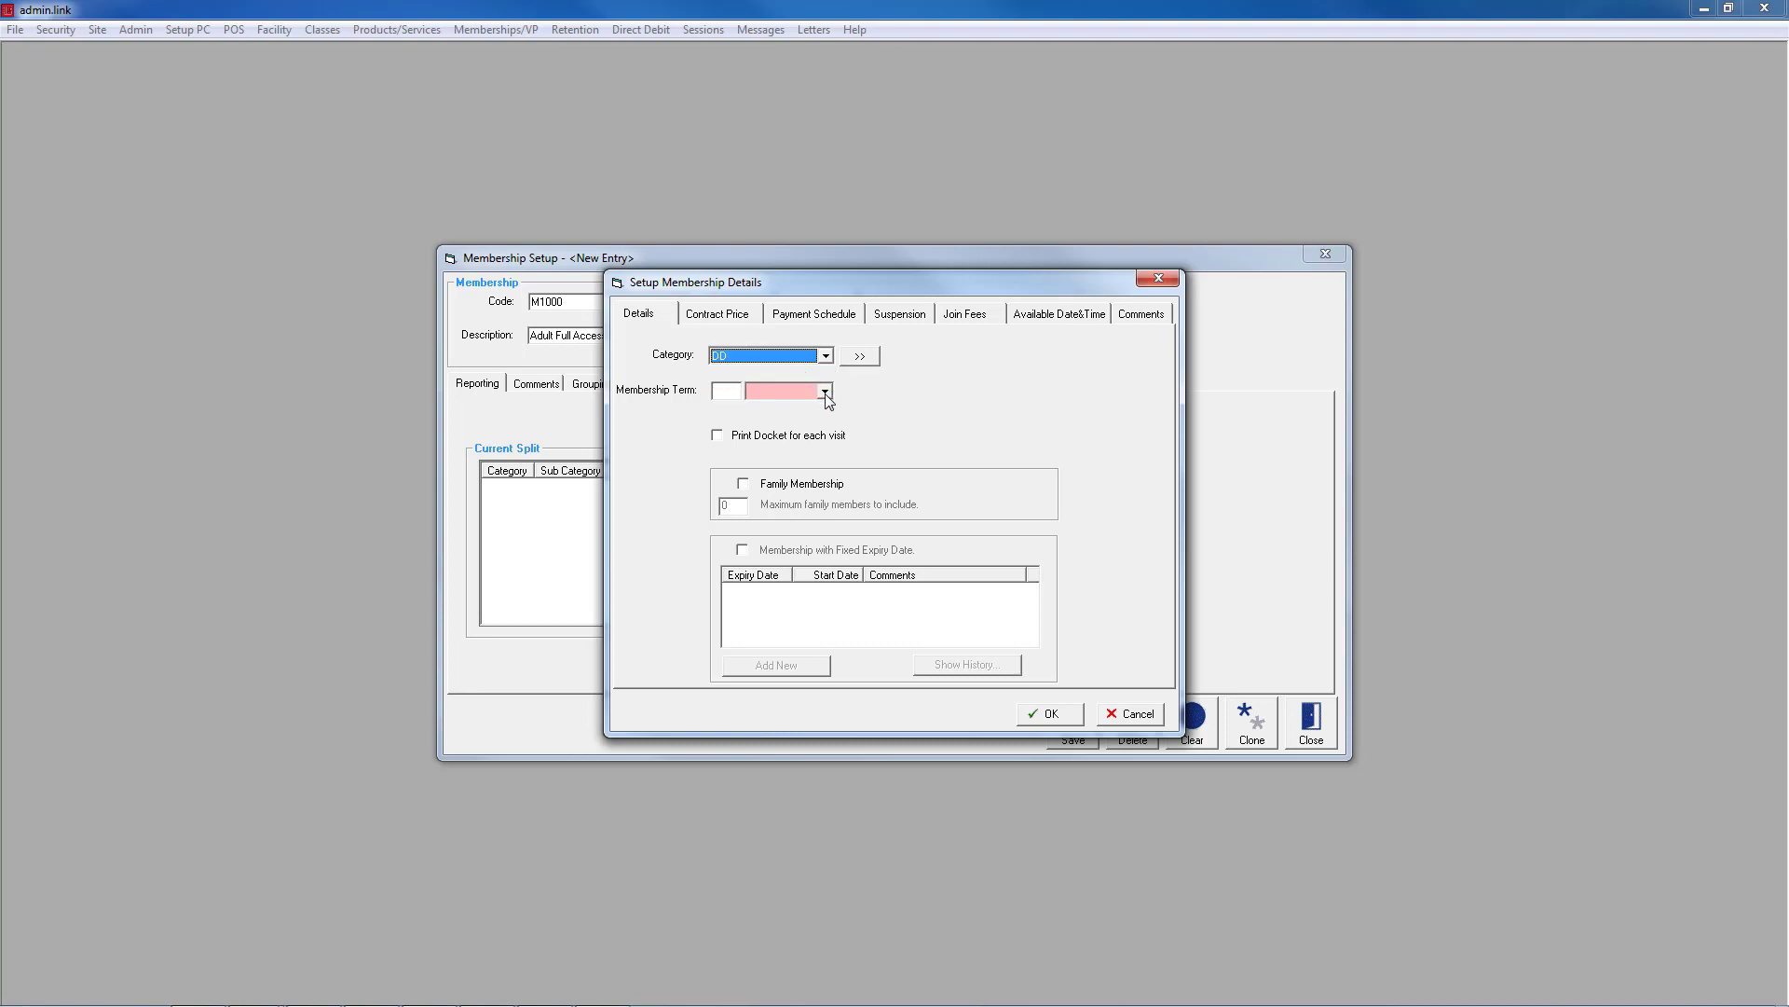
left_click(826, 394)
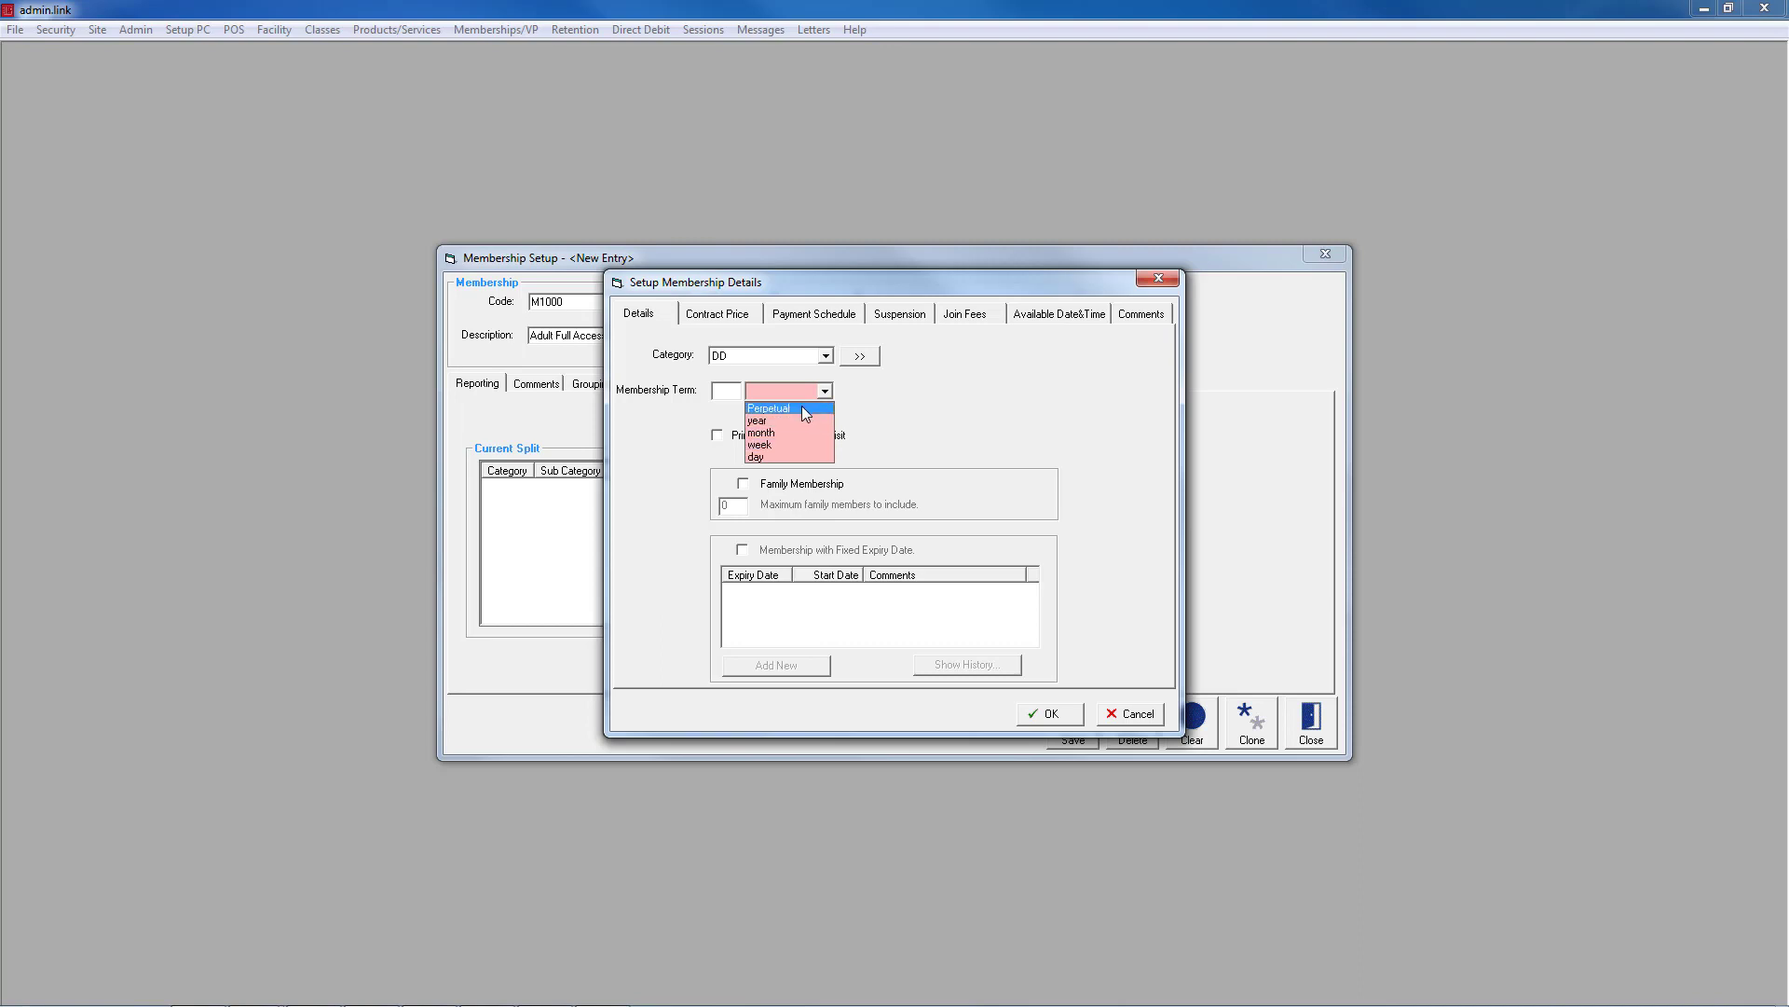
left_click(806, 414)
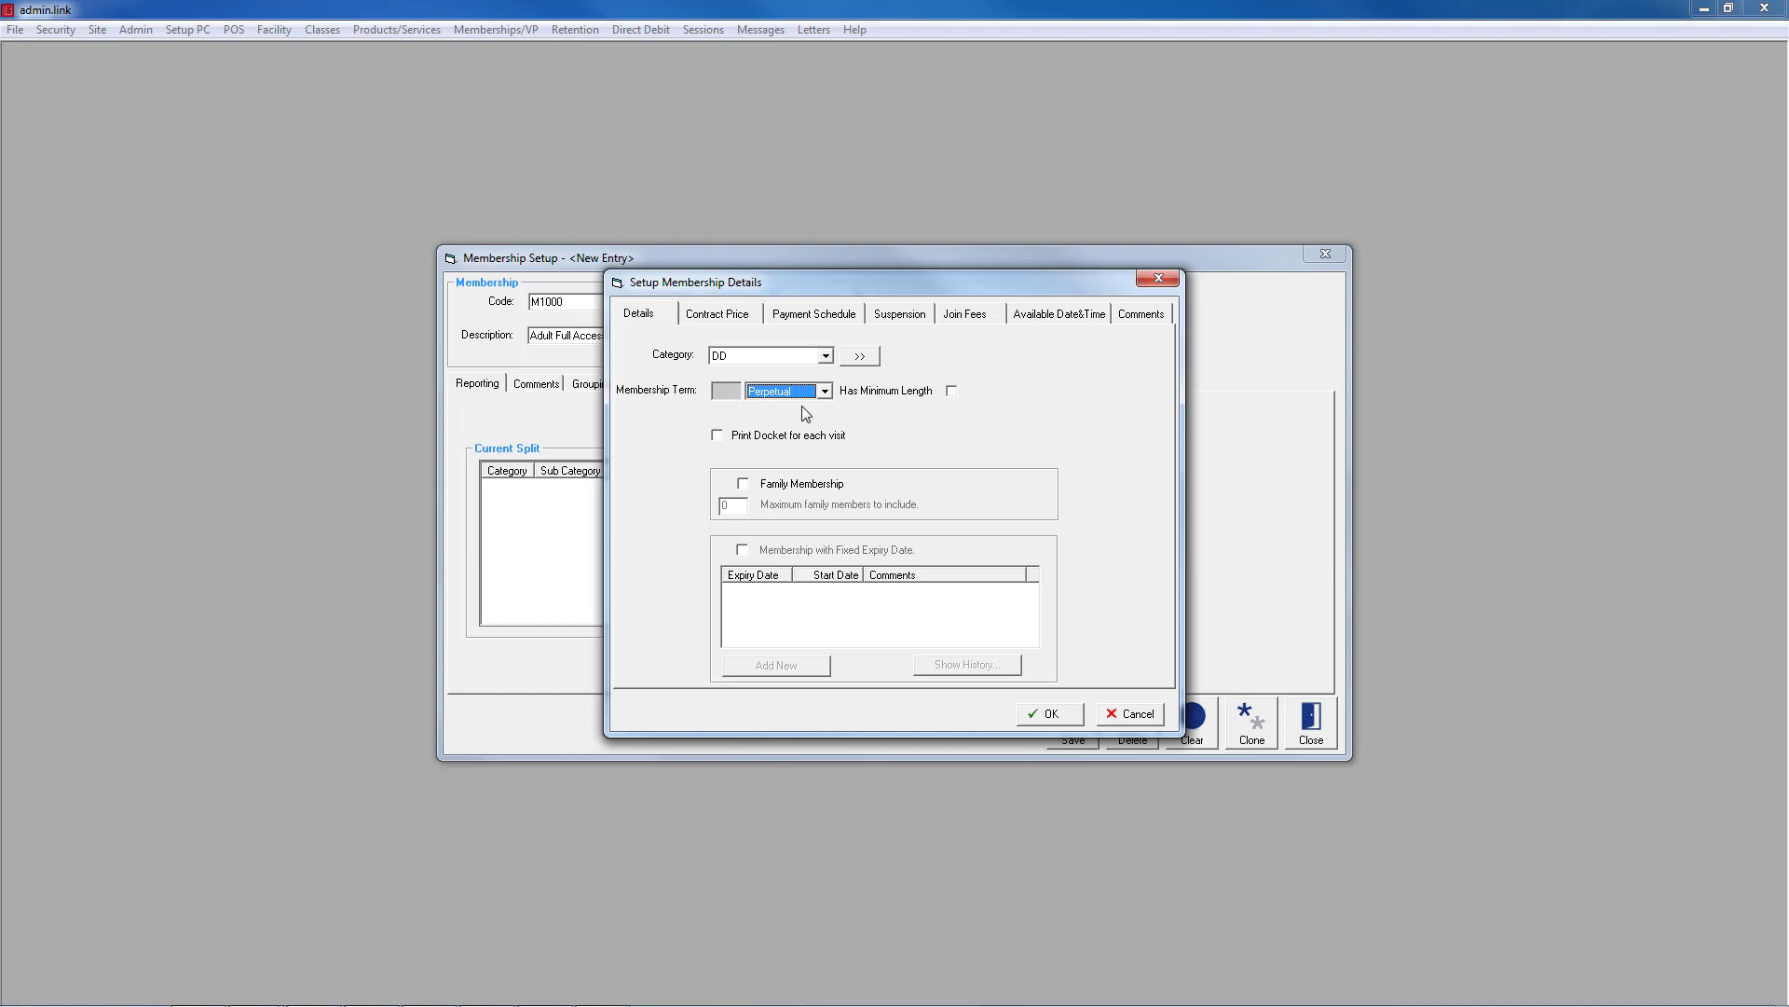
Give the perpetual membership a minimum contract length of 12 months.
left_click(952, 391)
left_click(1070, 391)
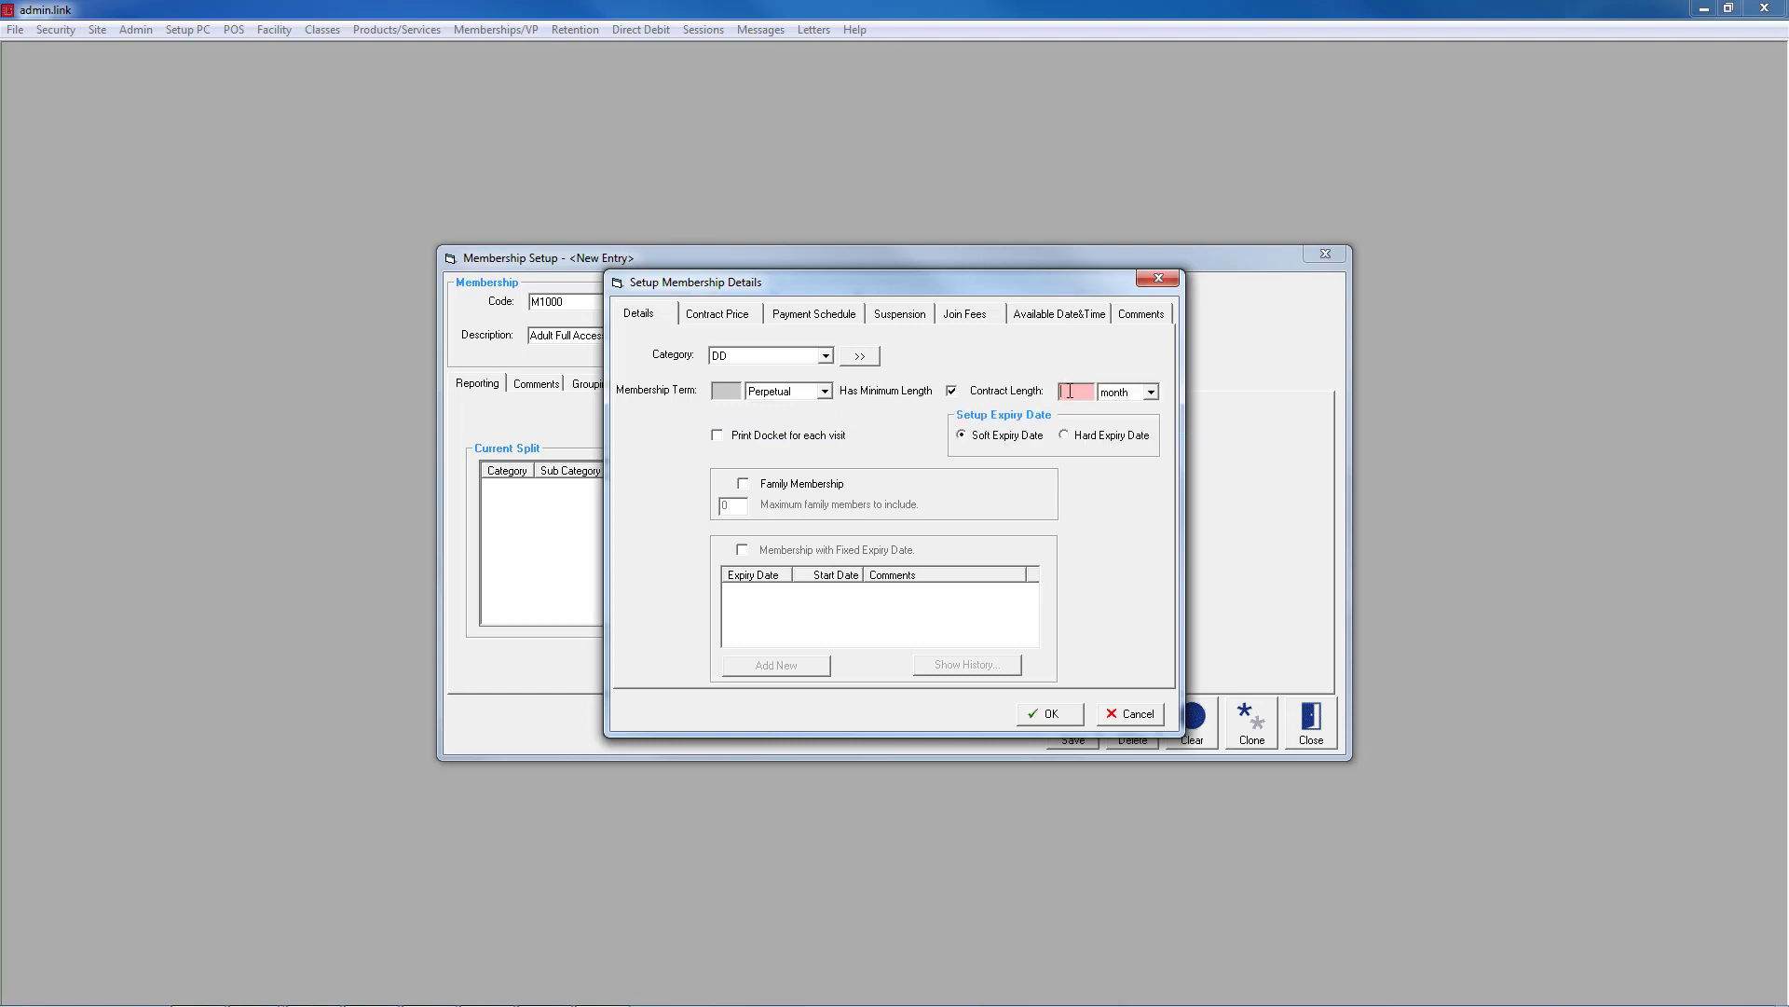
type("12")
mouse_move(979, 441)
Try the family membership option with a maximum of 4 family members, and turn it off again.
left_click(743, 483)
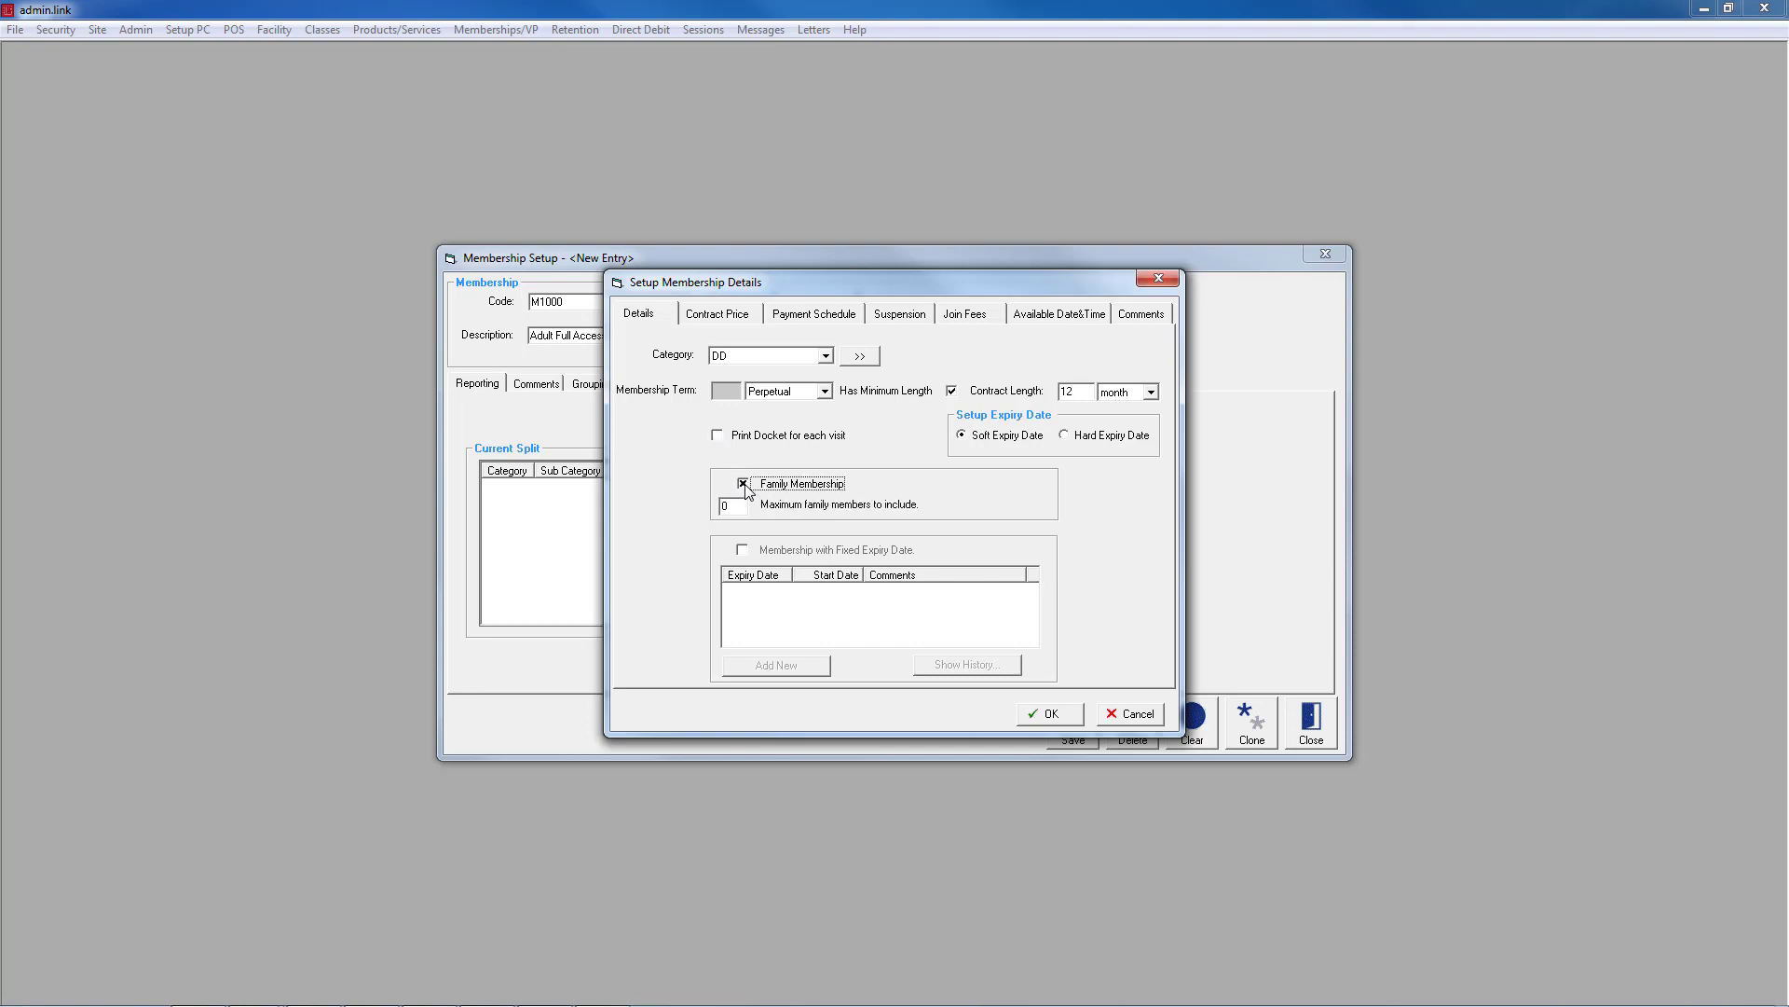
left_click(741, 503)
type("4")
left_click(743, 483)
Change the membership to the UPFRONT category with a 12-month term.
left_click(951, 391)
left_click(825, 390)
left_click(790, 433)
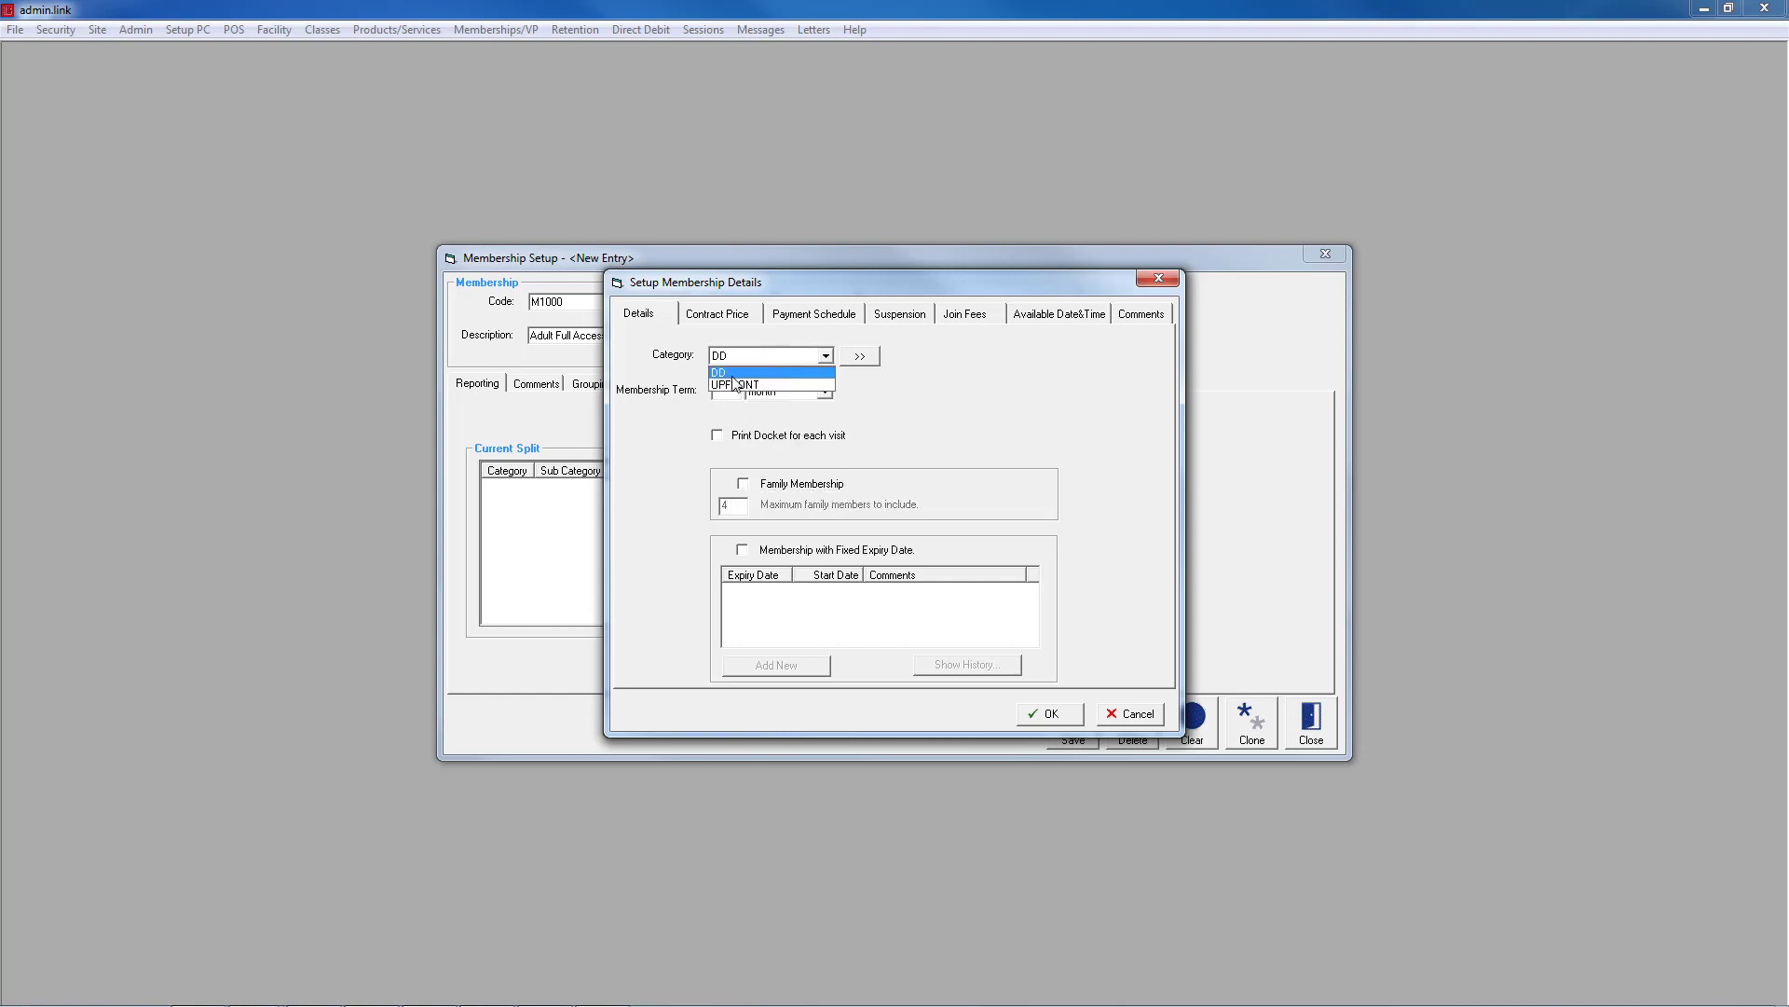
Make it a membership with a fixed expiry date and add an expiry date of 6 APR 2018.
left_click(743, 550)
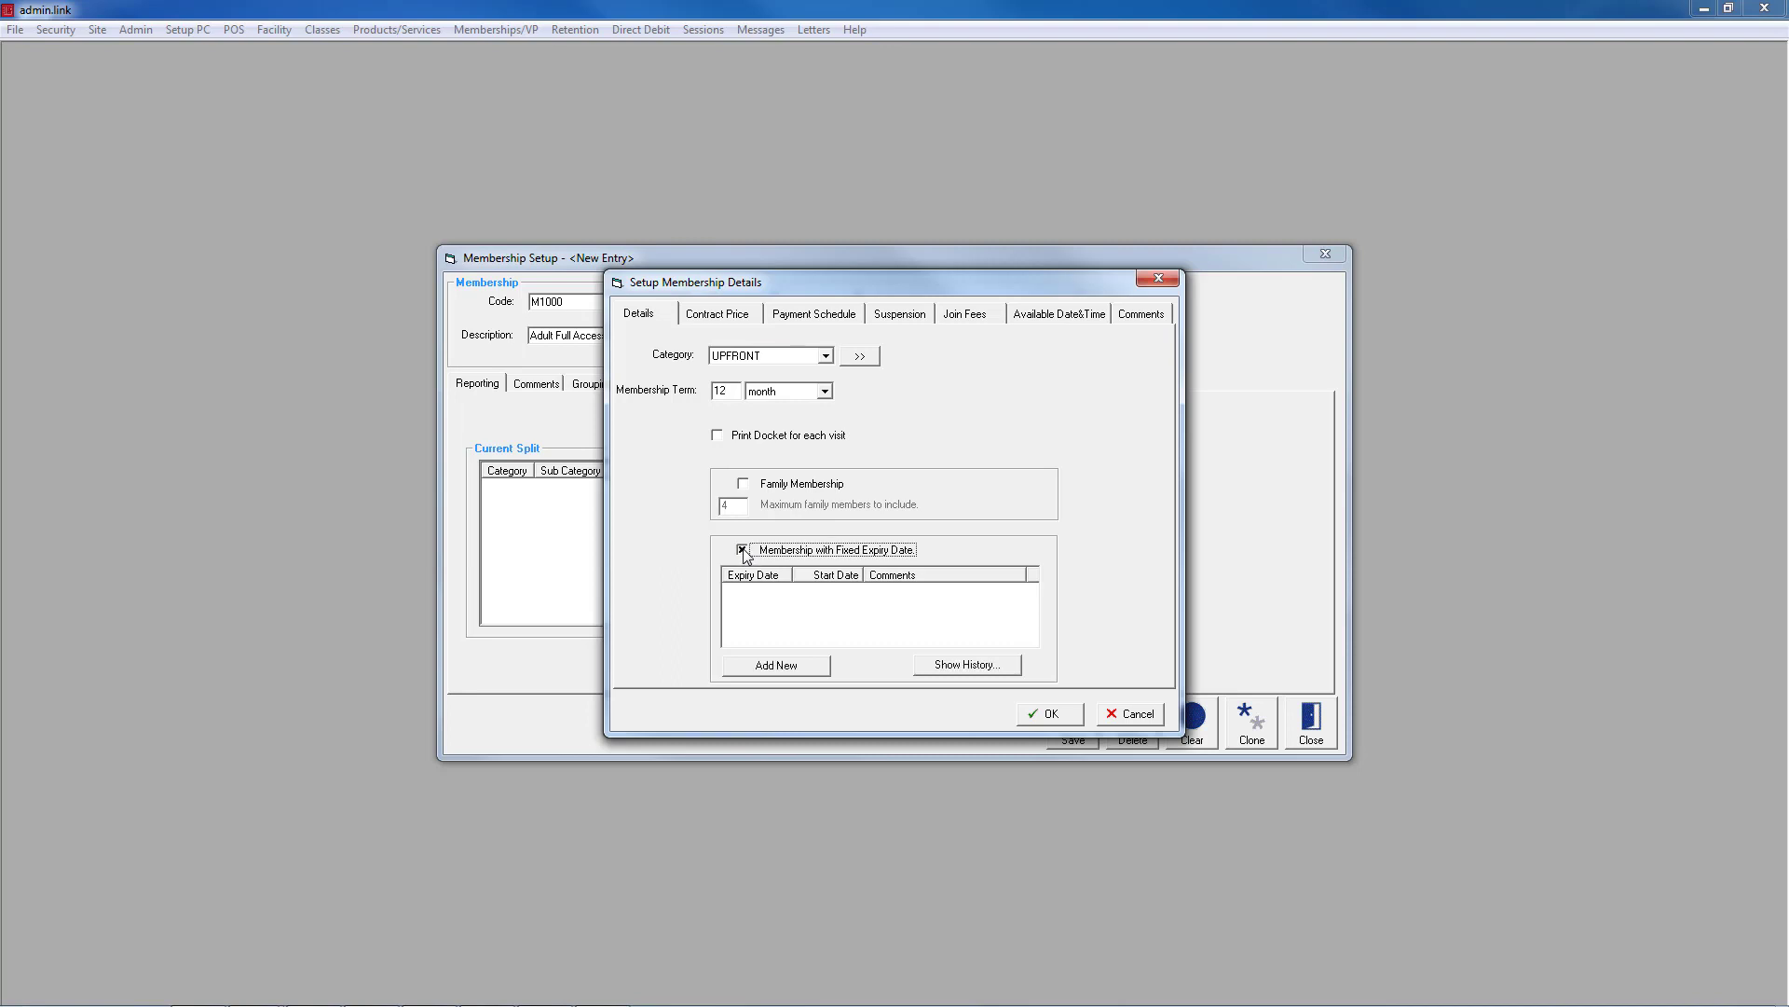
left_click(775, 667)
left_click(944, 419)
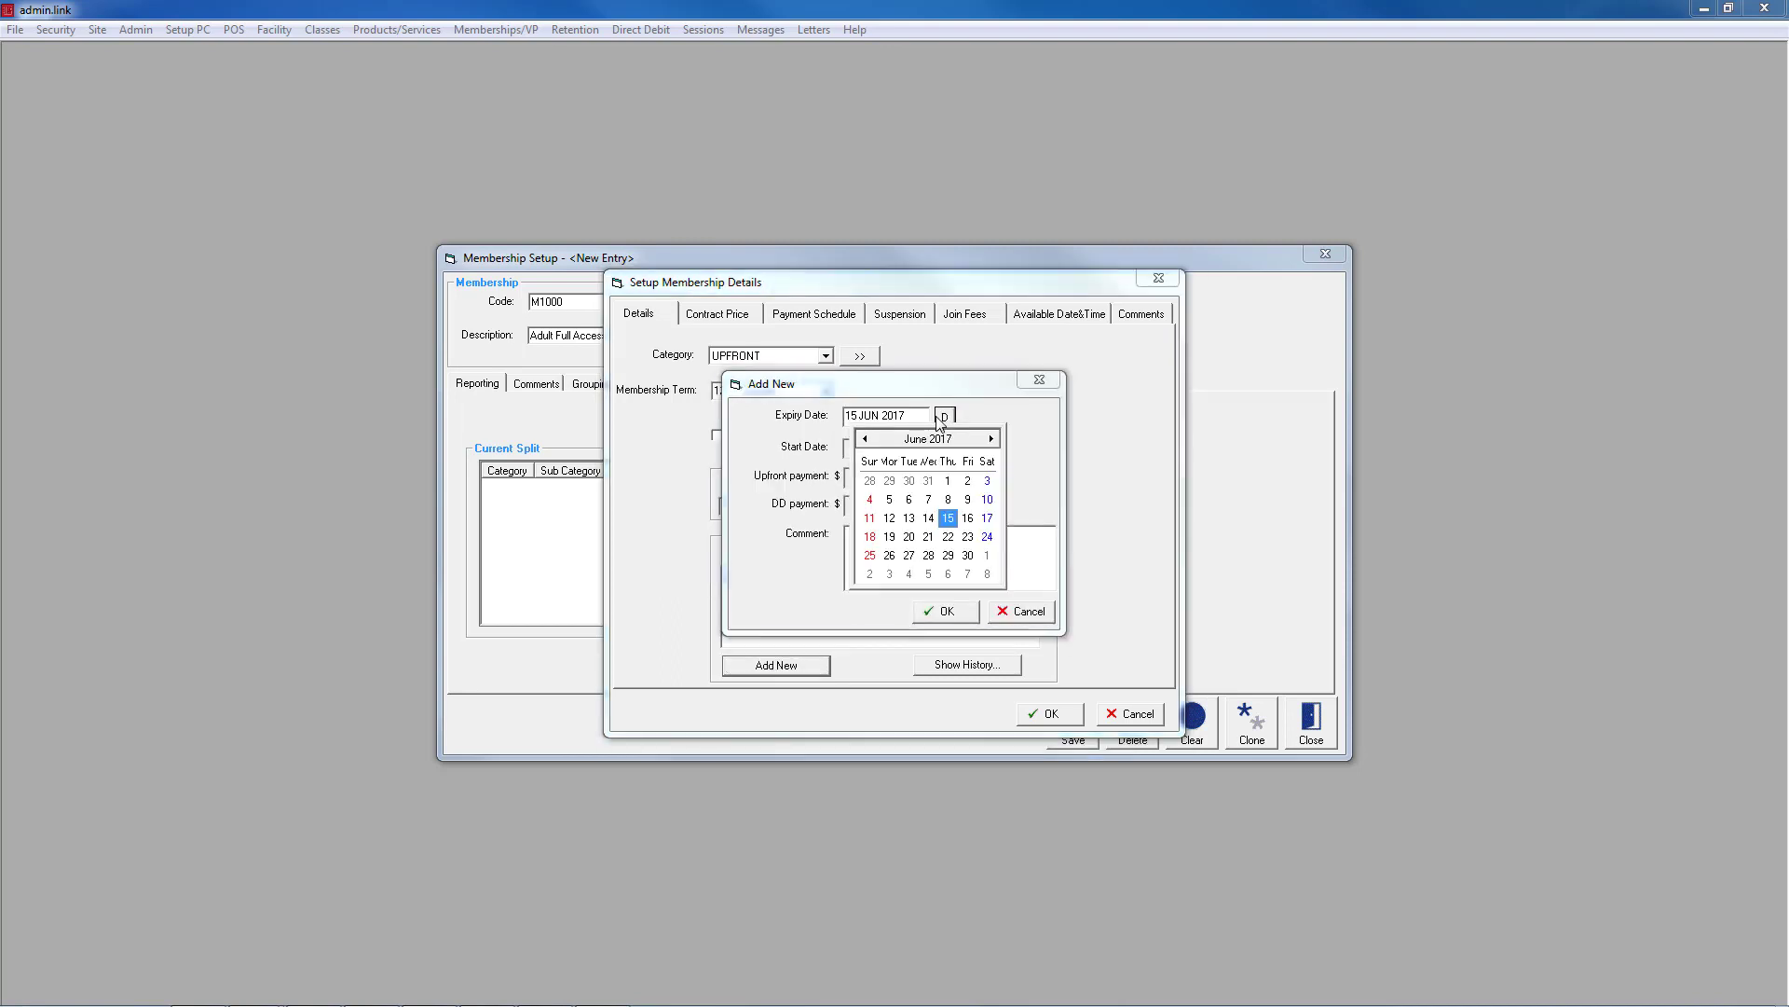
left_click(992, 439)
left_click(992, 439)
left_click(992, 439)
left_click(991, 439)
left_click(992, 438)
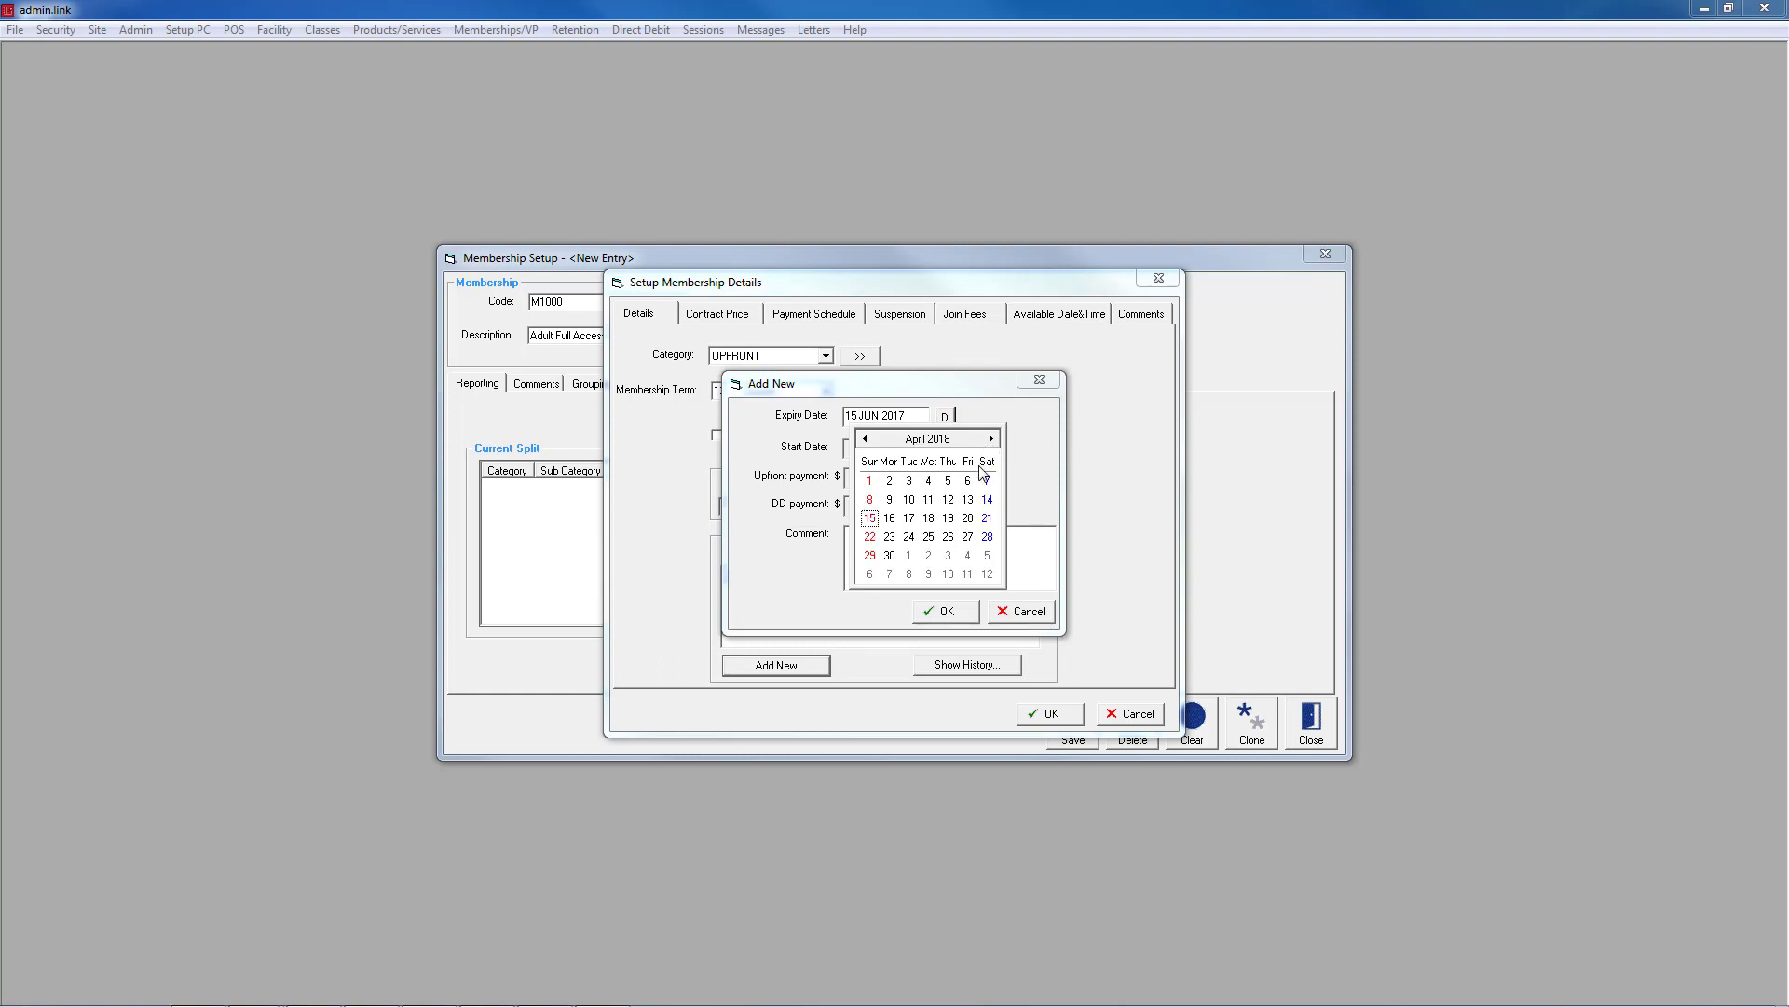
left_click(970, 481)
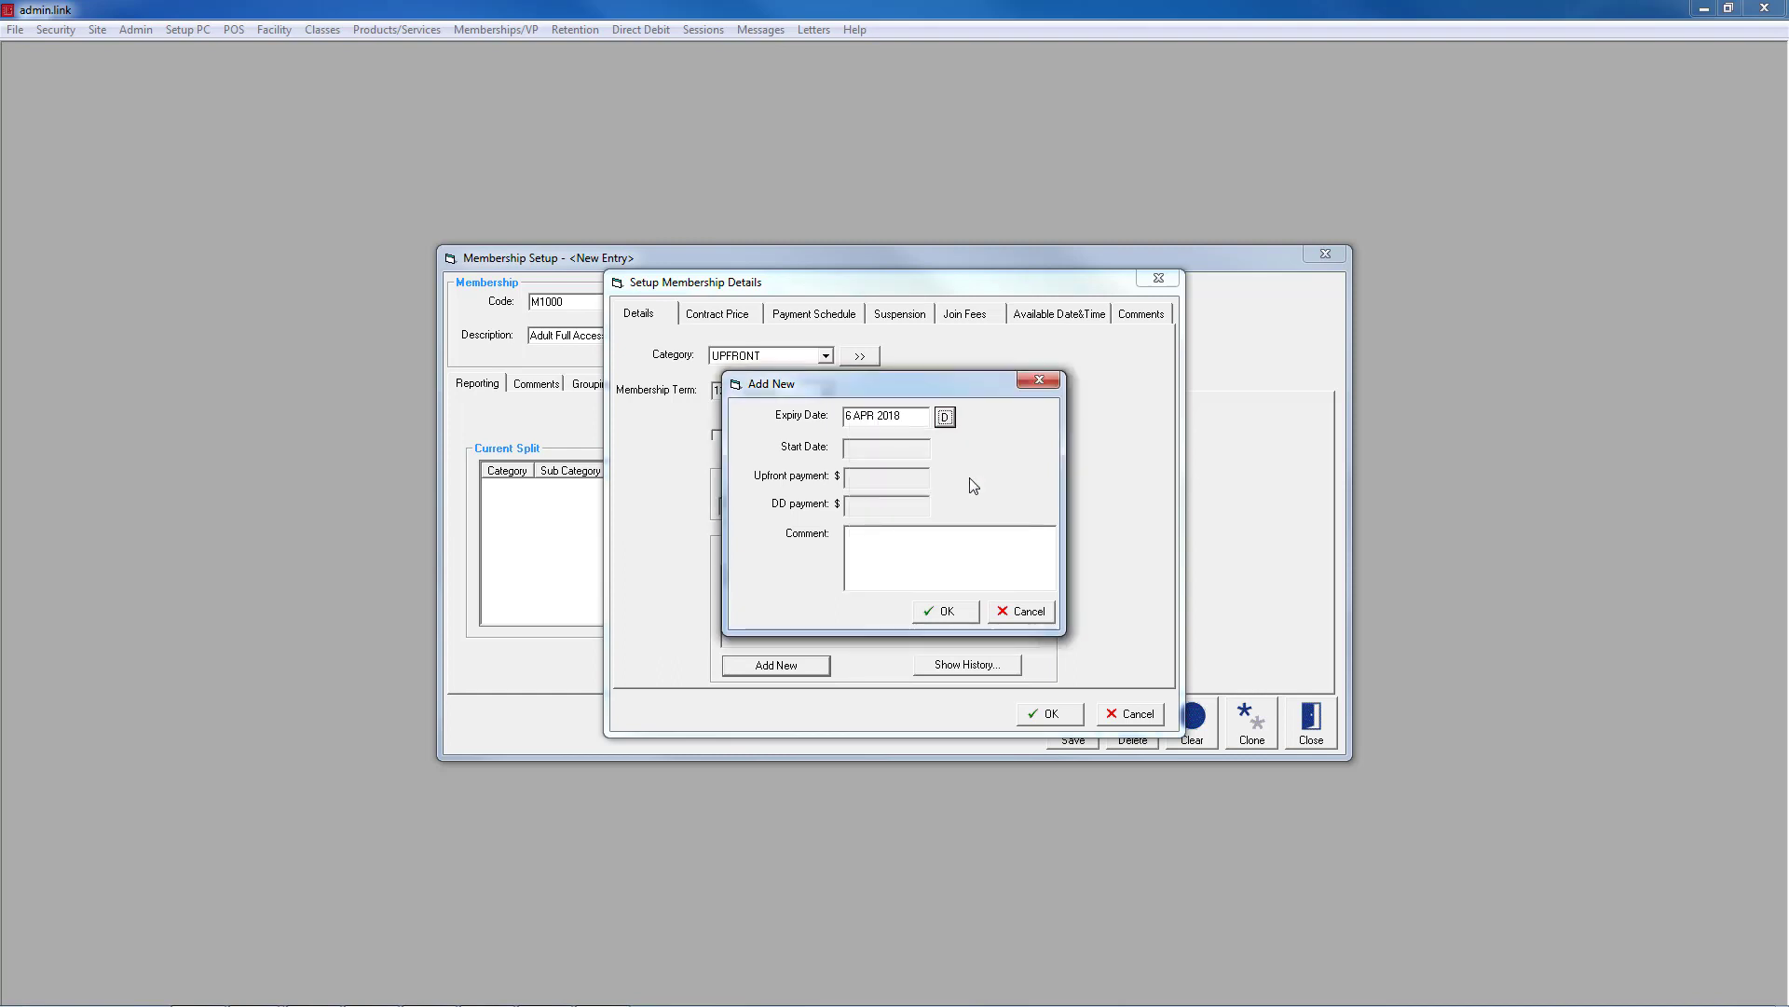
left_click(945, 613)
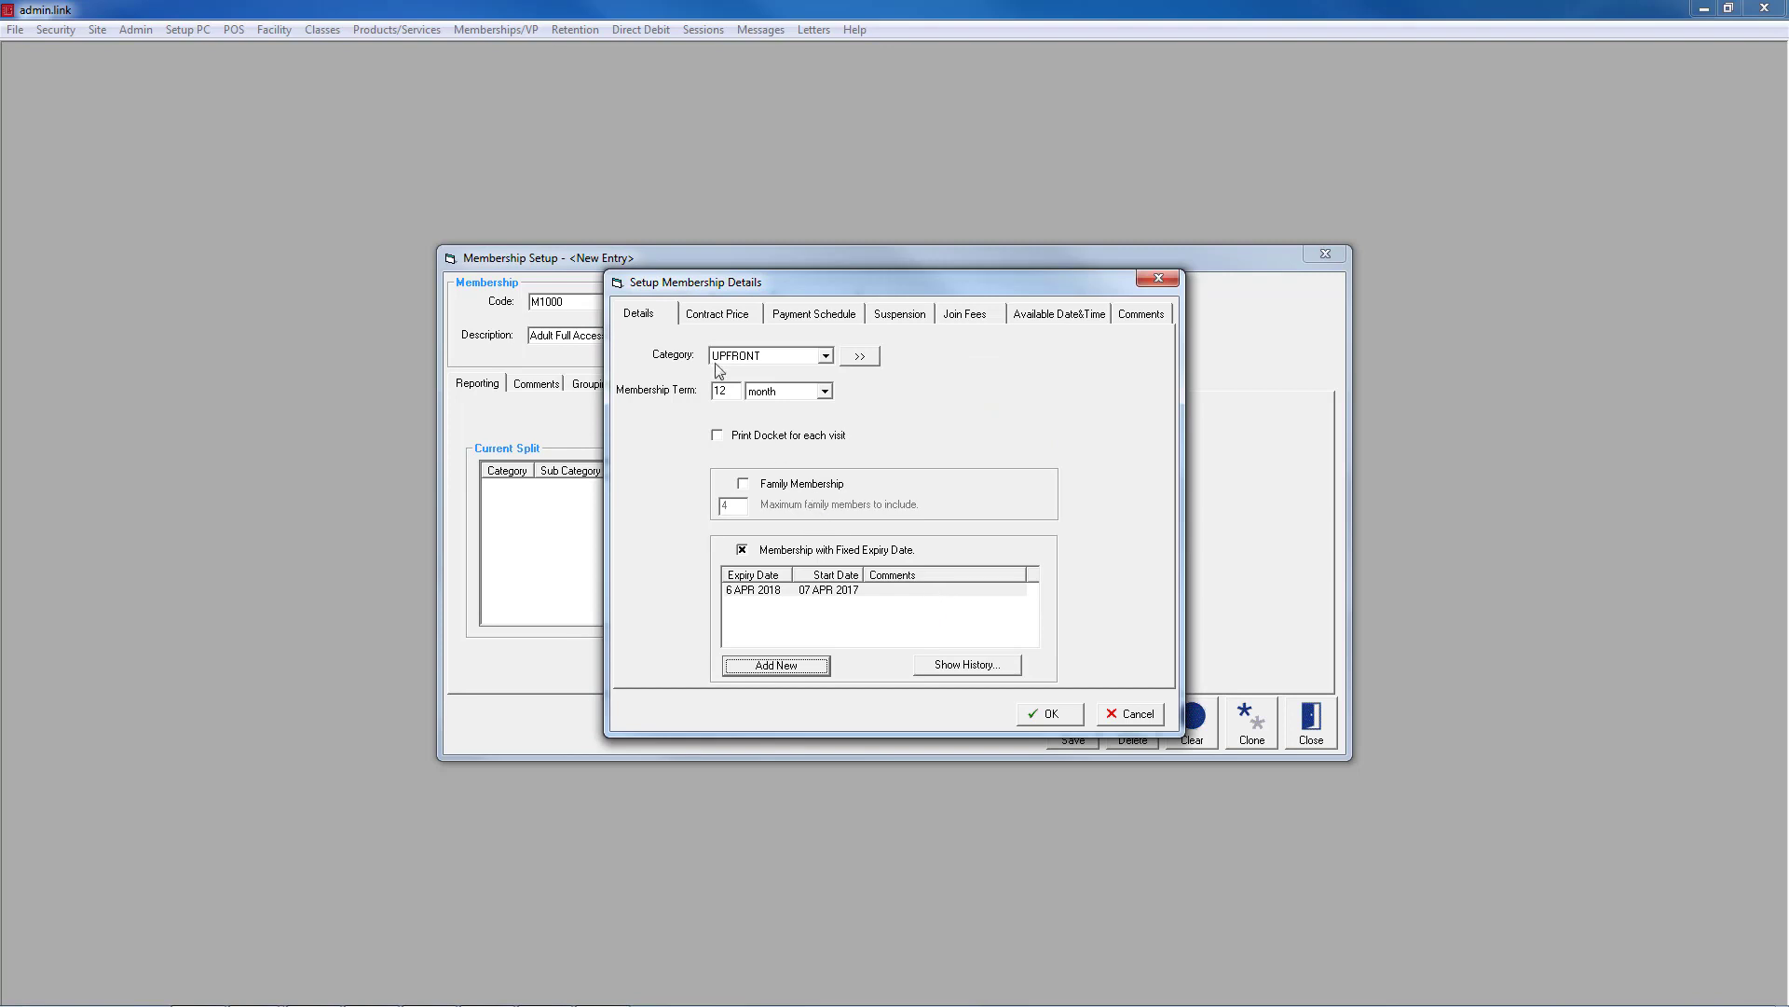
Enable Pay in Advance for the contract price with an amount of $1000 per contract term.
left_click(715, 321)
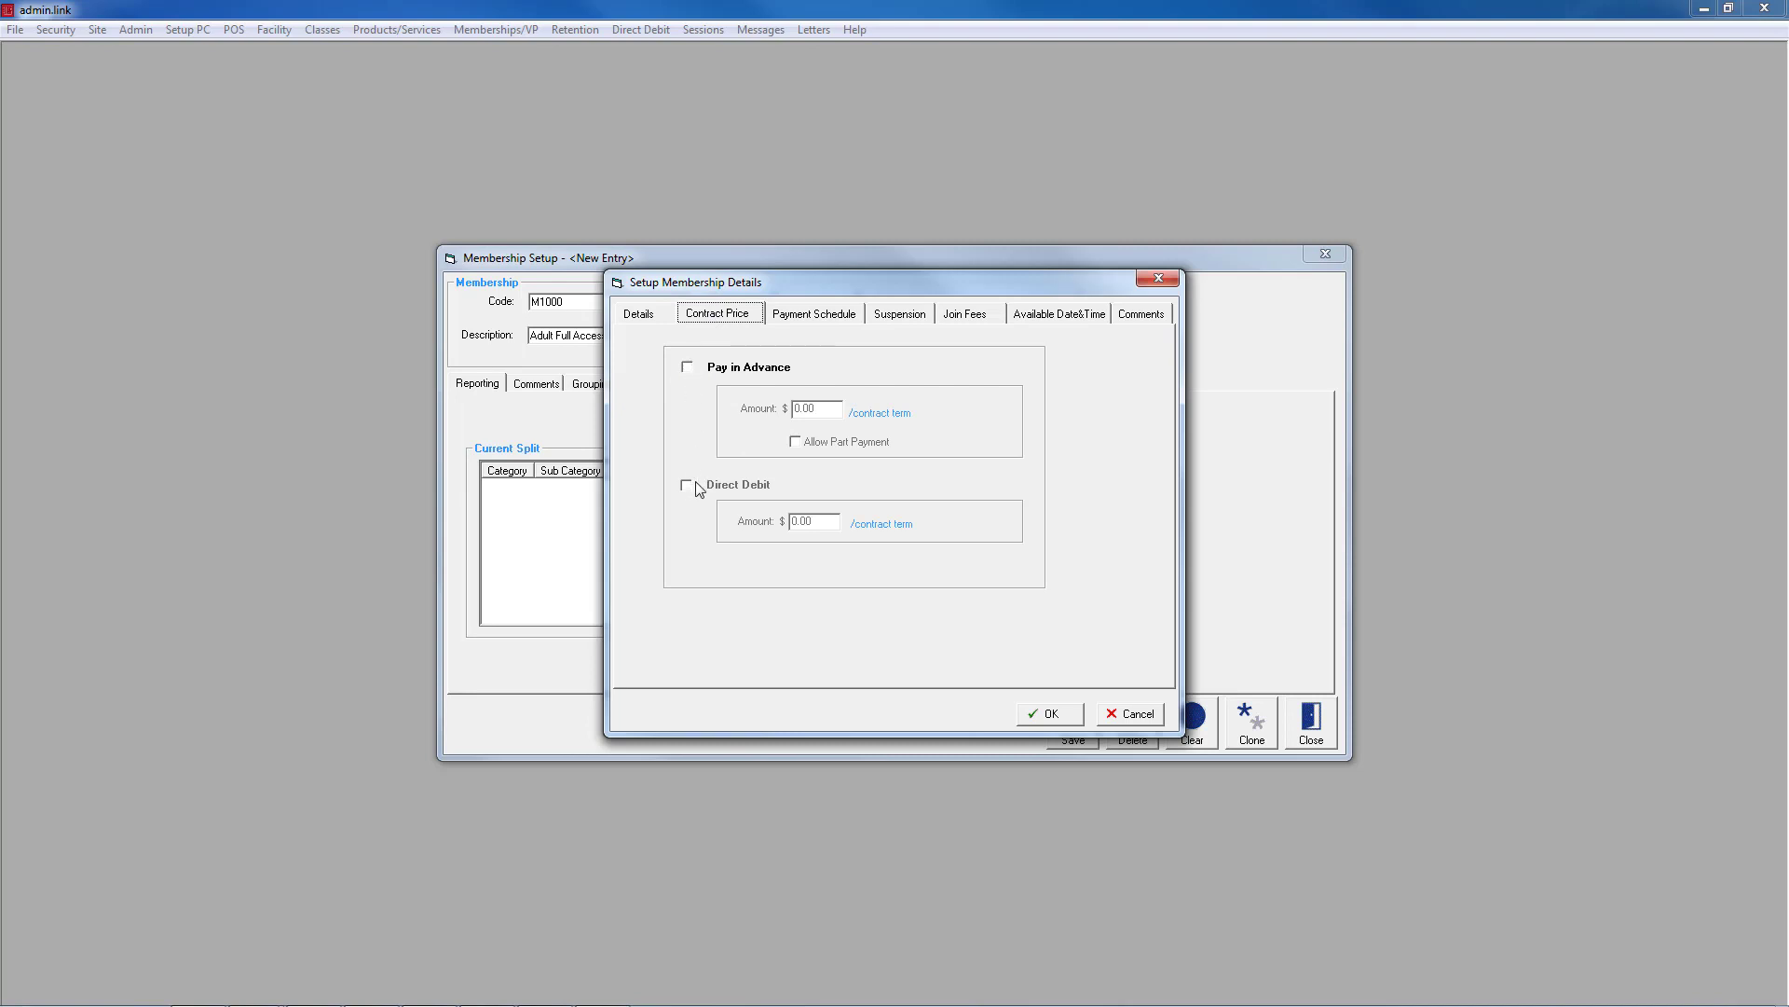
left_click(687, 367)
left_click(814, 410)
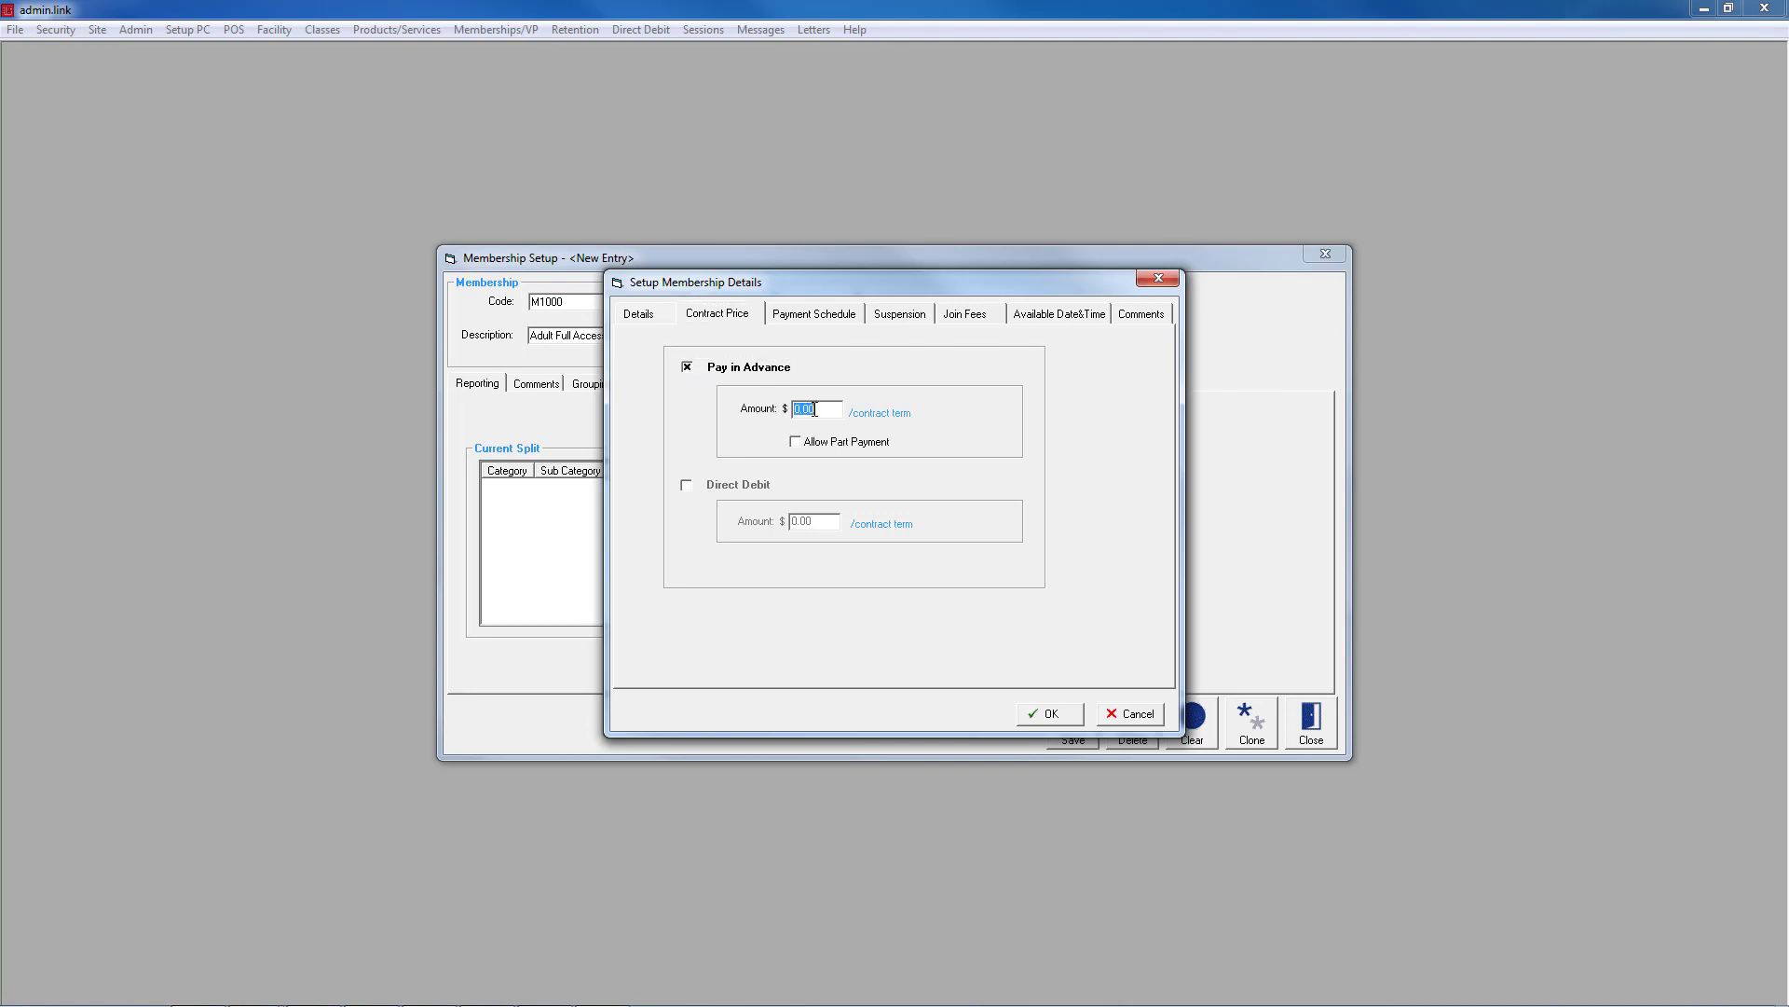
type("1000")
key("Tab")
Set the minimum payment in the payment schedule to $50.
left_click(850, 323)
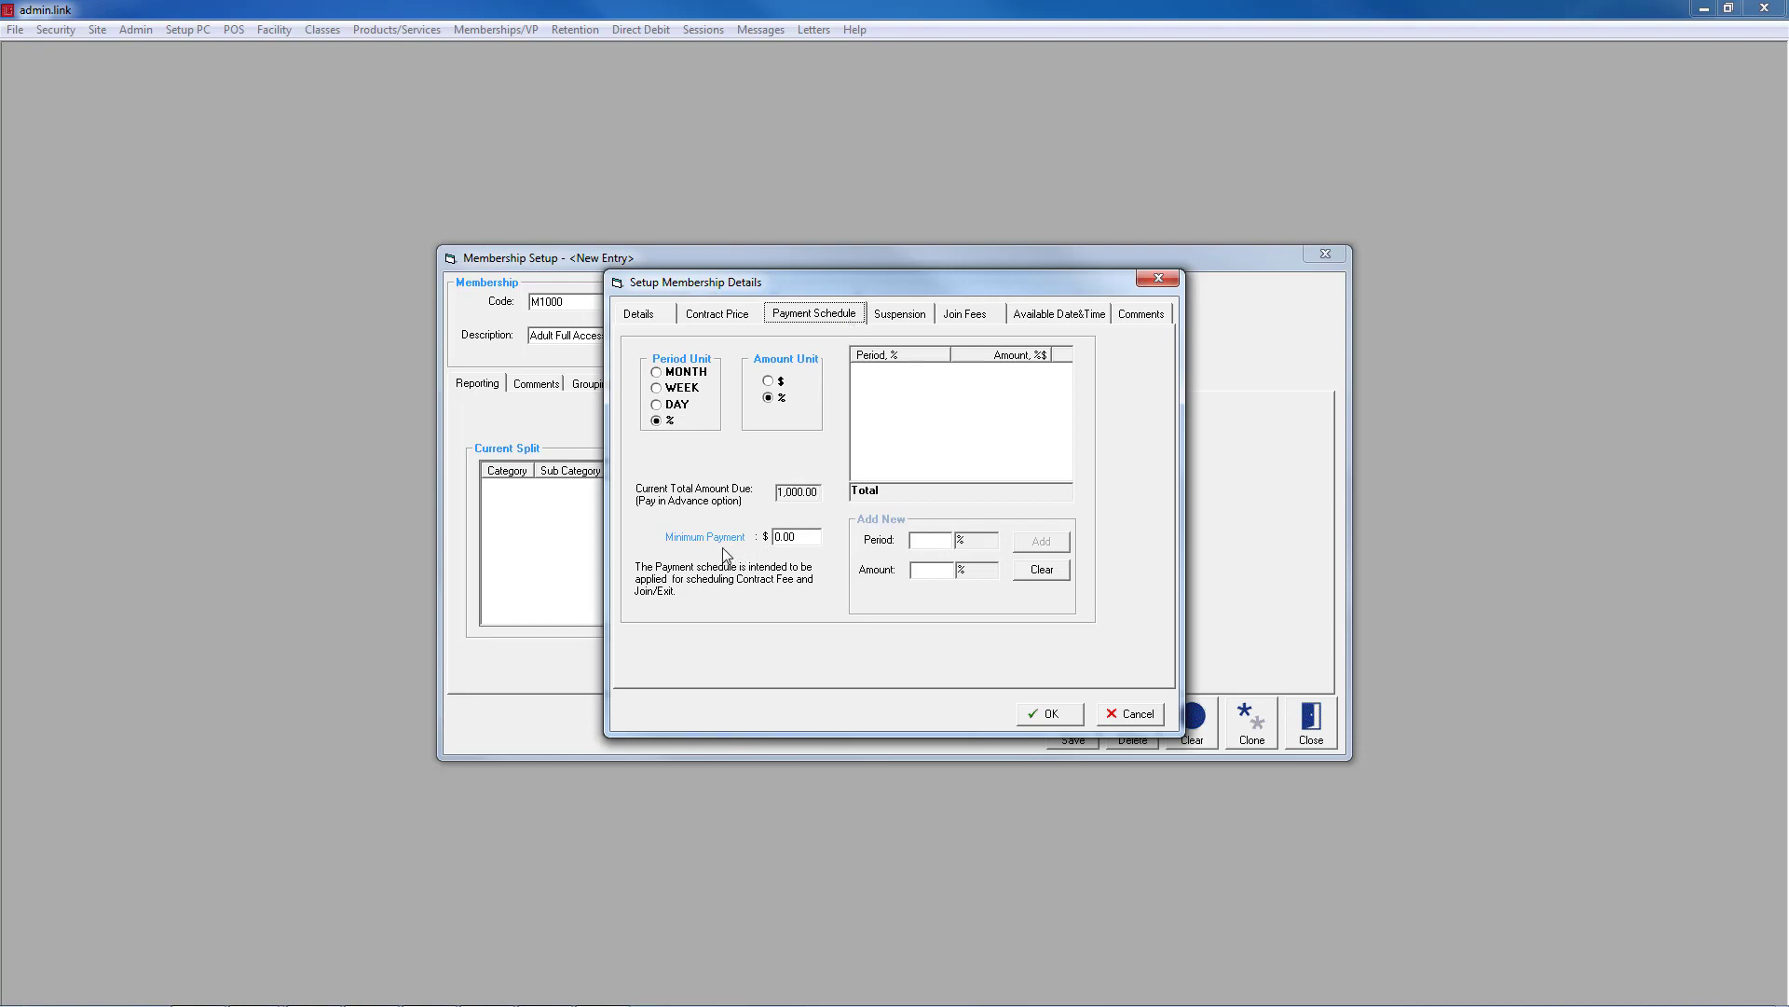
left_click(797, 539)
type("50")
Switch the schedule's period unit to MONTH and add an instalment of 20% with period 1.
left_click(657, 373)
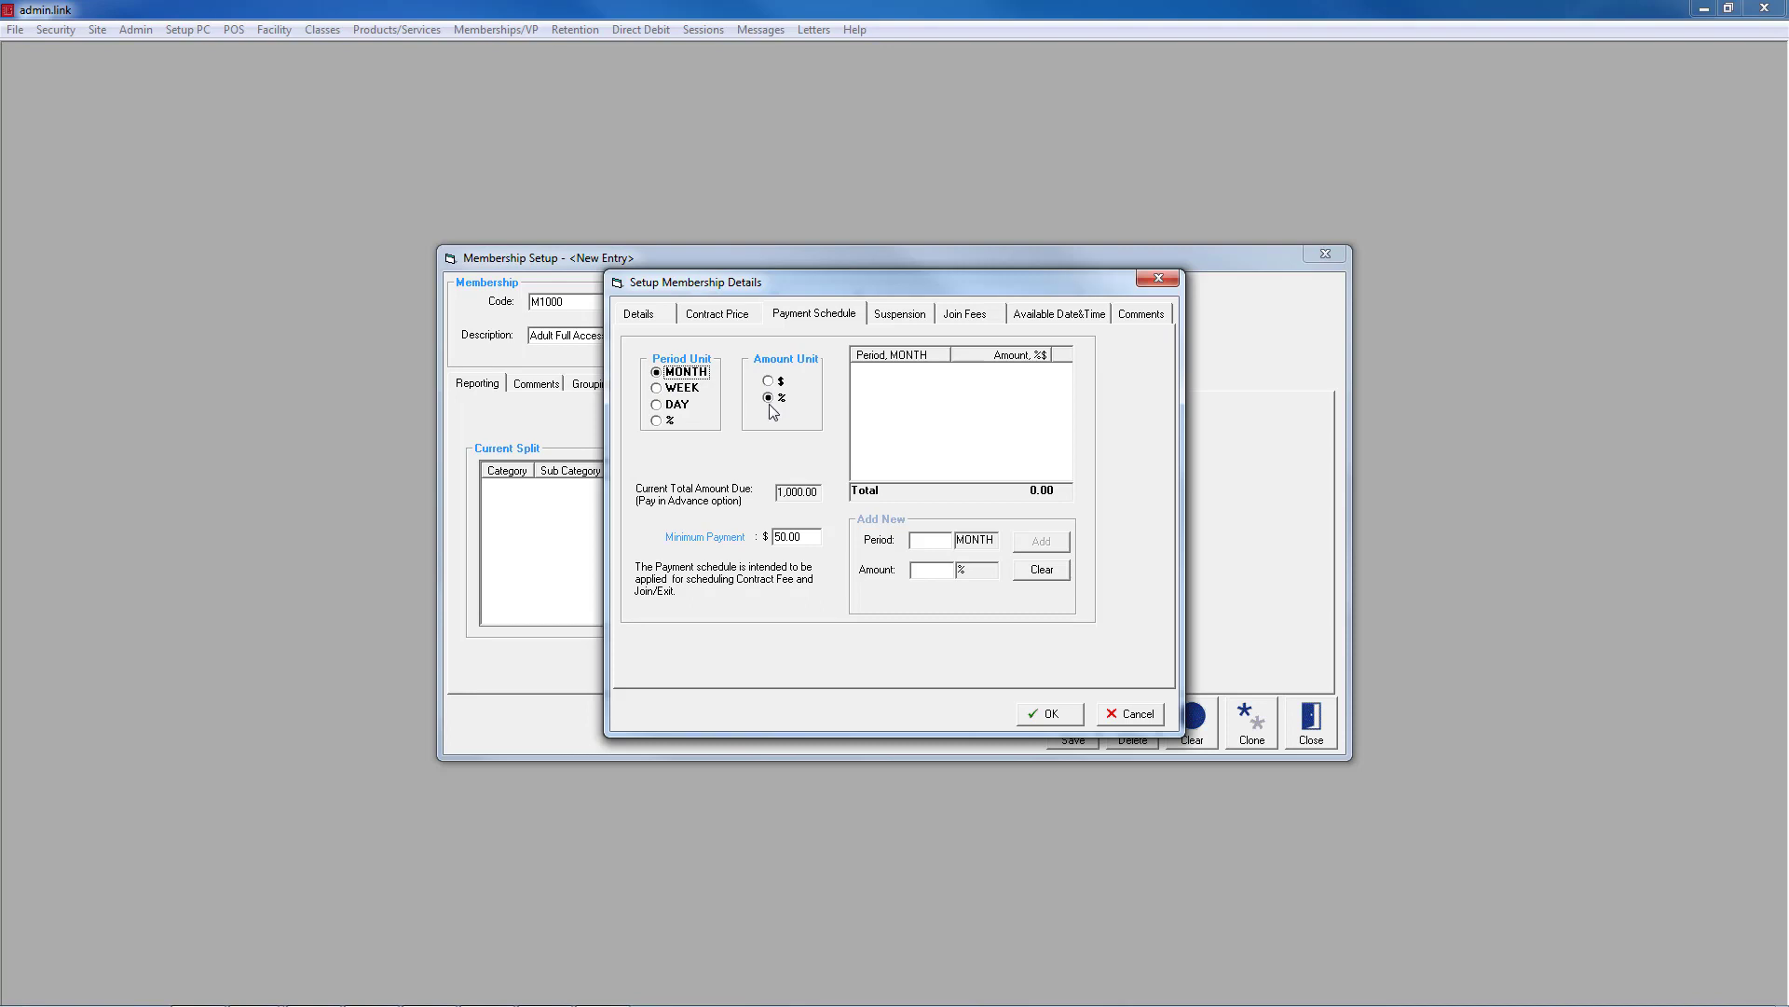
left_click(943, 542)
type("1 ")
type("20")
left_click(1034, 543)
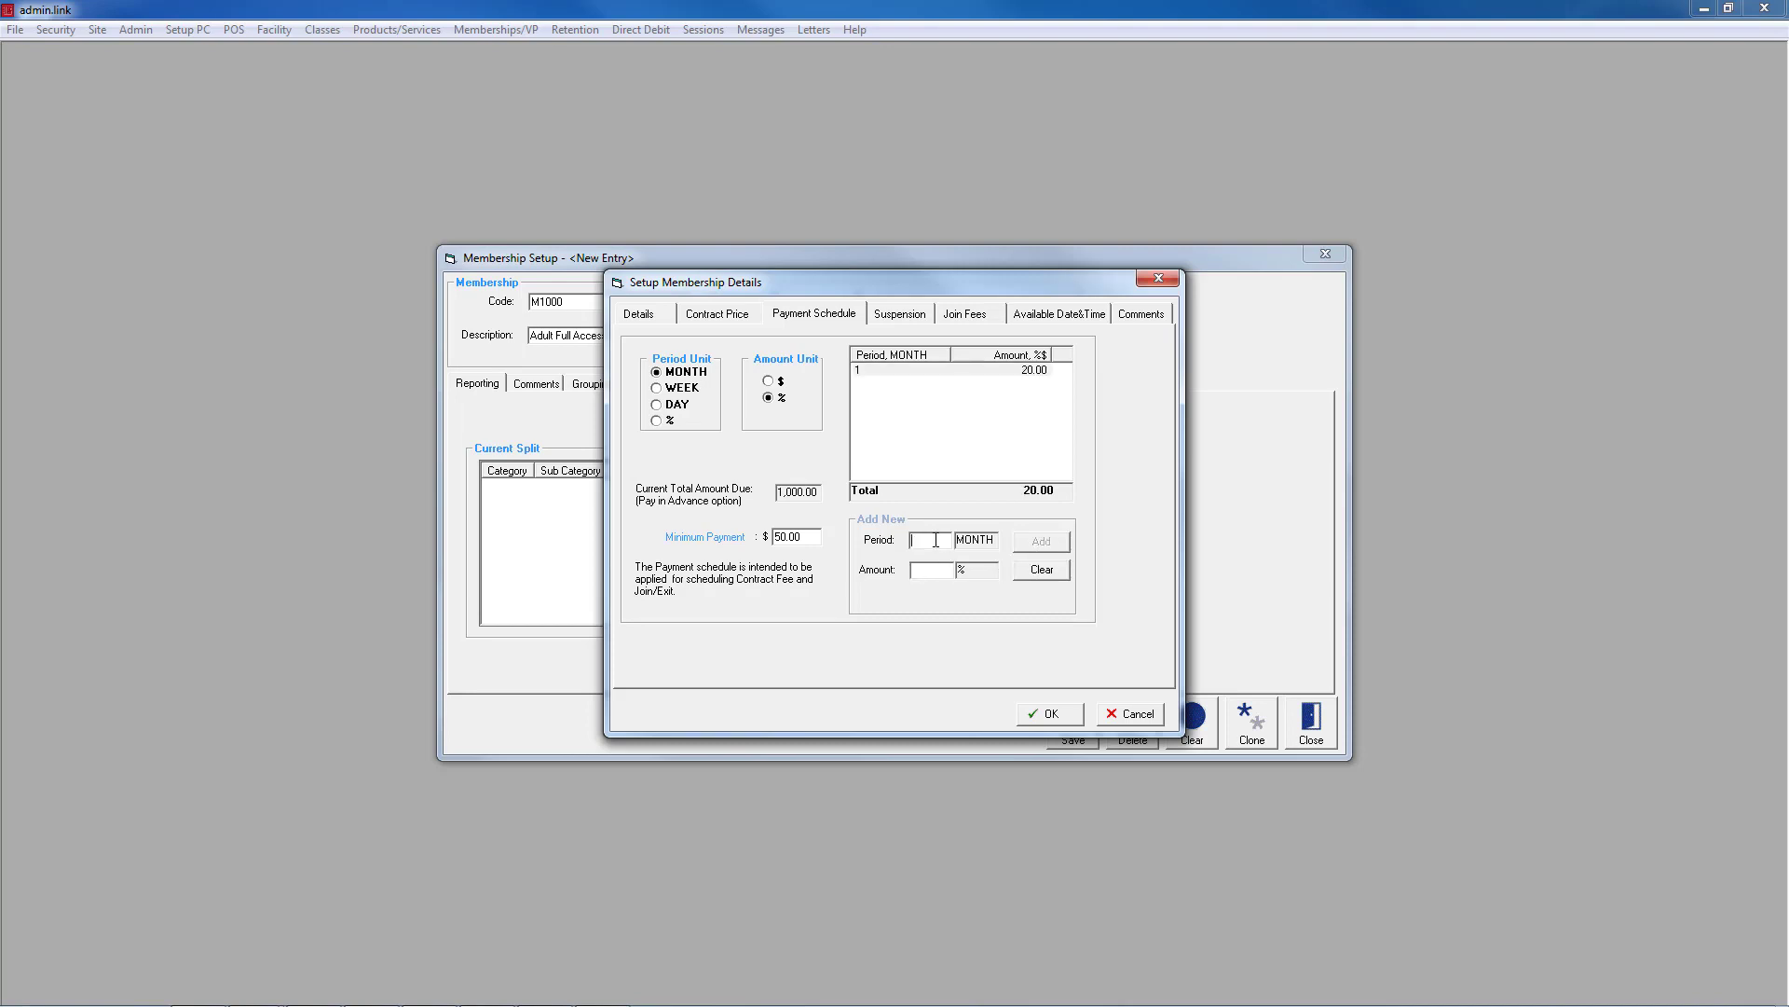
Add four more instalments to the payment schedule, each with period 1 and an amount of 20%.
type("1")
left_click(938, 569)
type("20")
left_click(1022, 545)
left_click(939, 543)
type("1")
left_click(942, 573)
type("20")
left_click(1036, 536)
left_click(932, 543)
type("1")
left_click(939, 570)
type("20")
left_click(1022, 541)
left_click(943, 539)
type("1")
left_click(937, 569)
type("20")
left_click(1035, 543)
Limit the membership's suspension to a maximum of 28 days.
left_click(900, 317)
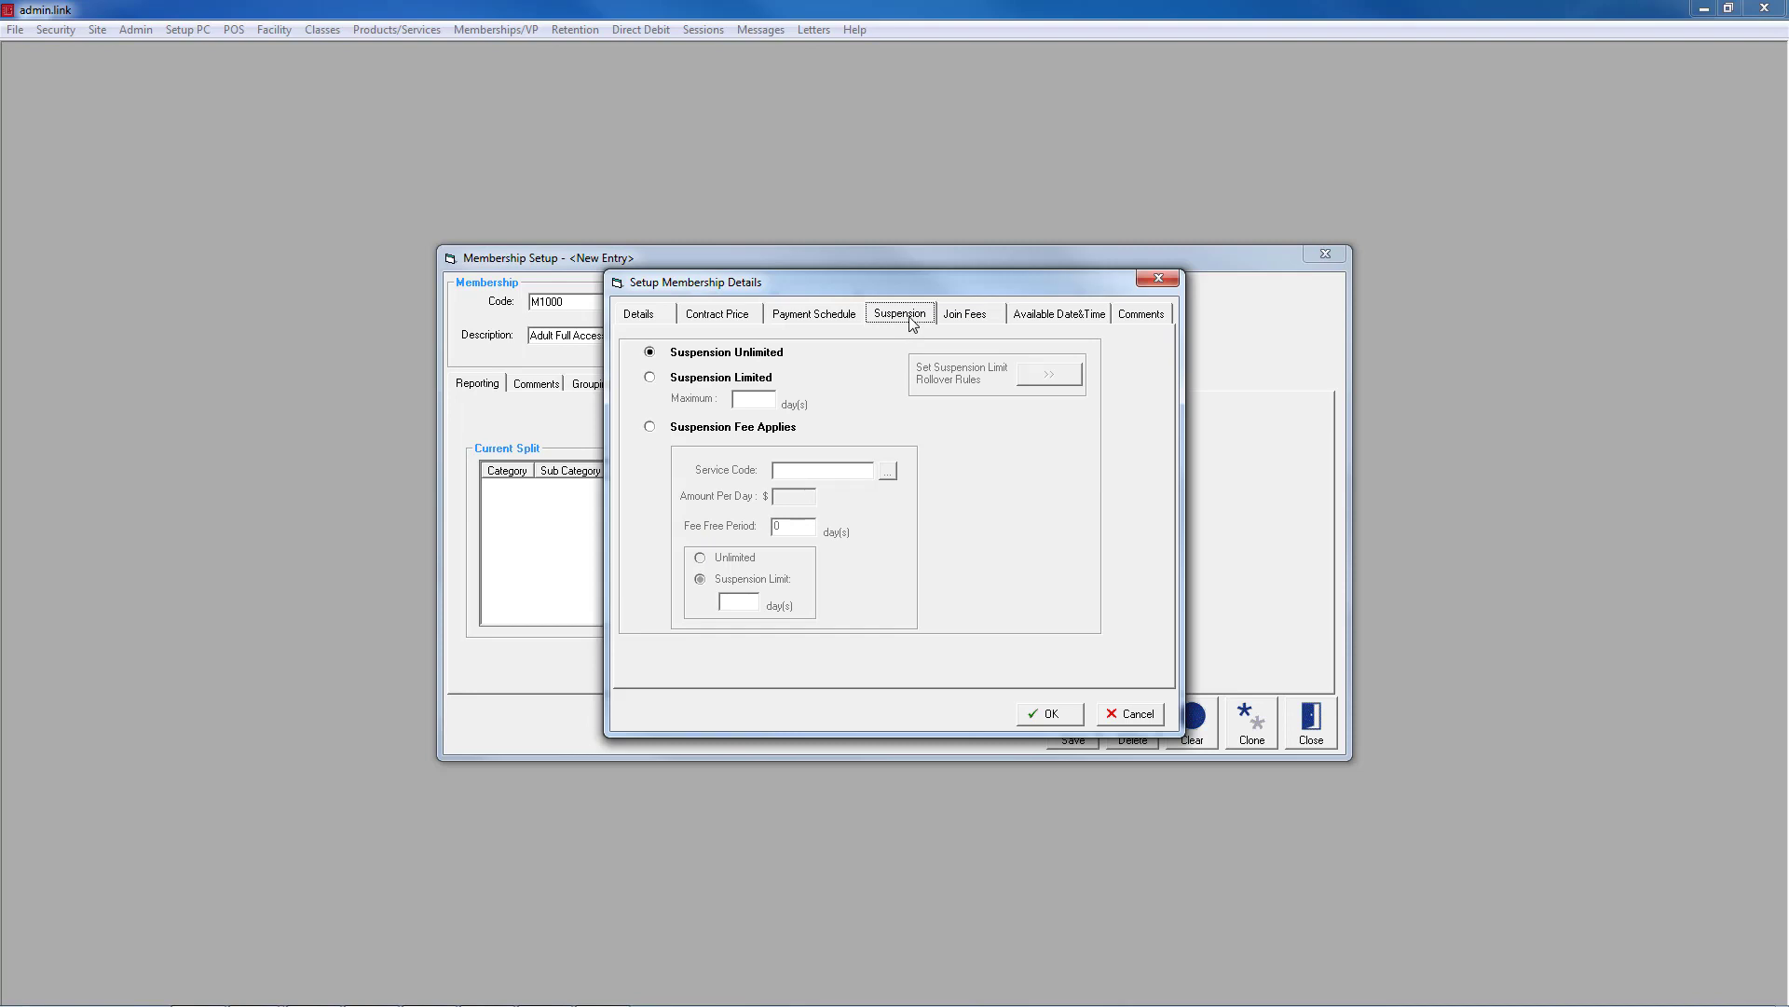
left_click(650, 378)
left_click(752, 399)
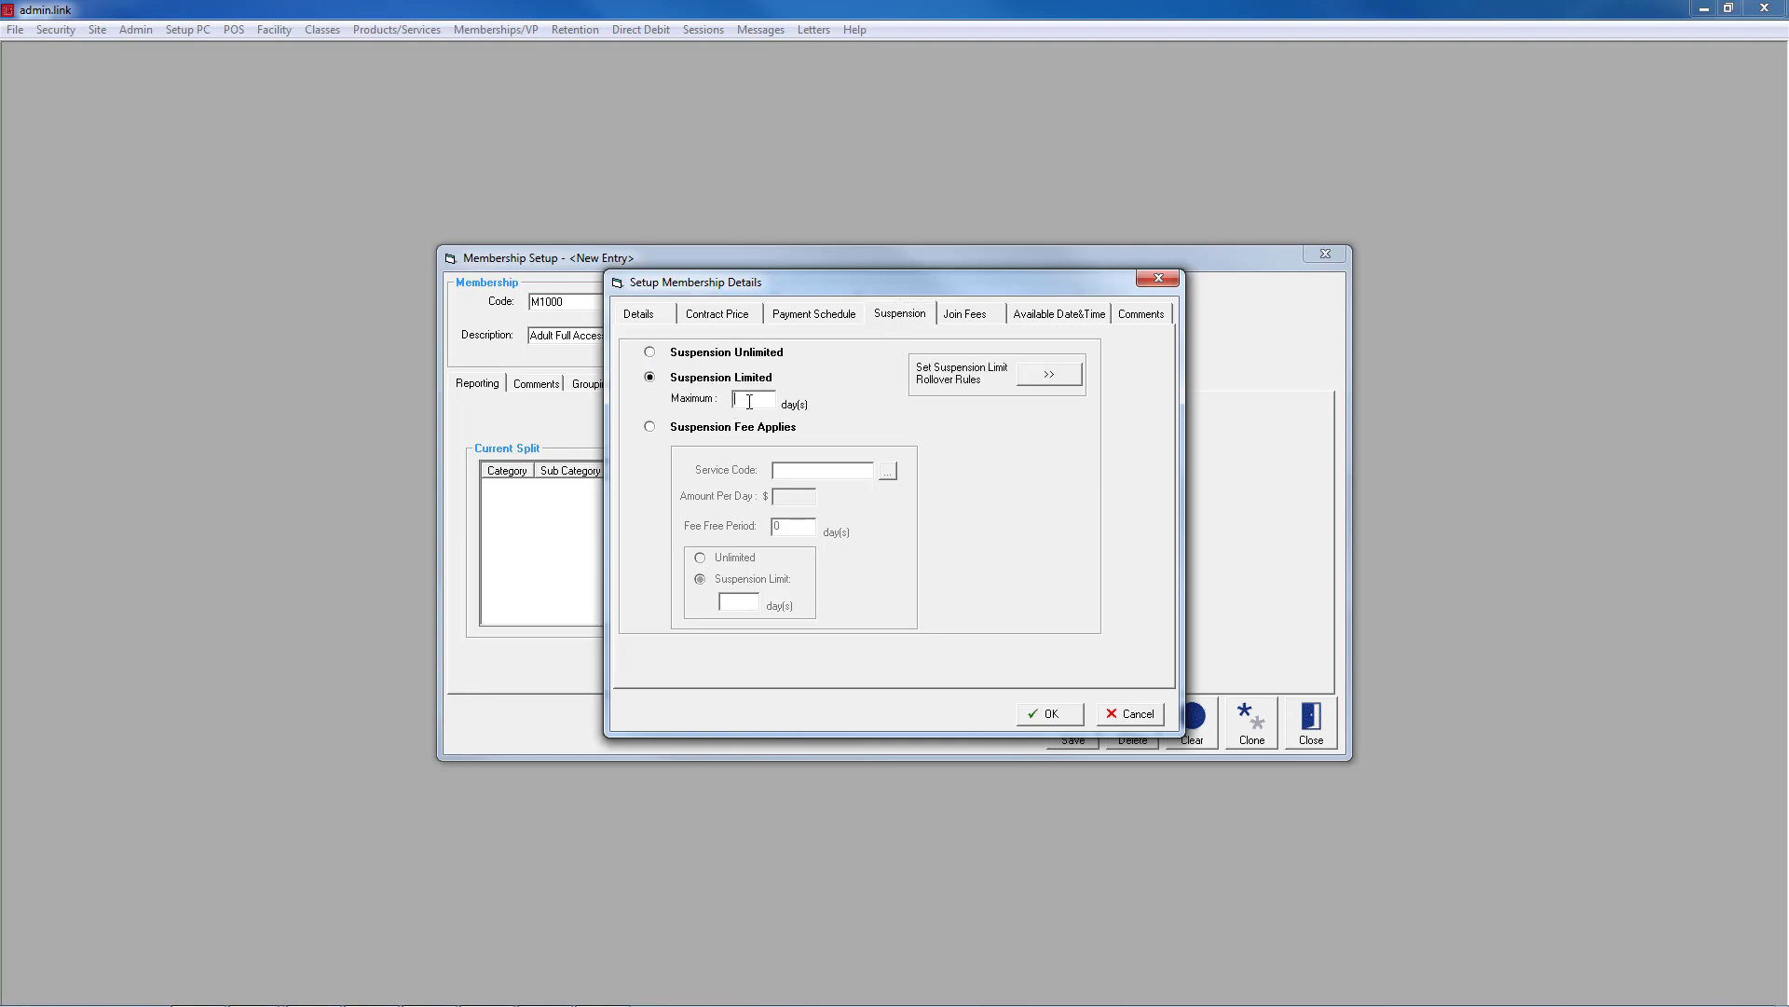
type("28")
Apply a suspension fee using the Suspension Fee service, code S1001.
left_click(649, 428)
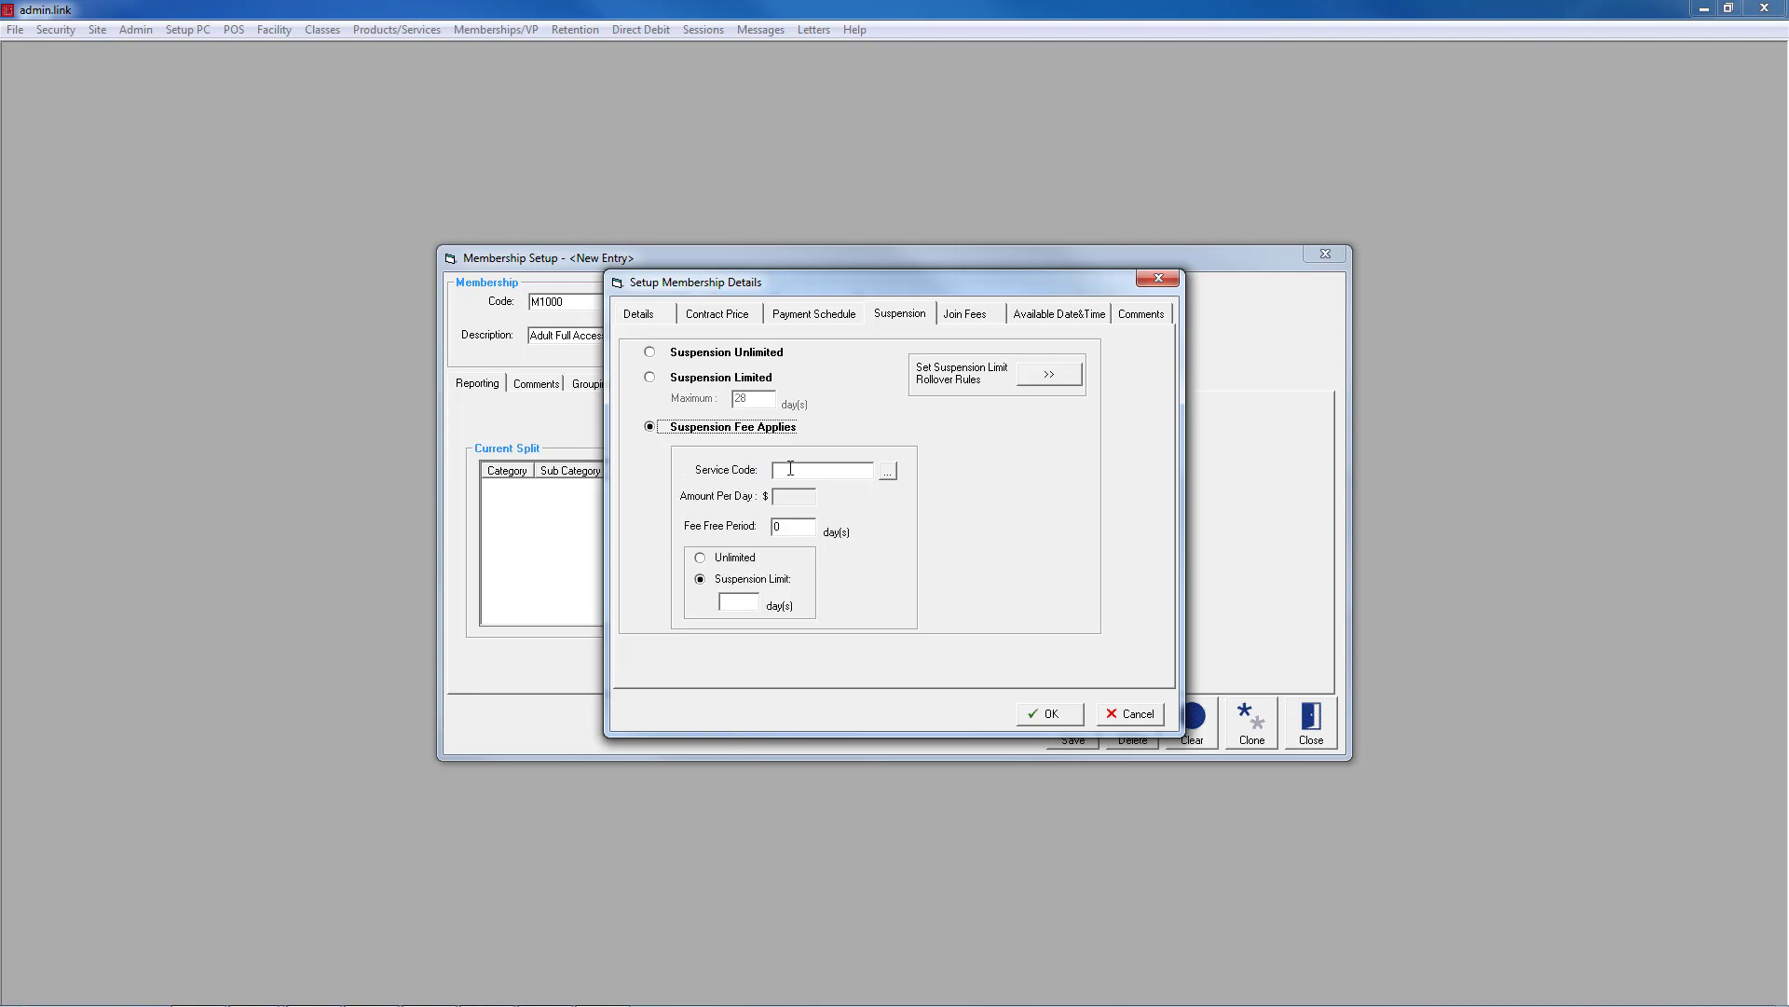
left_click(888, 471)
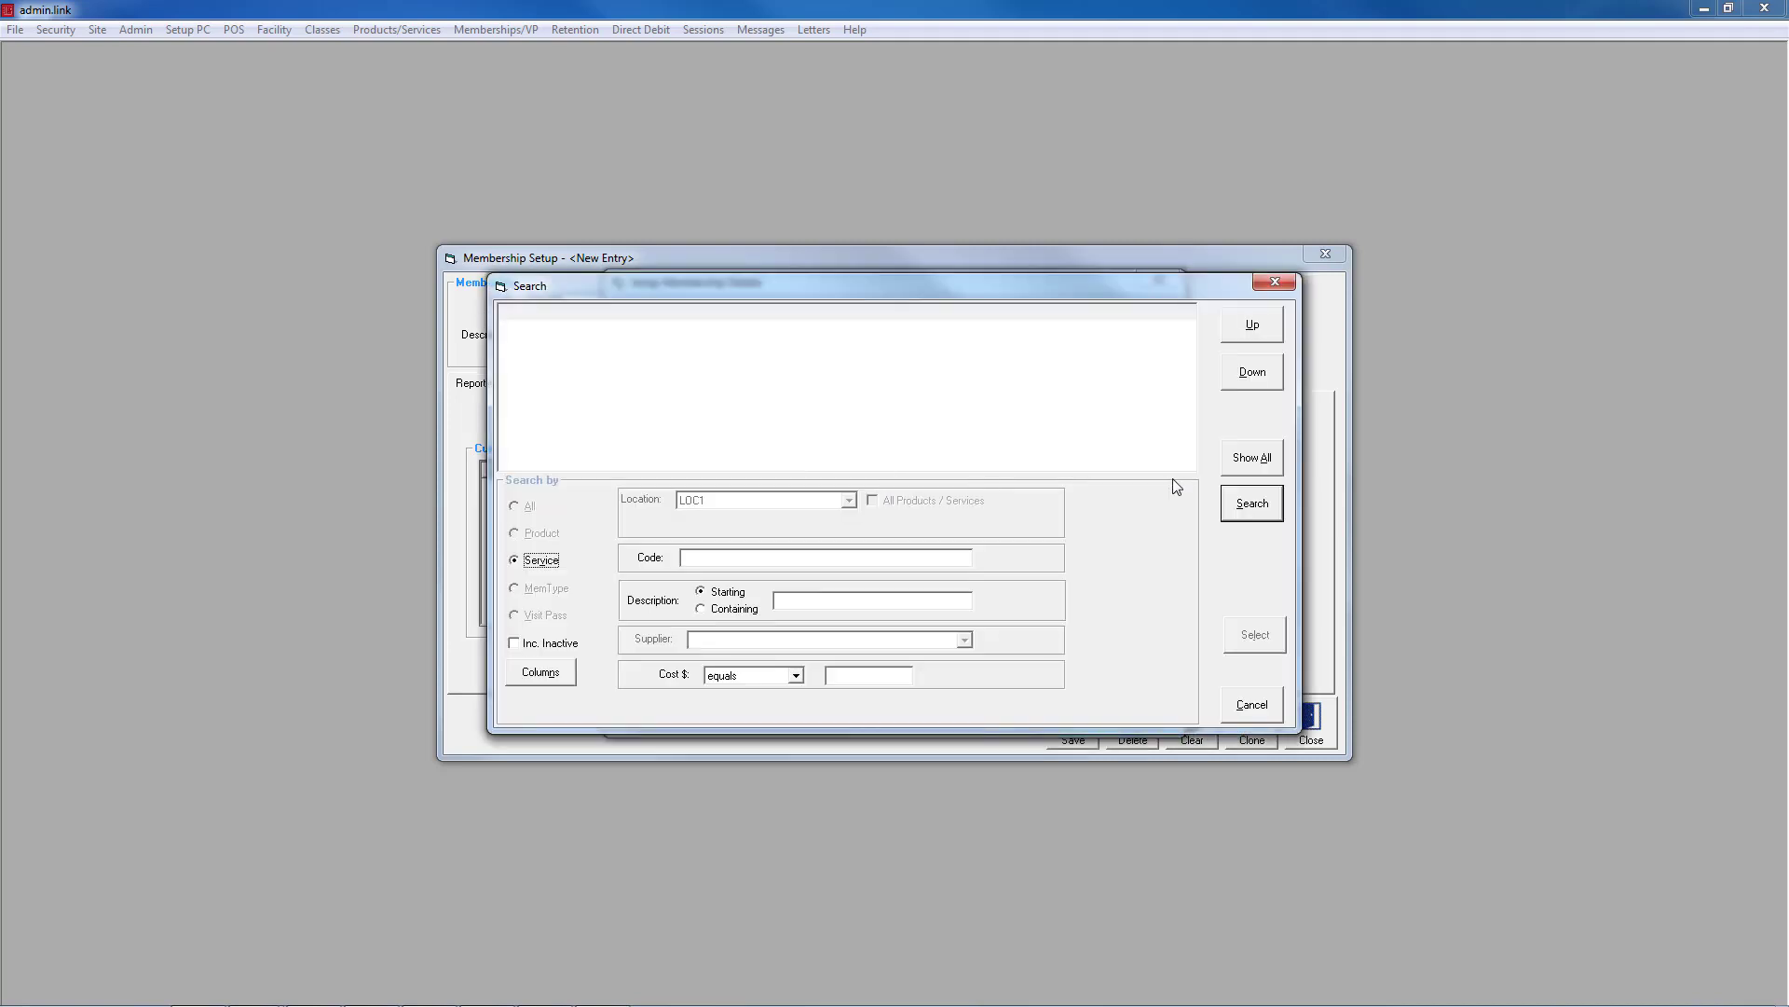
left_click(1232, 502)
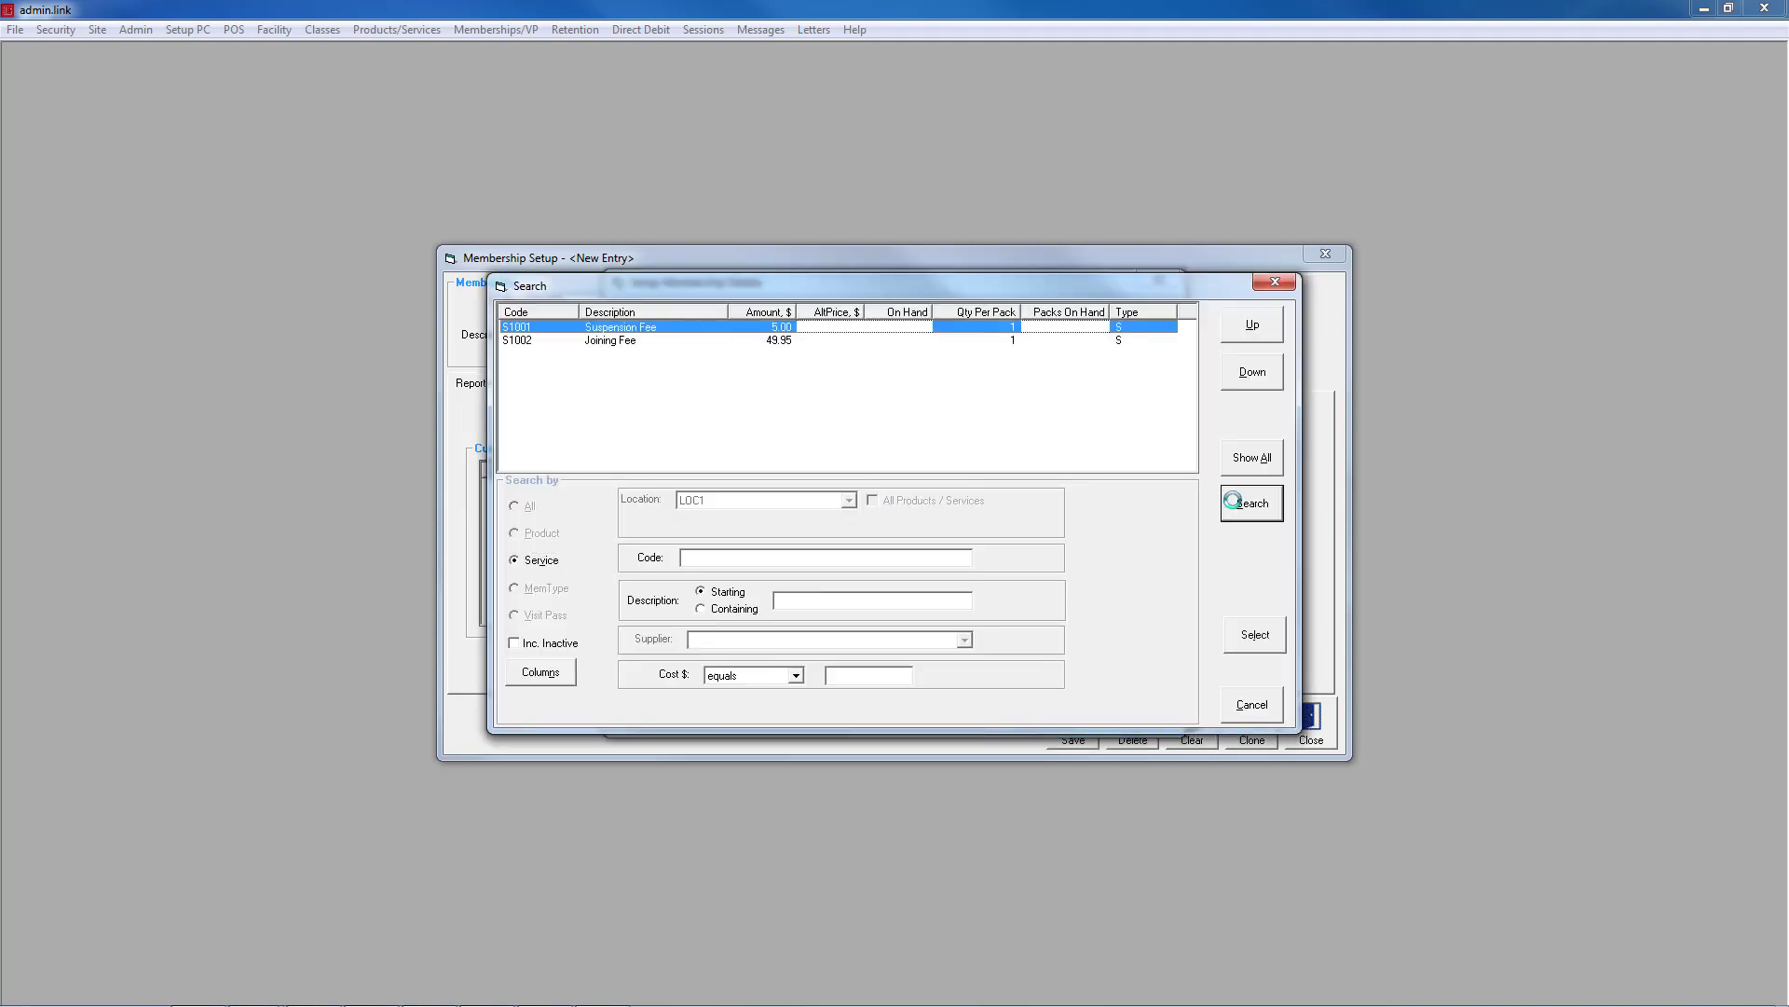
double_click(635, 328)
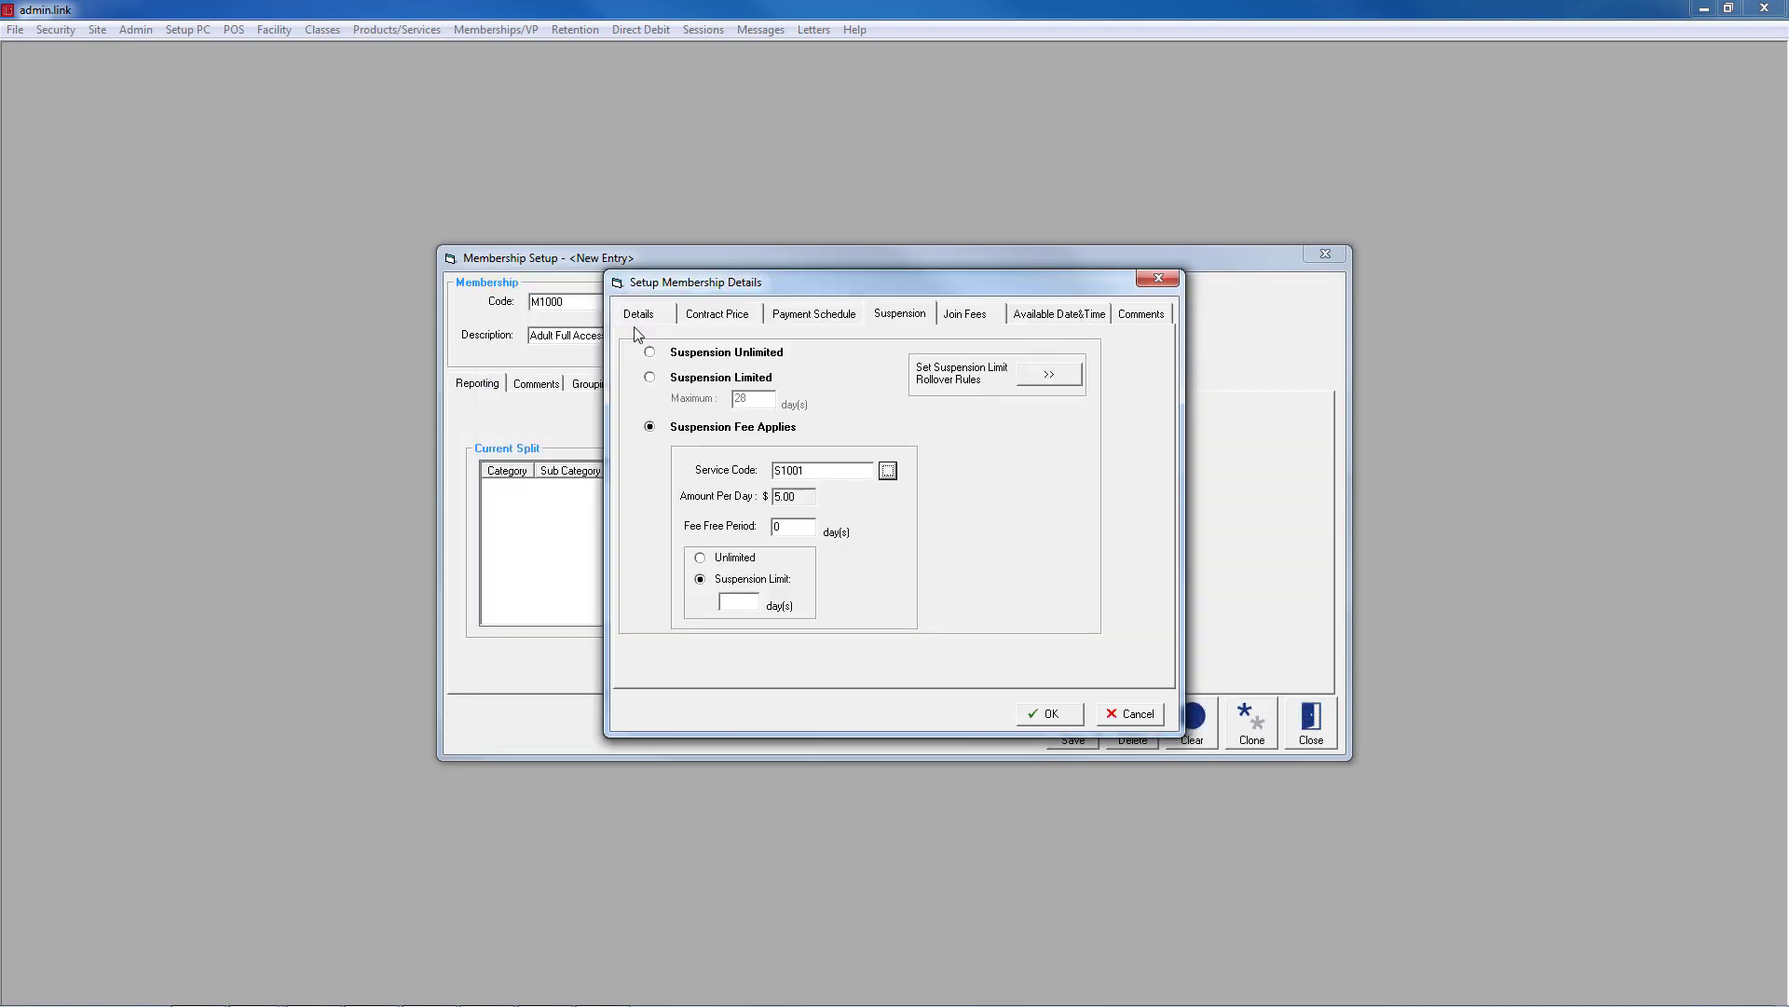
Set the fee free period to 14 days and the suspension limit to 28 days.
double_click(811, 498)
double_click(805, 527)
type("28")
Set the suspension rollover for the current membership type to once a year starting from the contract's start date.
left_click(1057, 377)
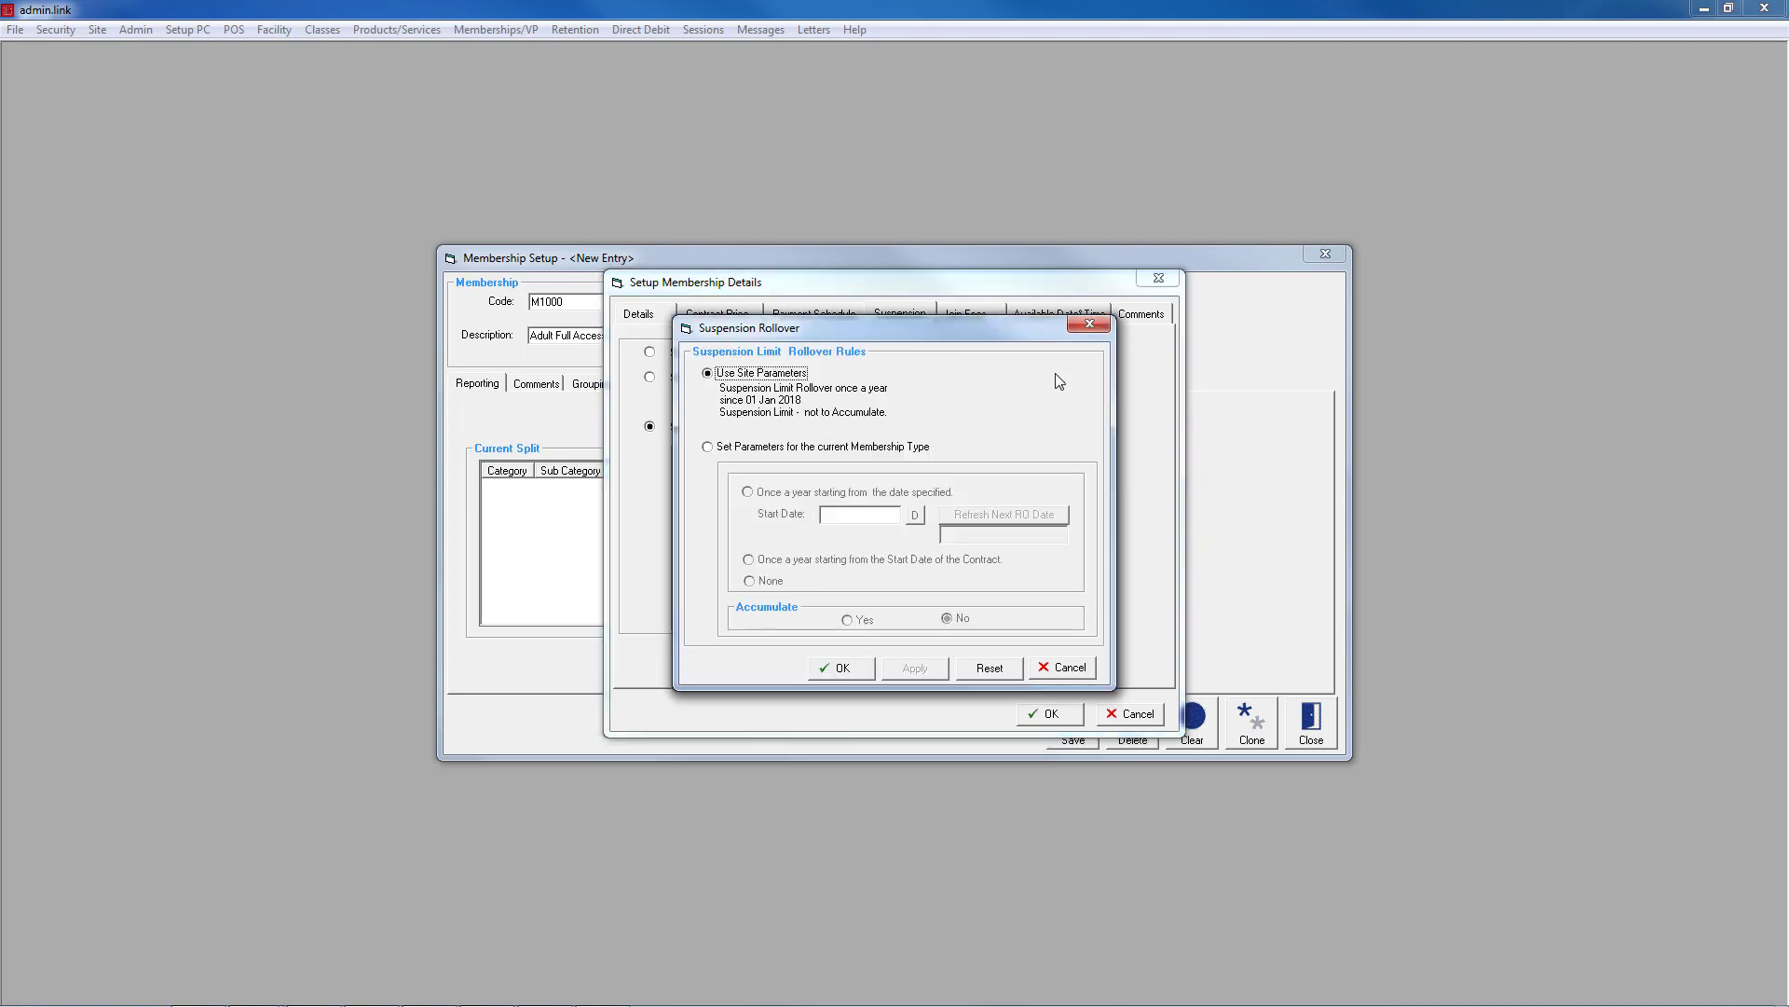
left_click(708, 448)
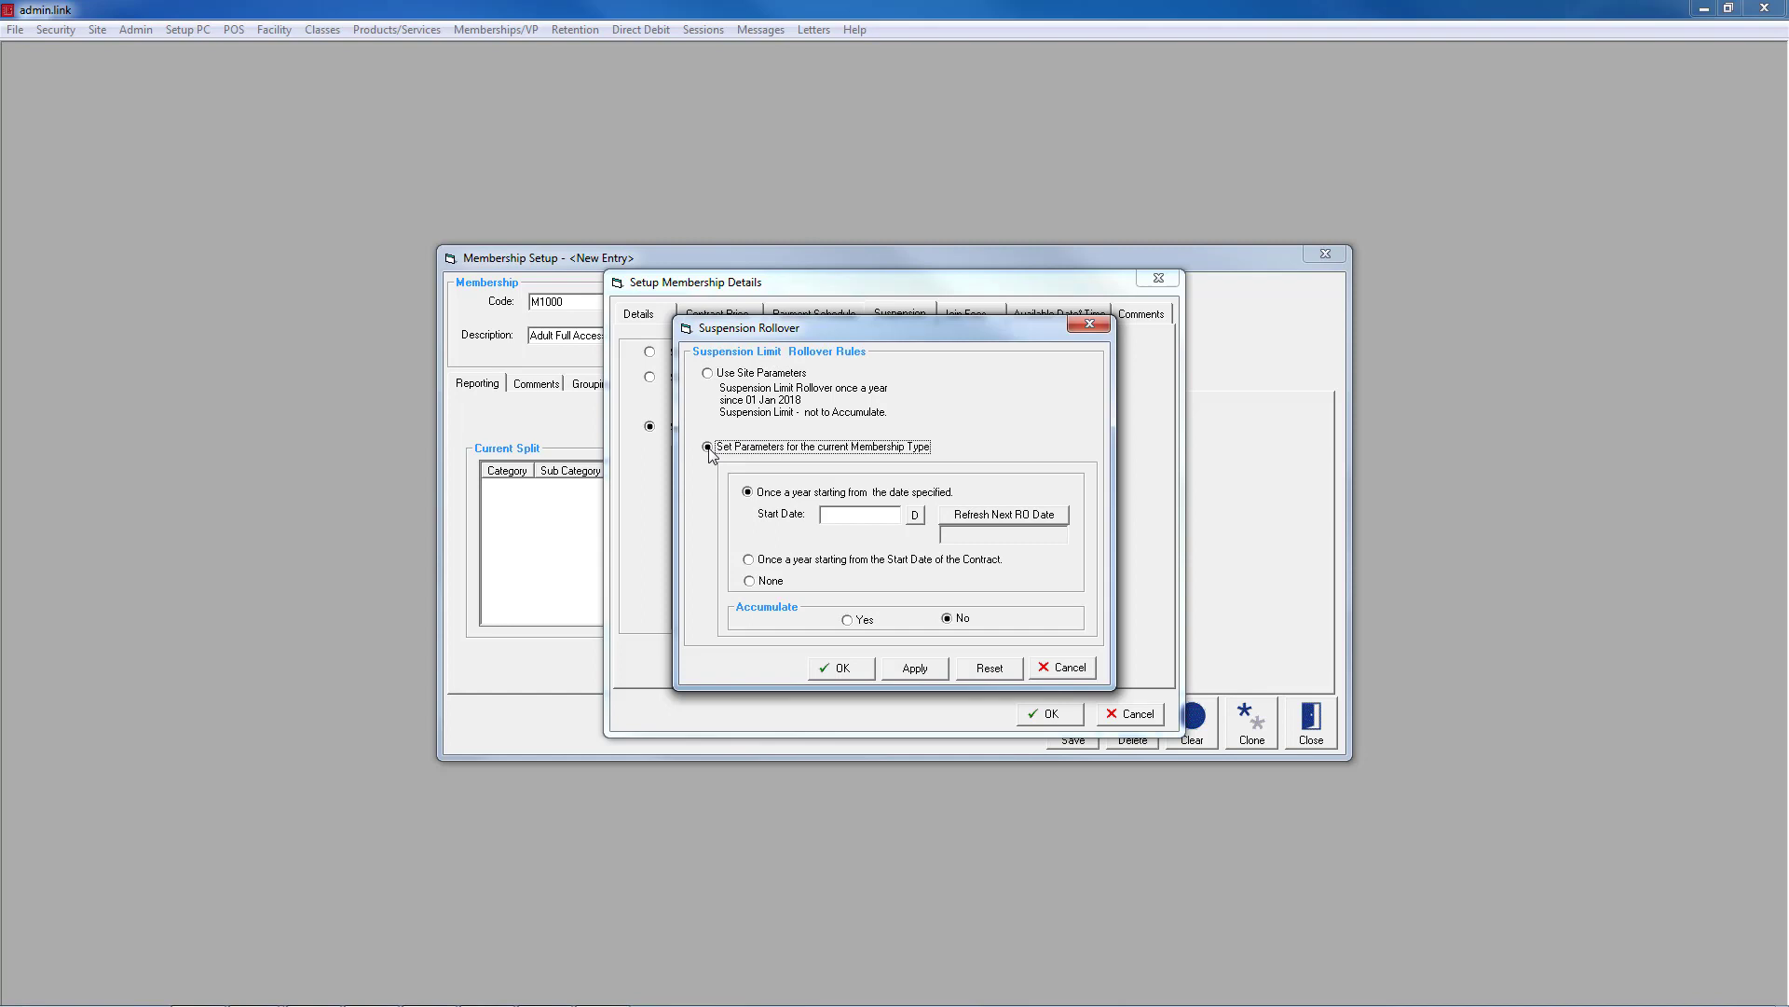
left_click(752, 562)
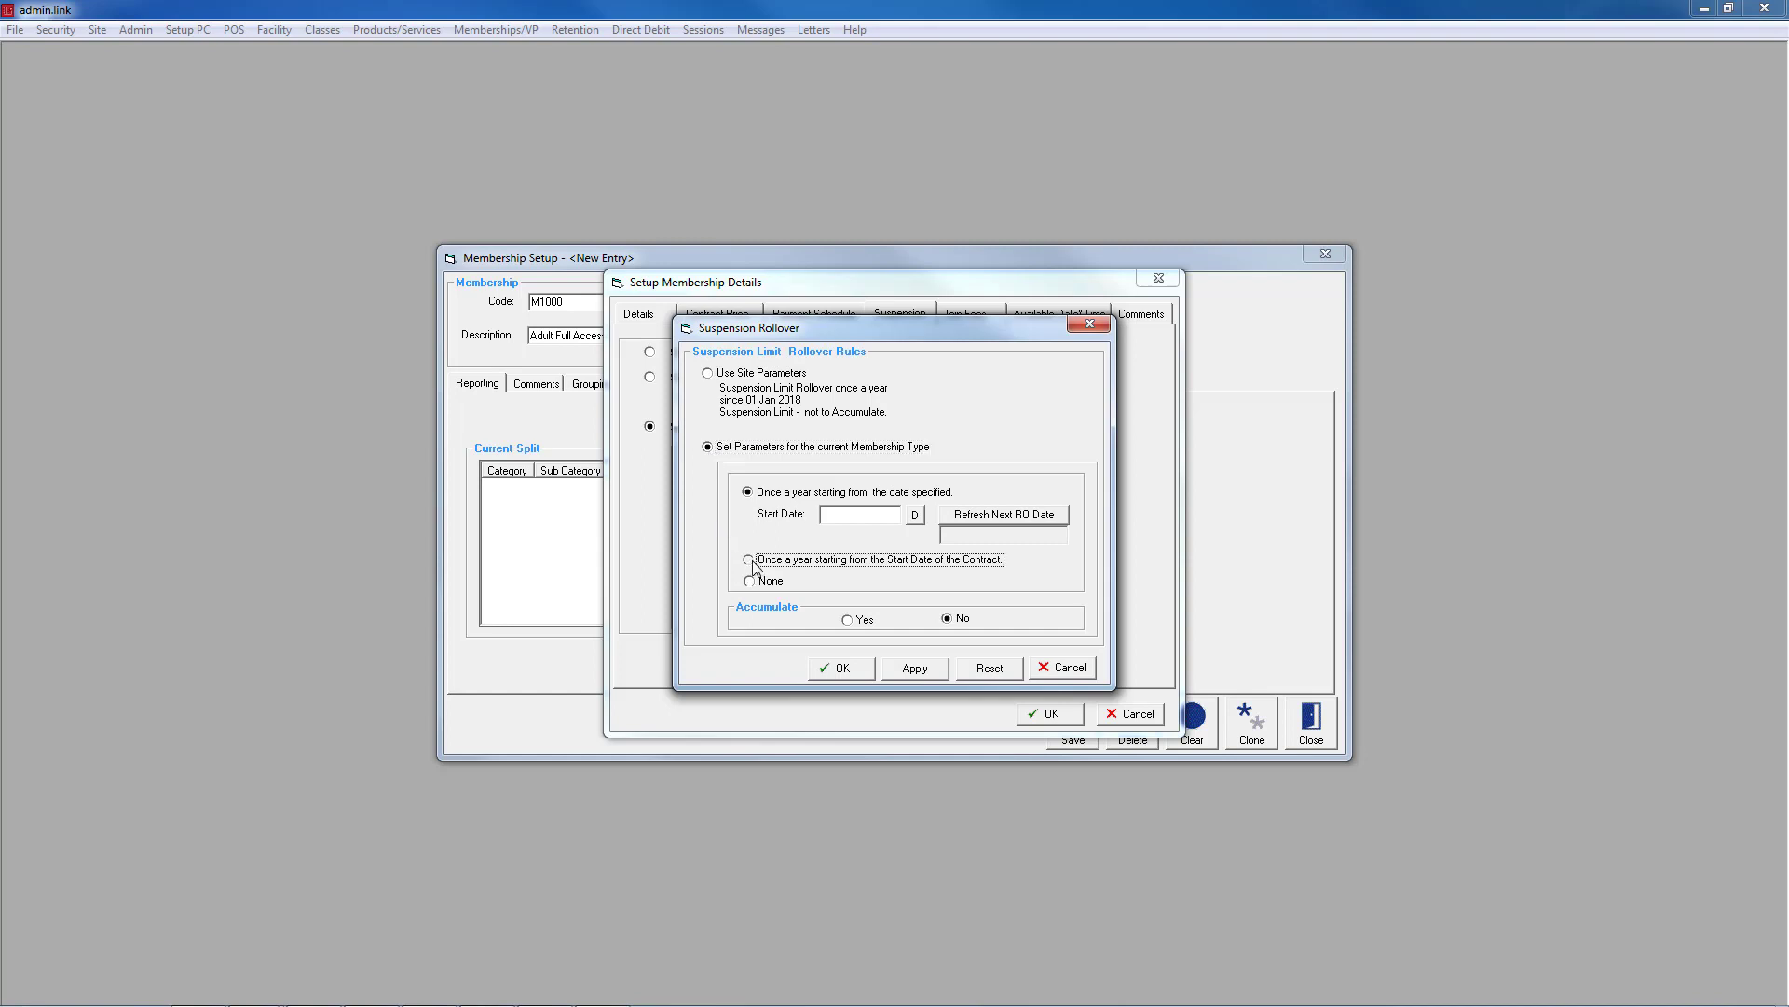
left_click(843, 668)
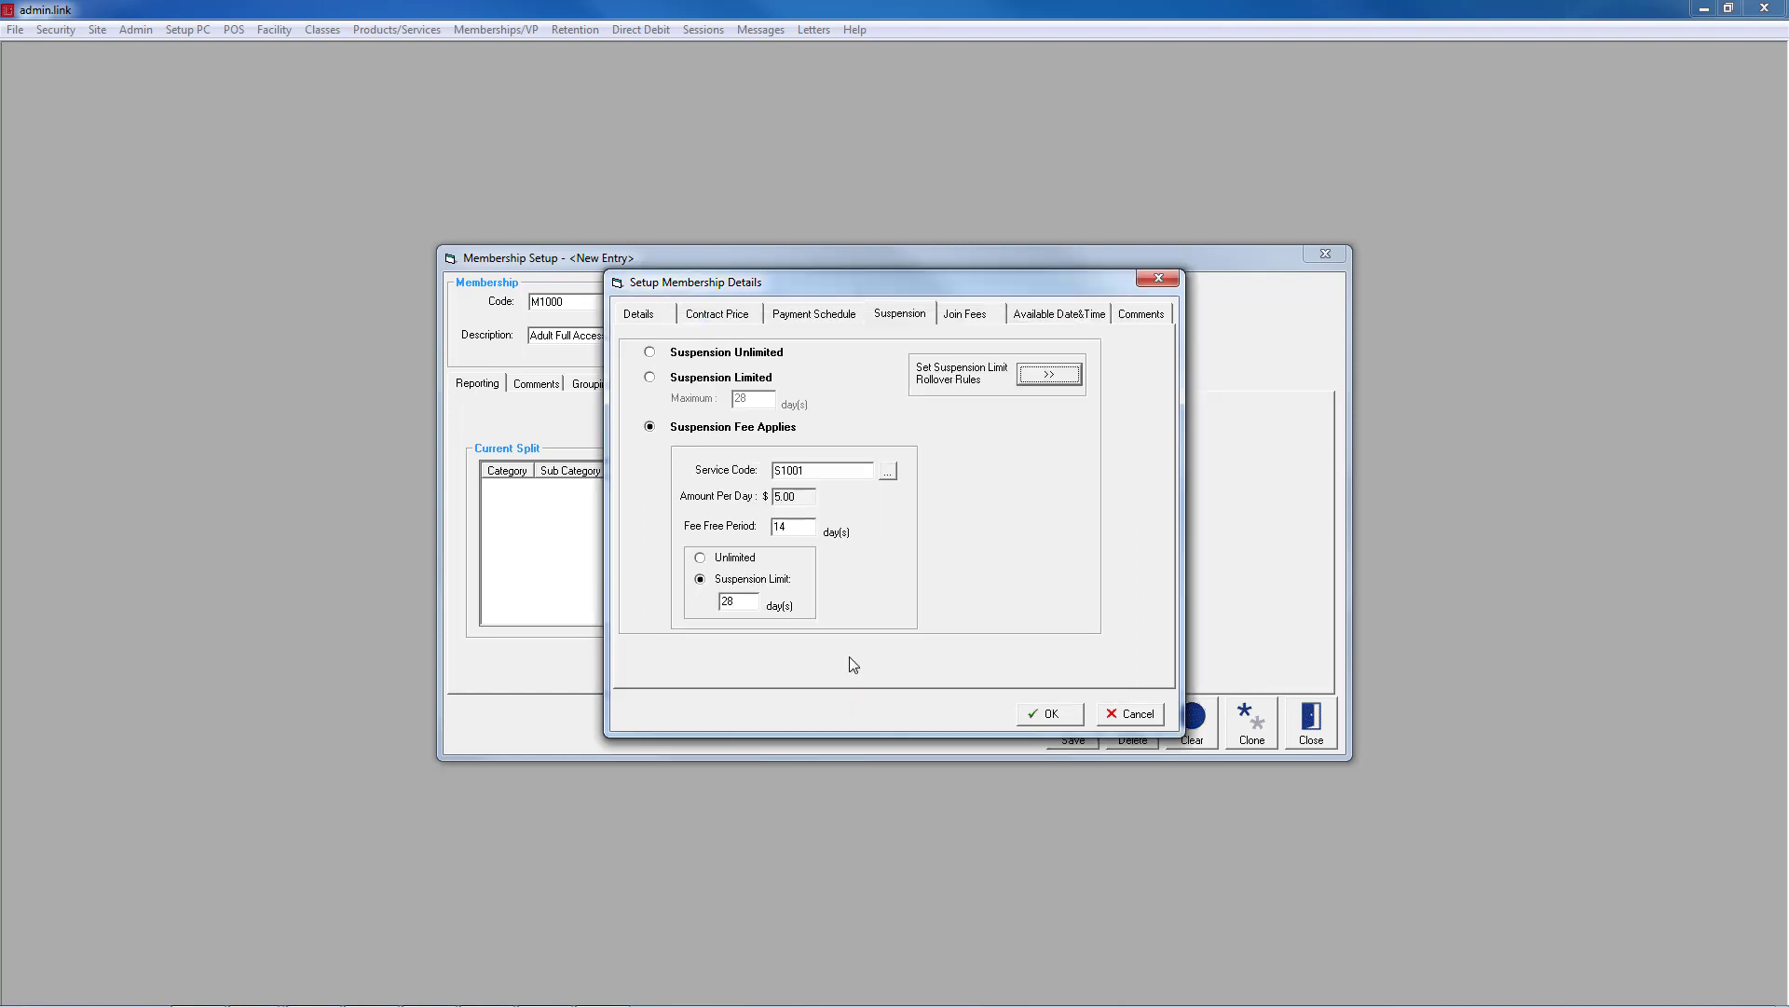
Assign the Joining Fee service S1002 as Join Service 1 and mark it as Pay on Exit.
left_click(965, 319)
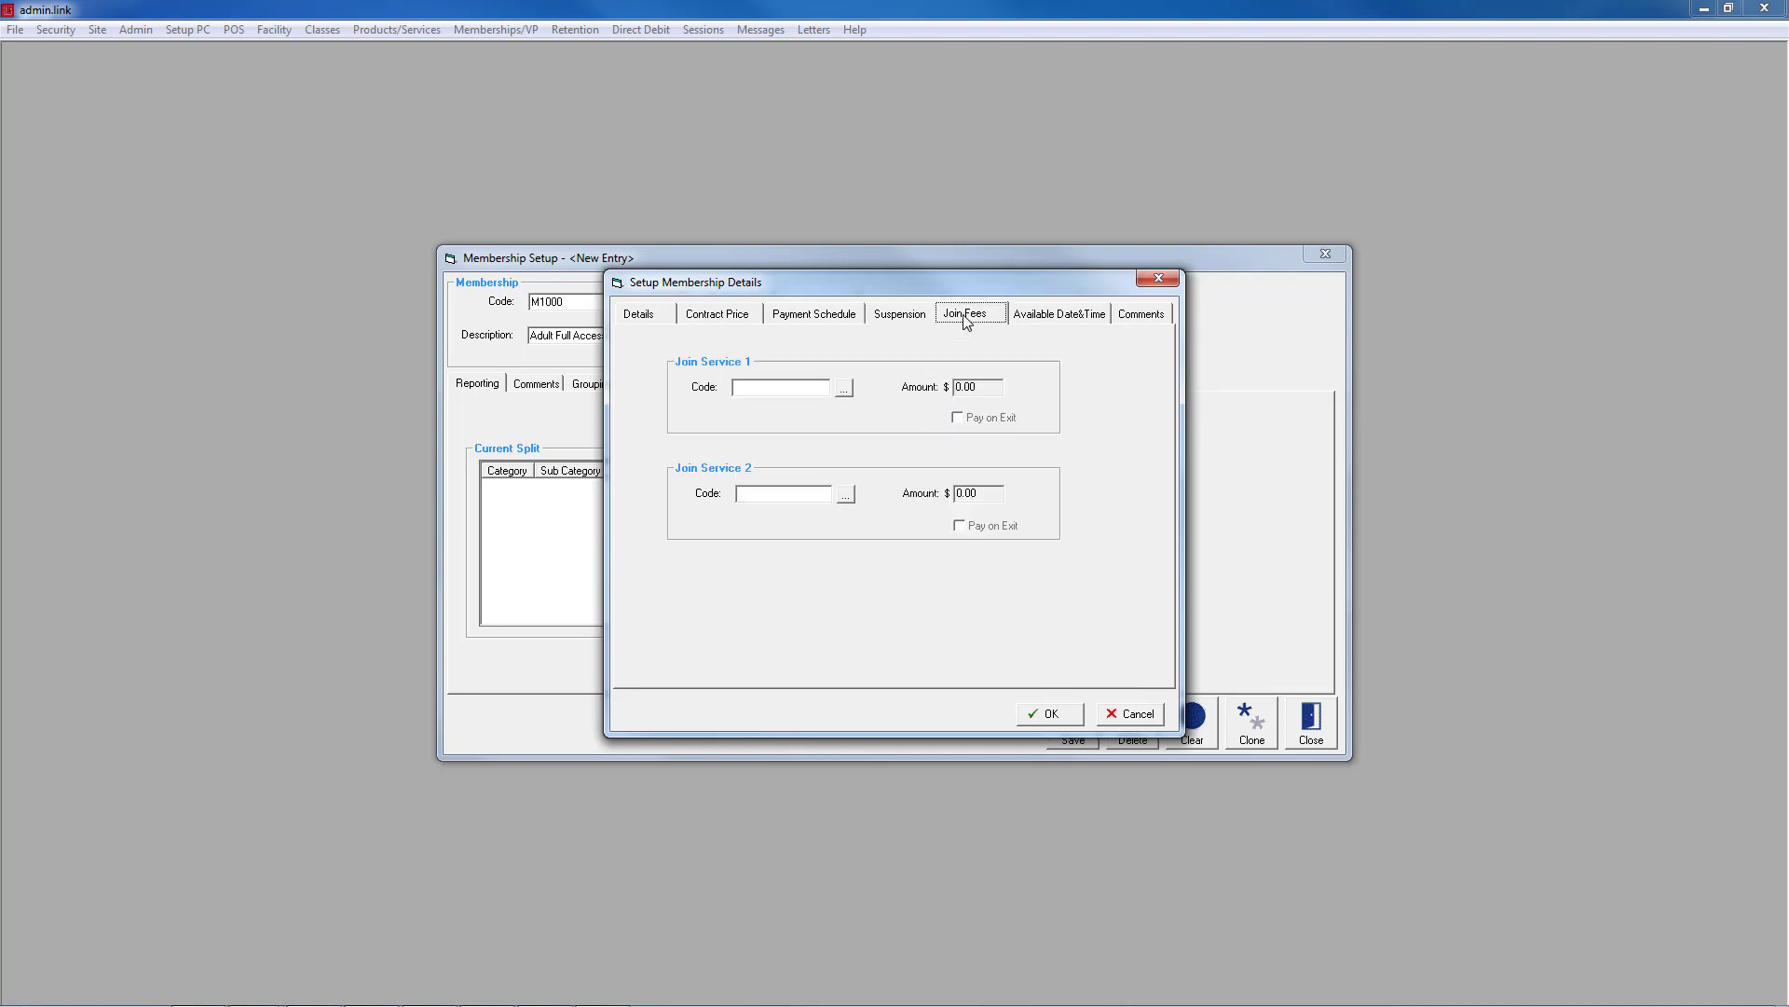
left_click(846, 393)
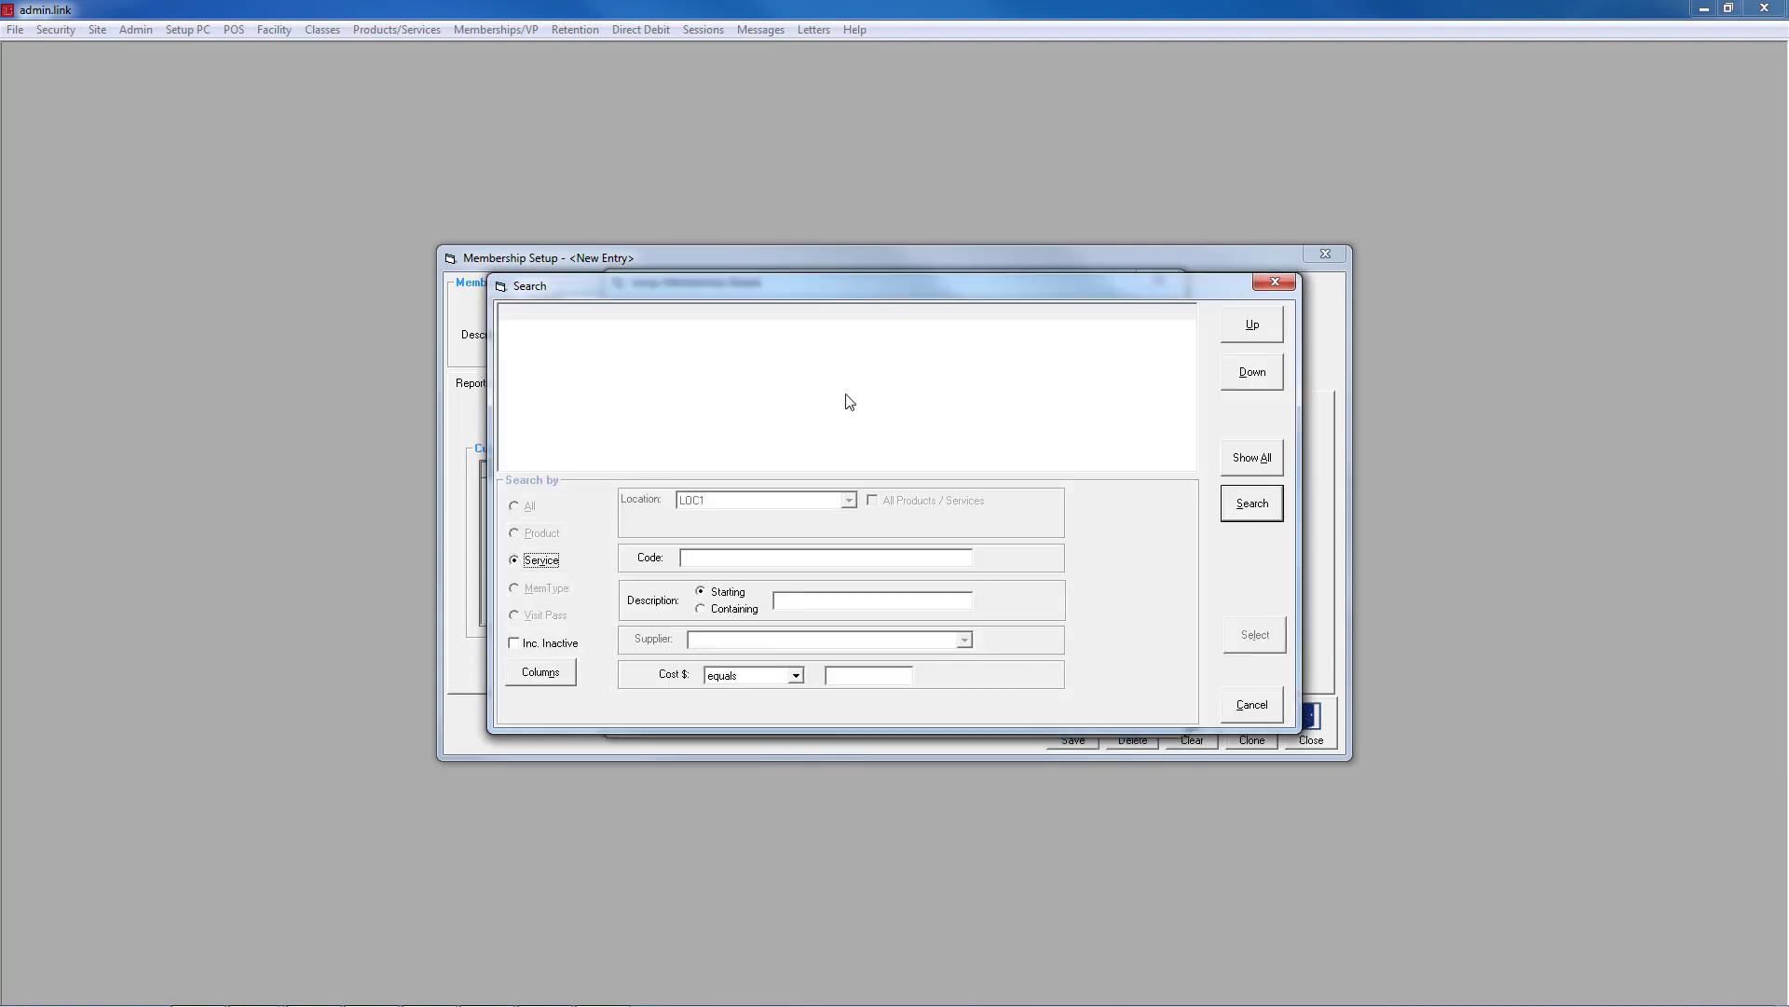
left_click(1245, 510)
double_click(589, 344)
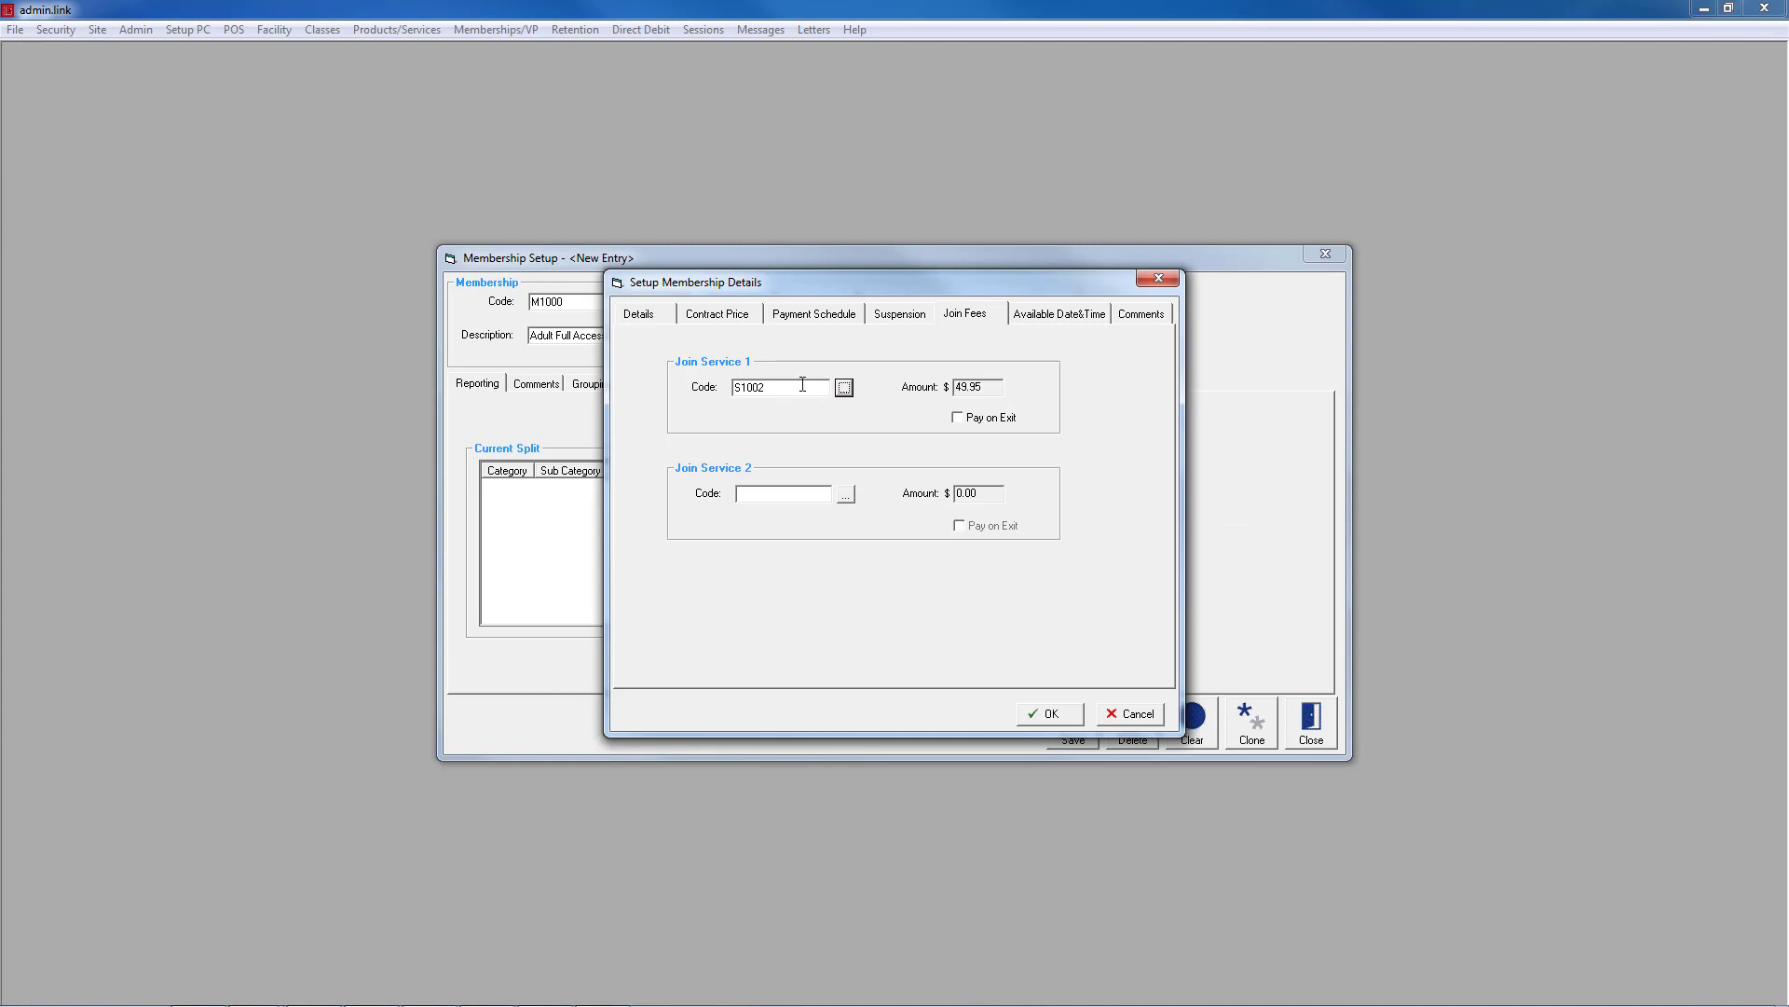
left_click(962, 426)
Add Monday from 9:00 AM to 5:00 PM to the membership's available days and times.
left_click(1050, 317)
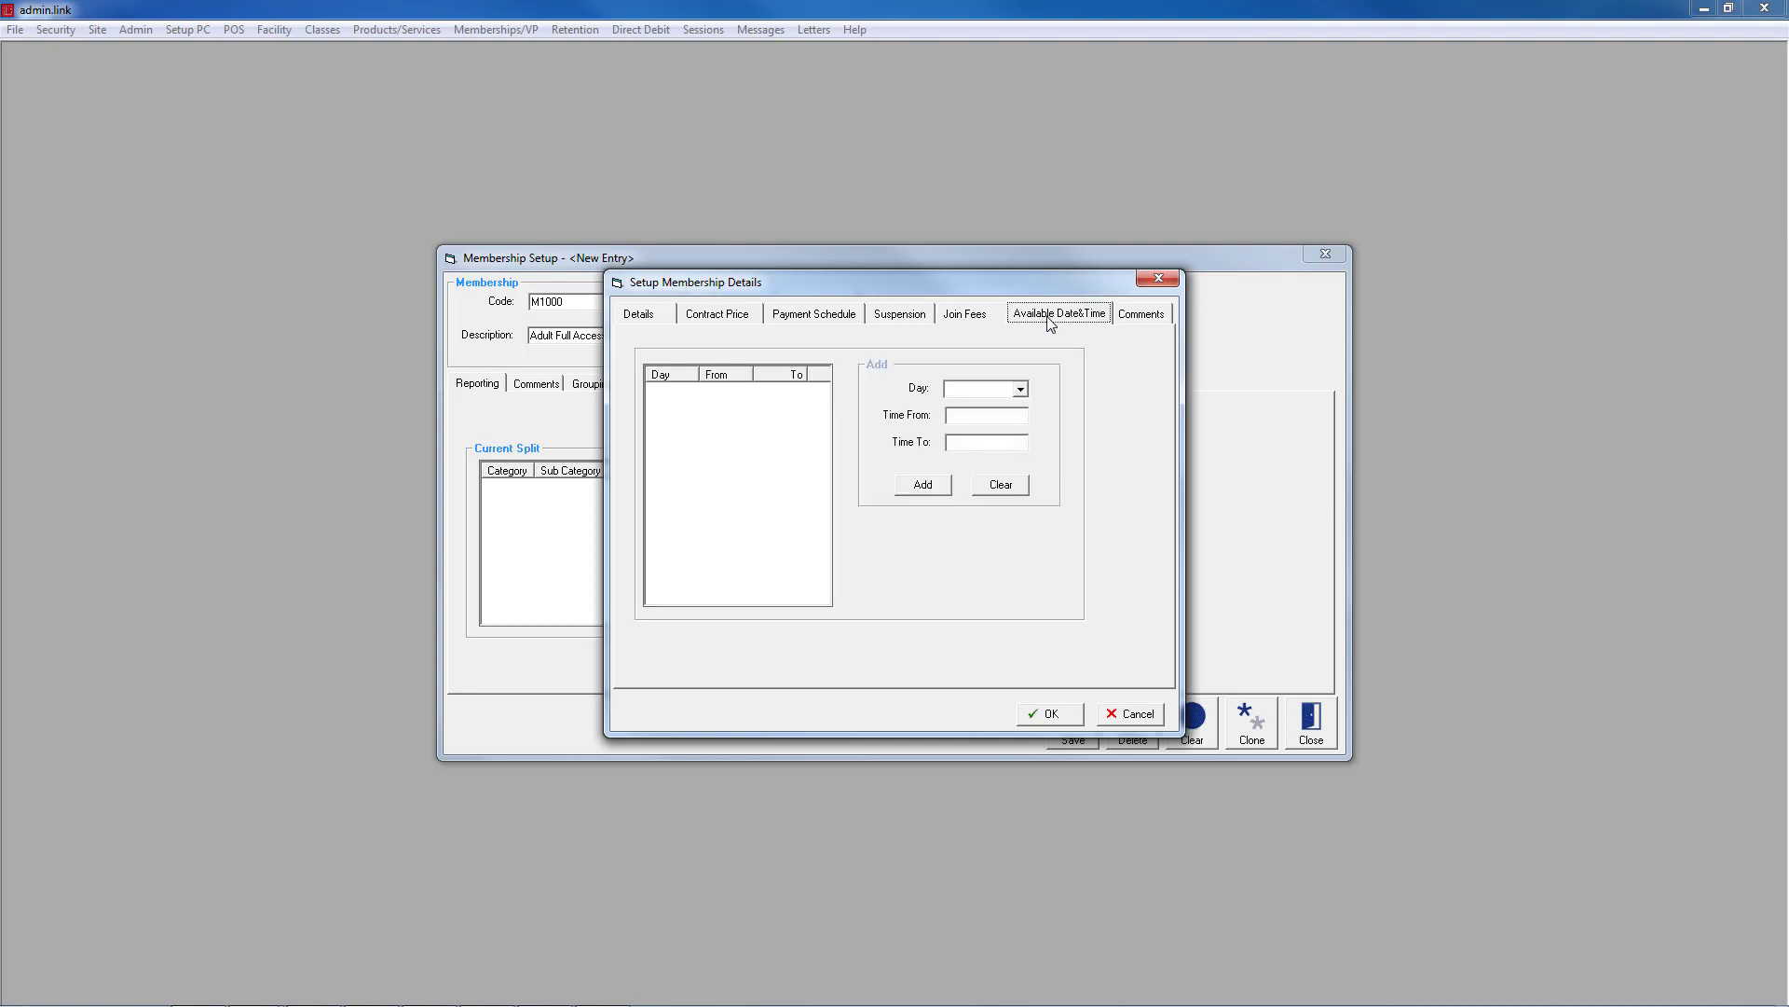
left_click(1022, 389)
left_click(1006, 403)
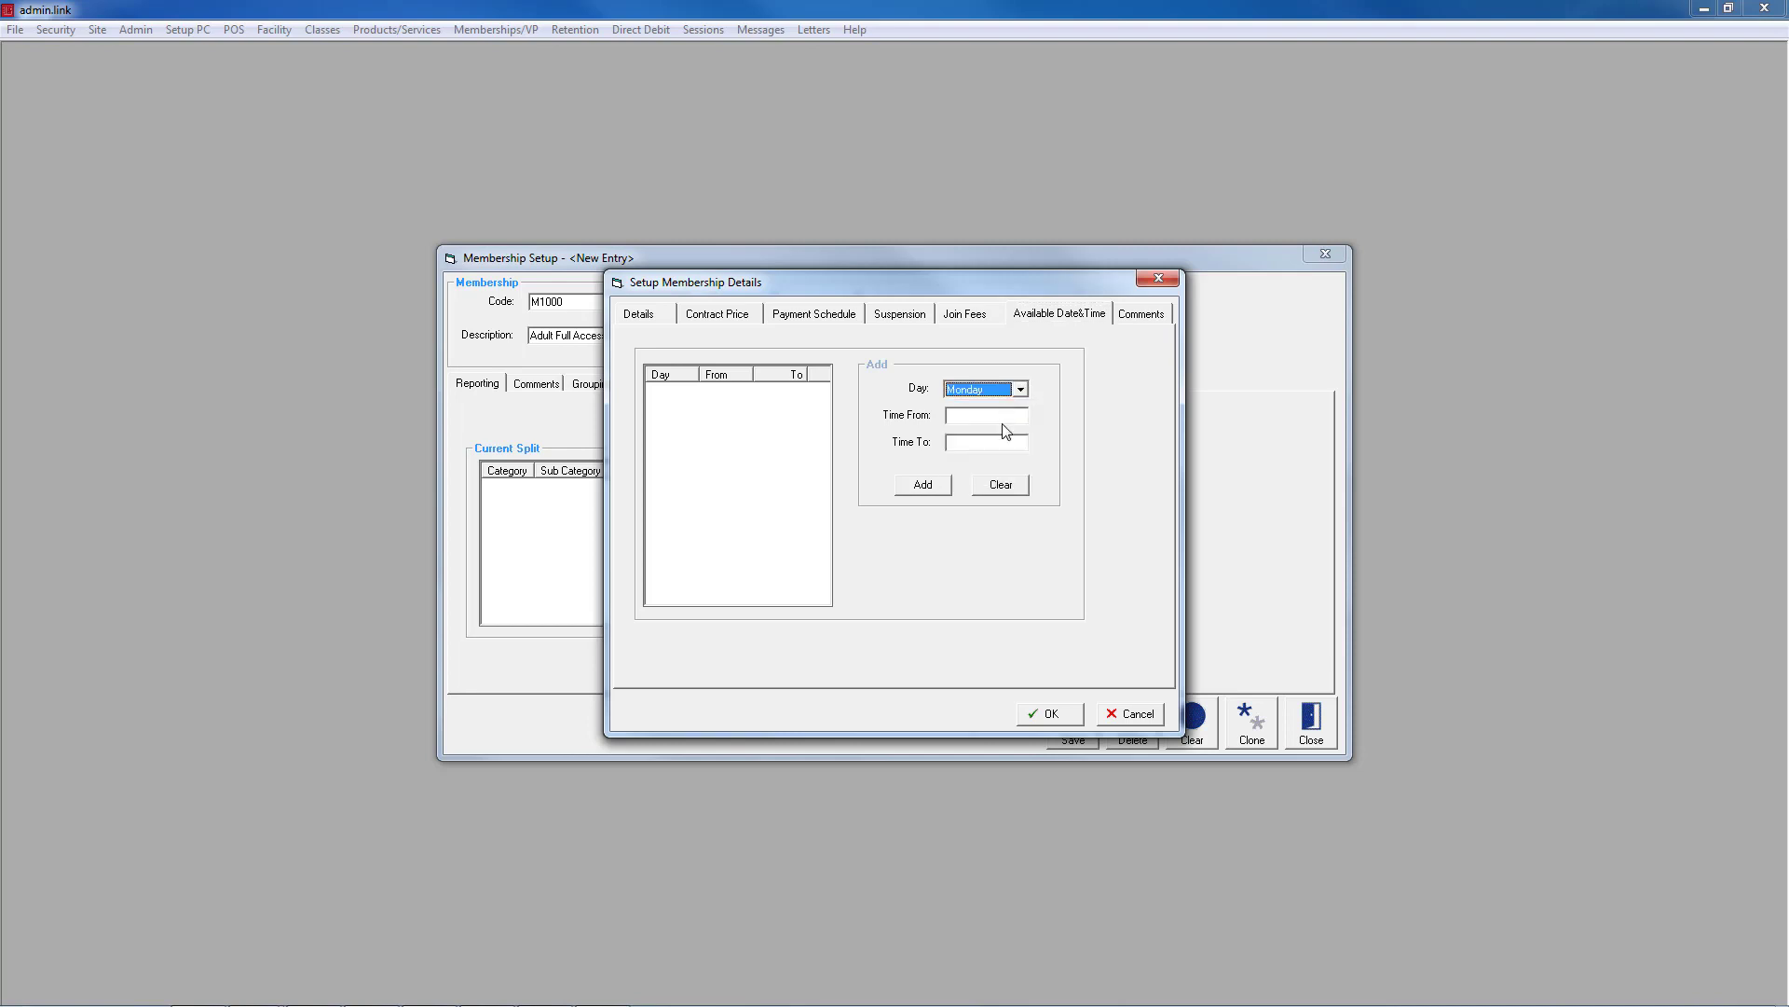
left_click(1007, 416)
type("9")
left_click(997, 443)
type("5p")
left_click(923, 485)
Add Tuesday availability from 9 AM to 5 PM for the membership.
left_click(968, 390)
left_click(964, 420)
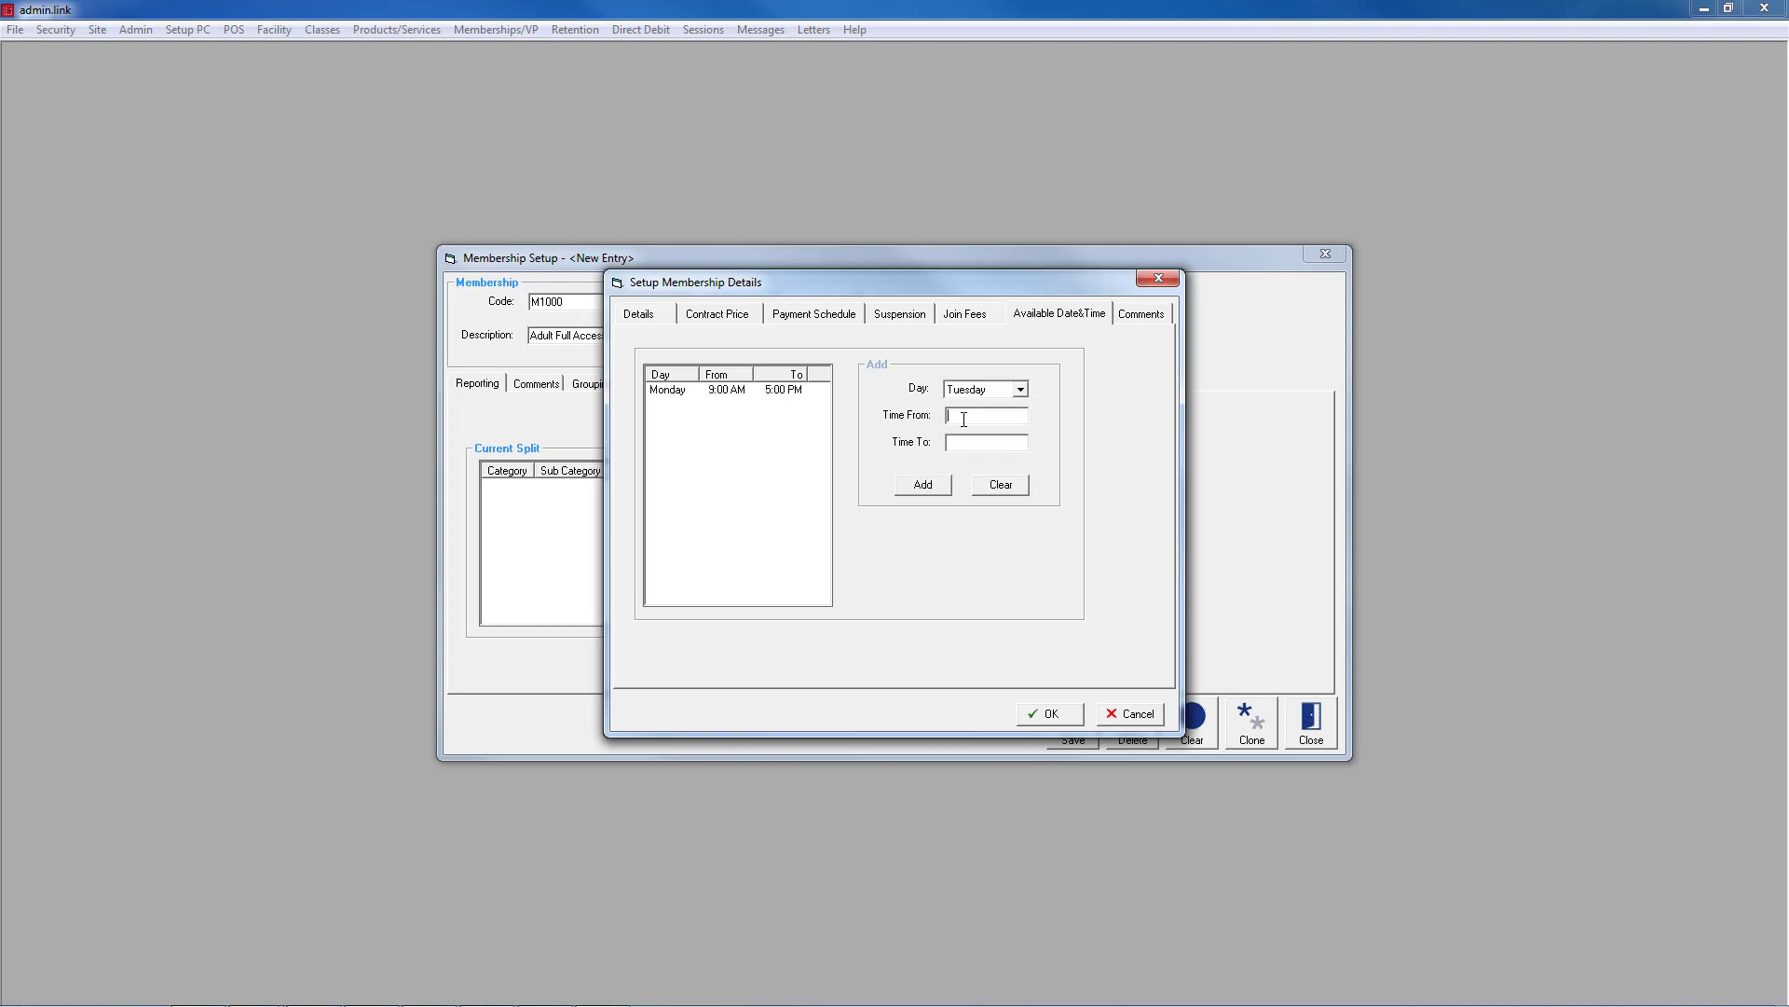
left_click(965, 419)
type("9a")
left_click(970, 445)
type("5p")
left_click(923, 484)
Confirm the membership details and add a 100% reporting split under category FINANCIAL, sub category DIRECT DEBIT MEMBERSHIPS.
left_click(1137, 317)
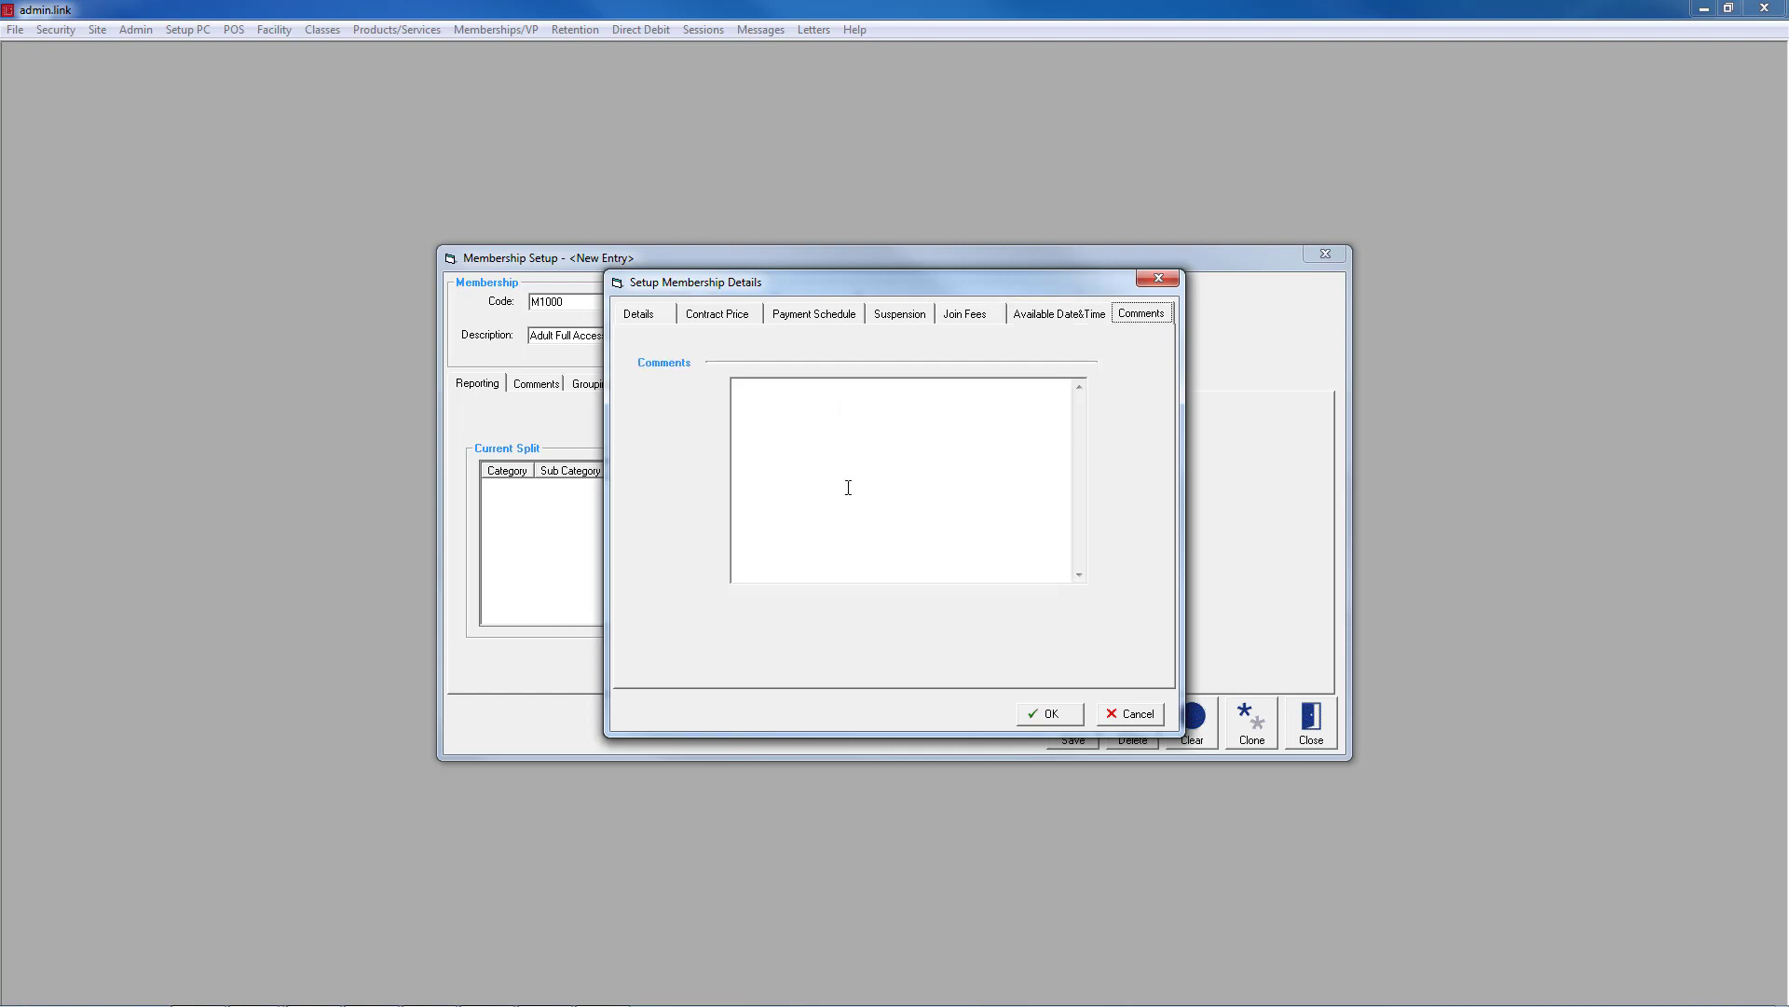
left_click(1050, 713)
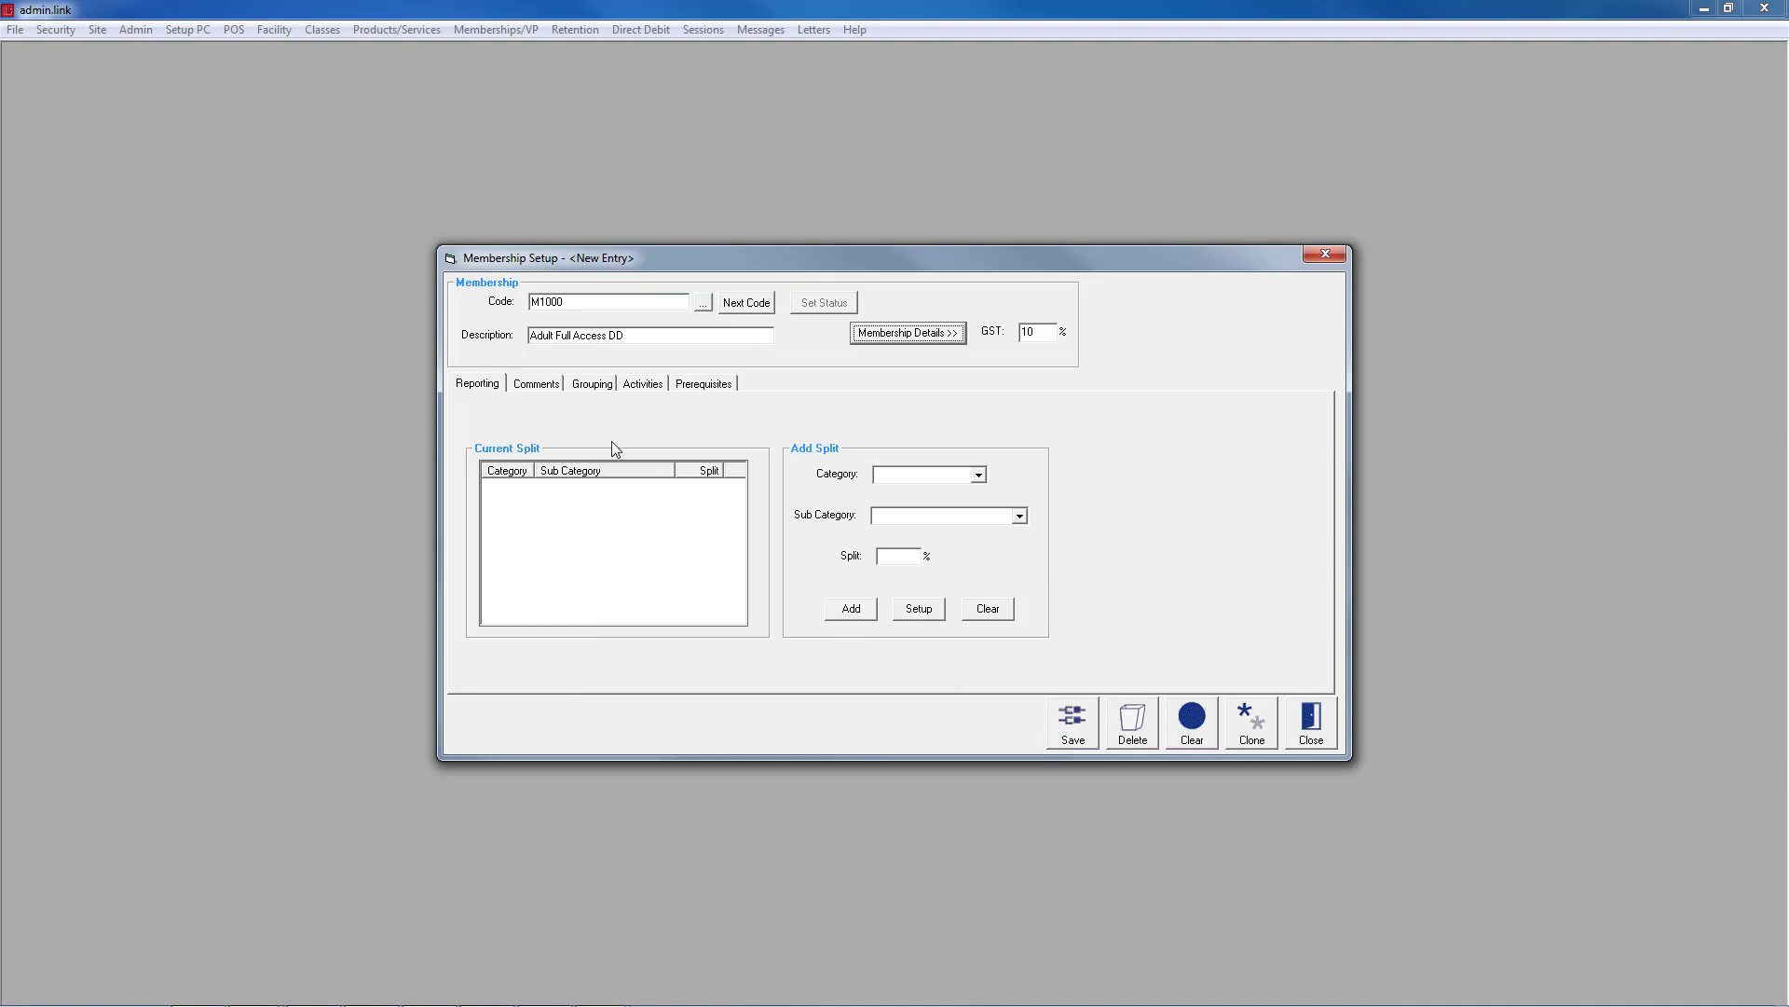
left_click(936, 478)
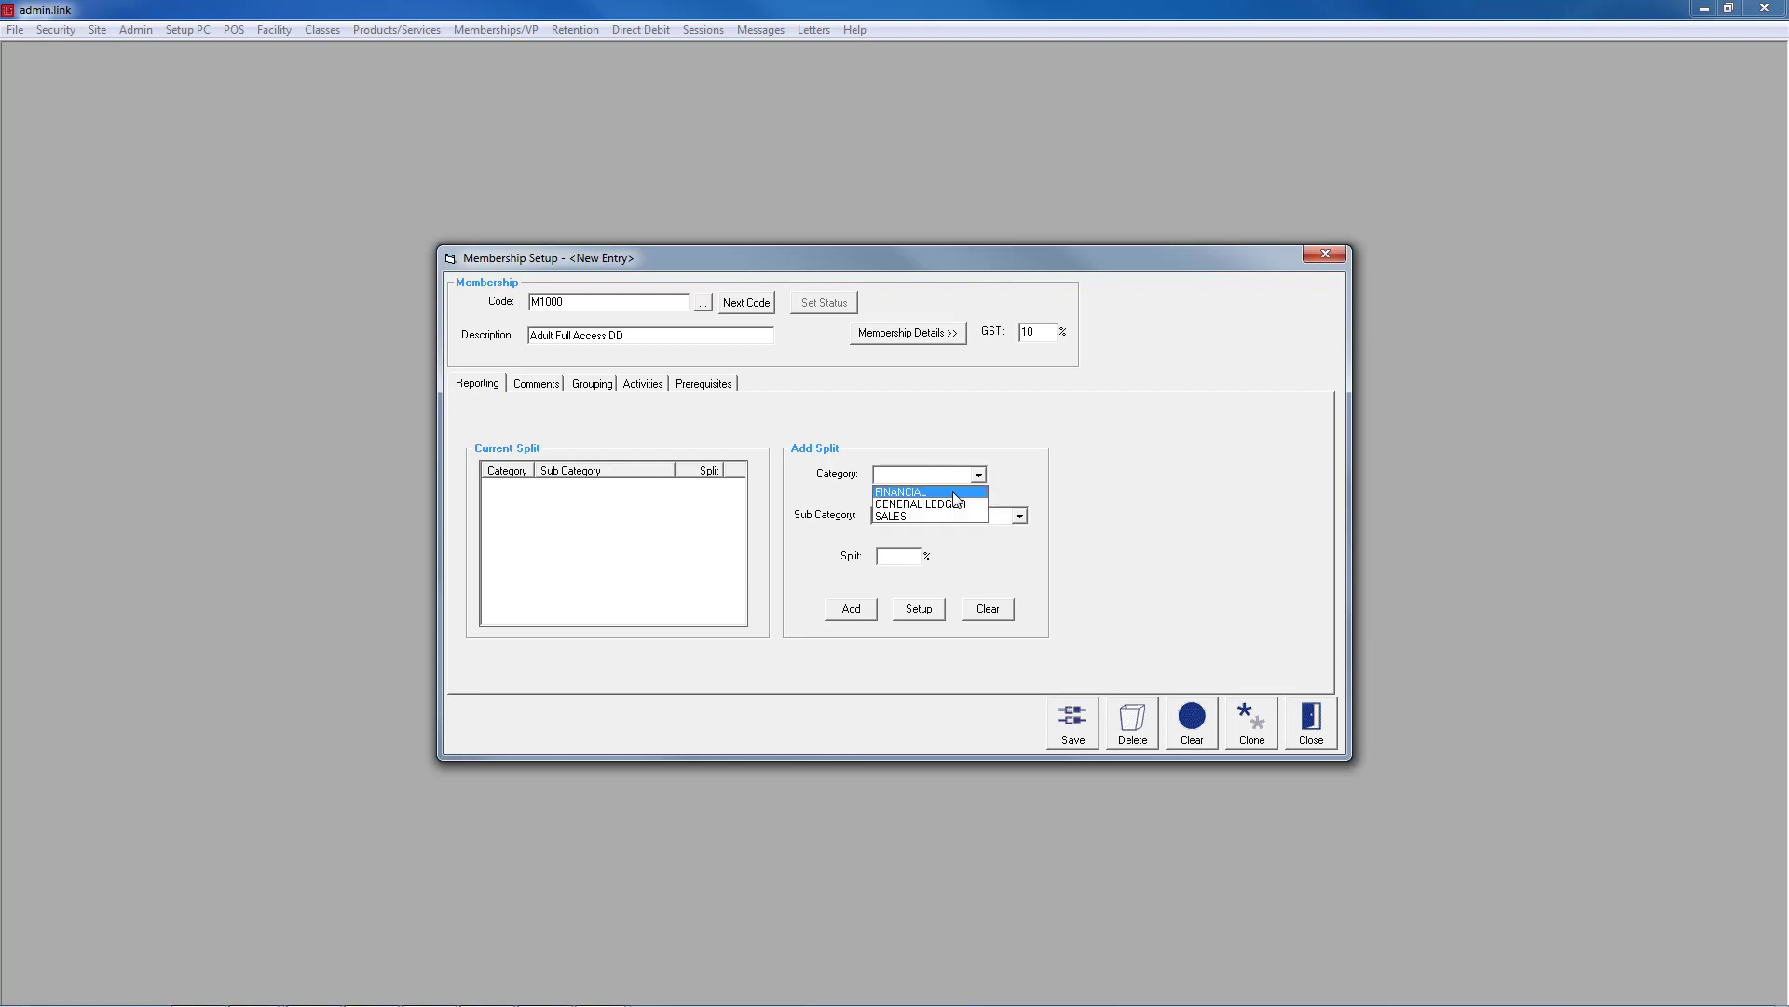
left_click(952, 493)
left_click(953, 517)
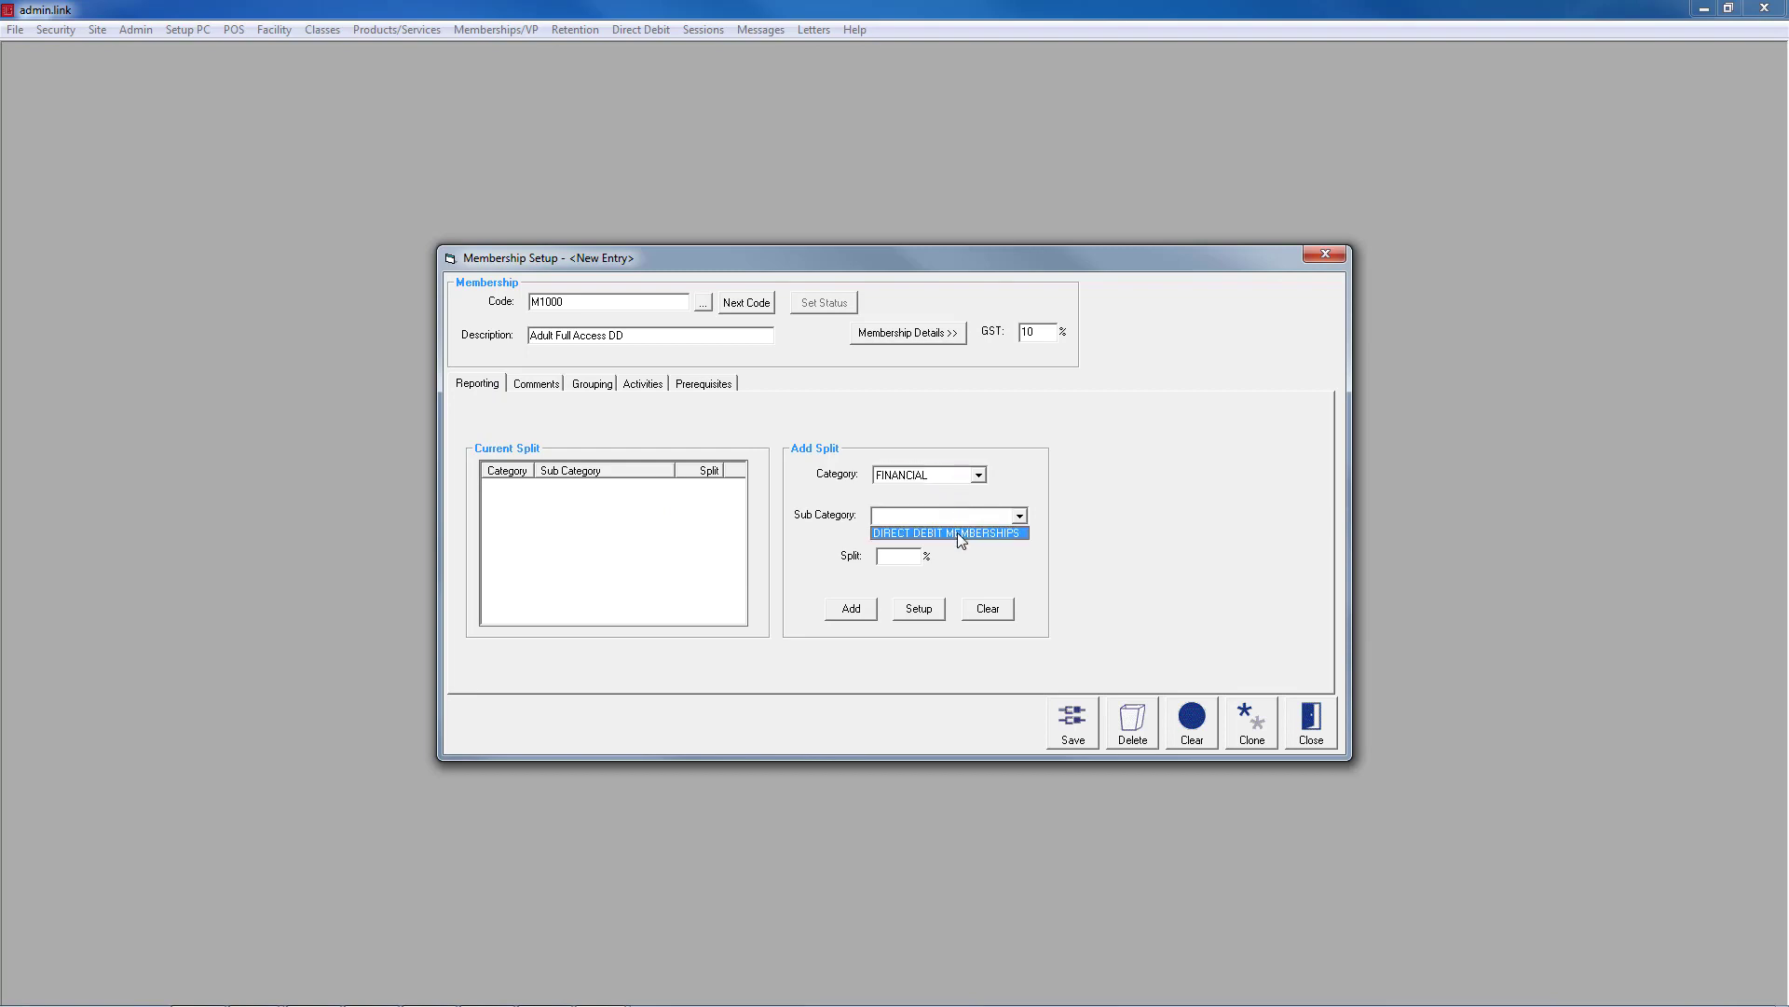
left_click(959, 533)
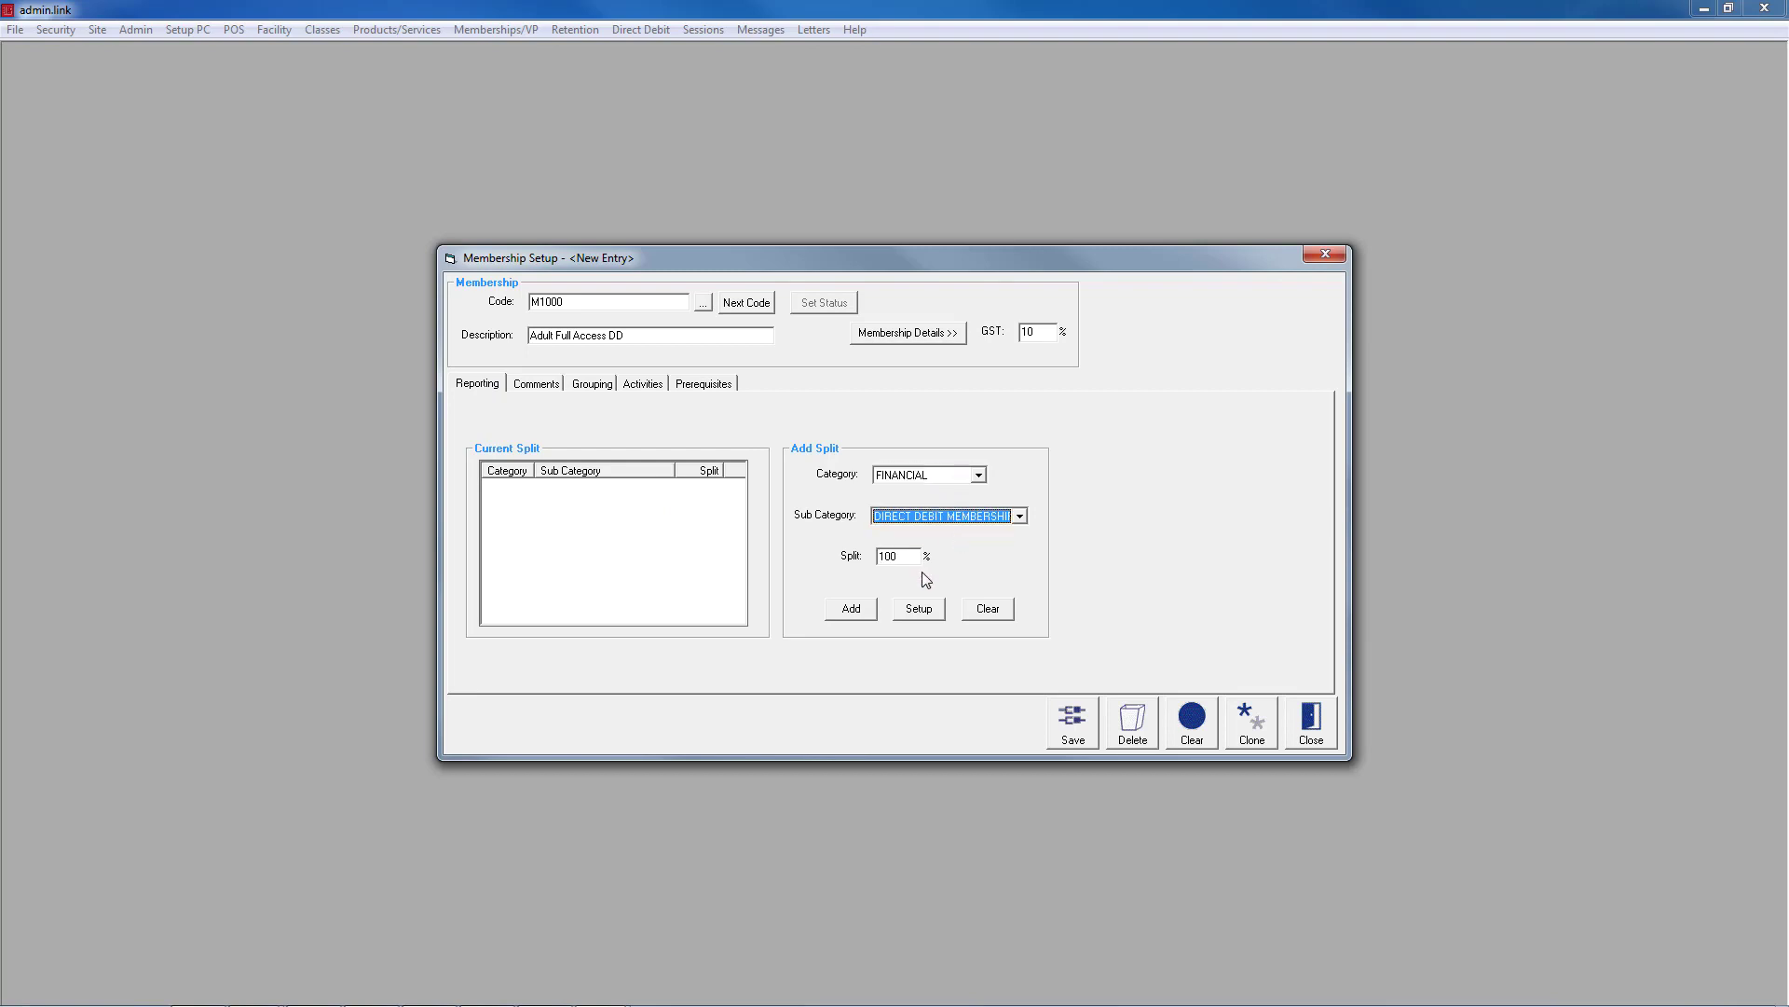
left_click(852, 611)
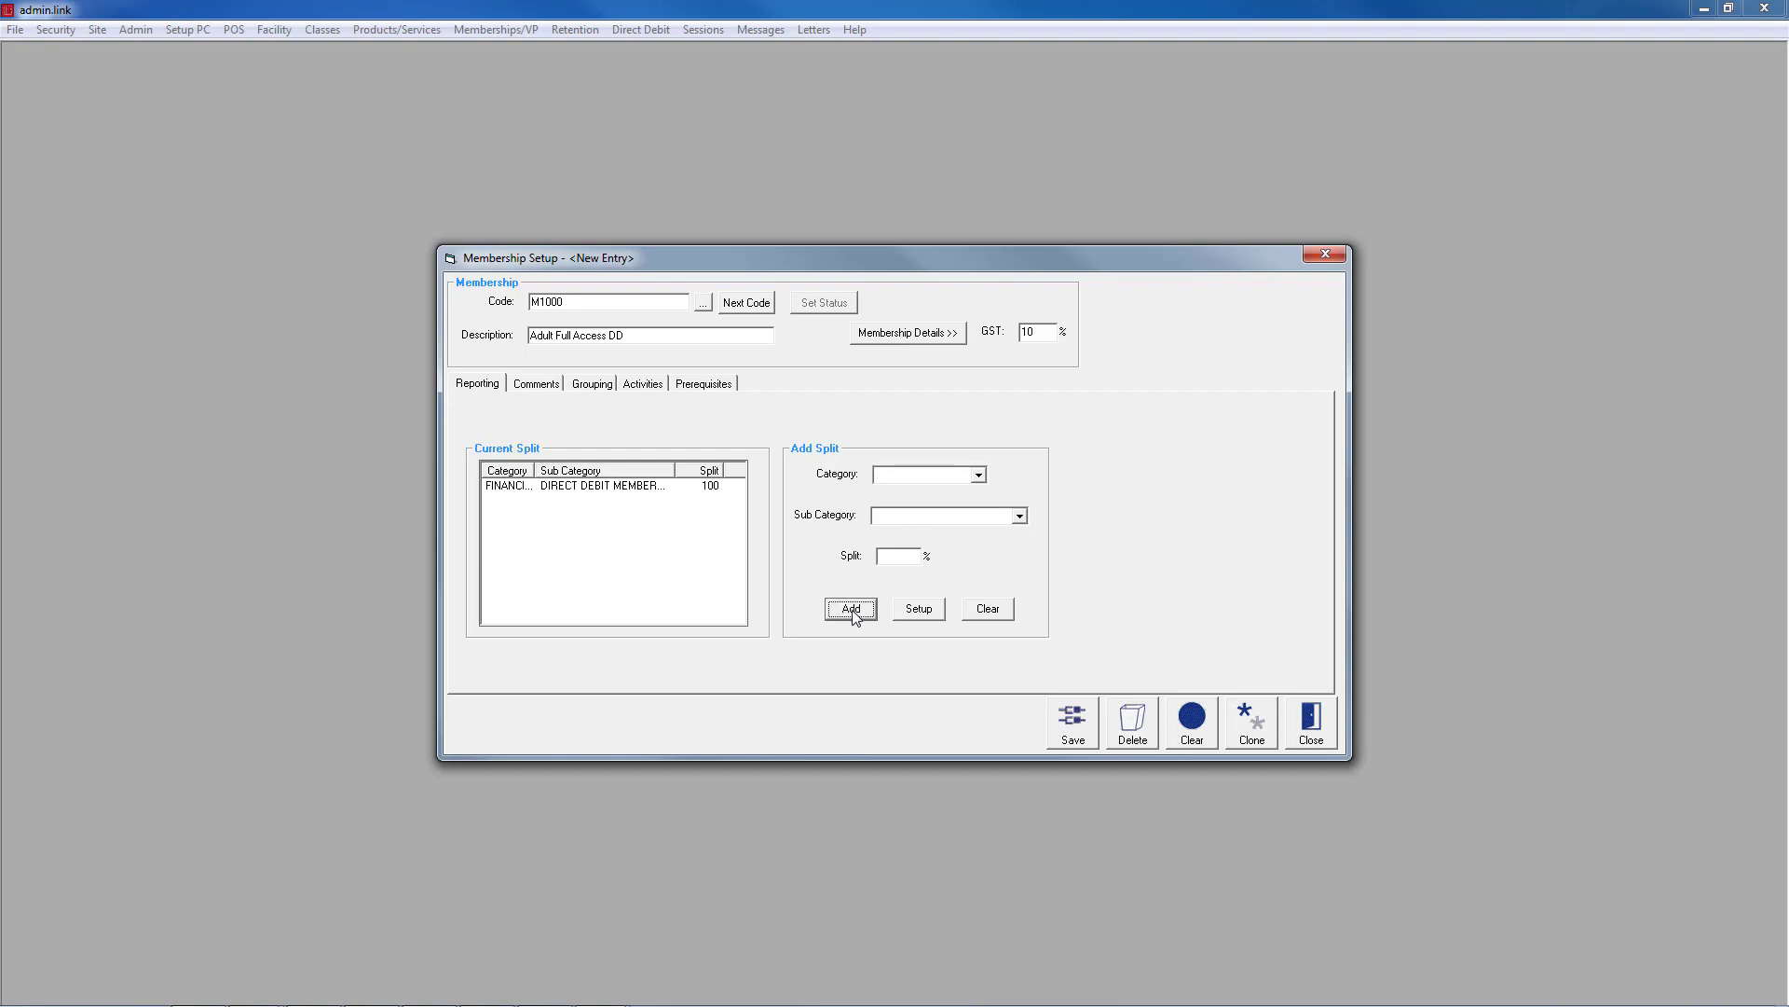
Add the membership type to the DD MEMBERSHIPS group.
left_click(577, 389)
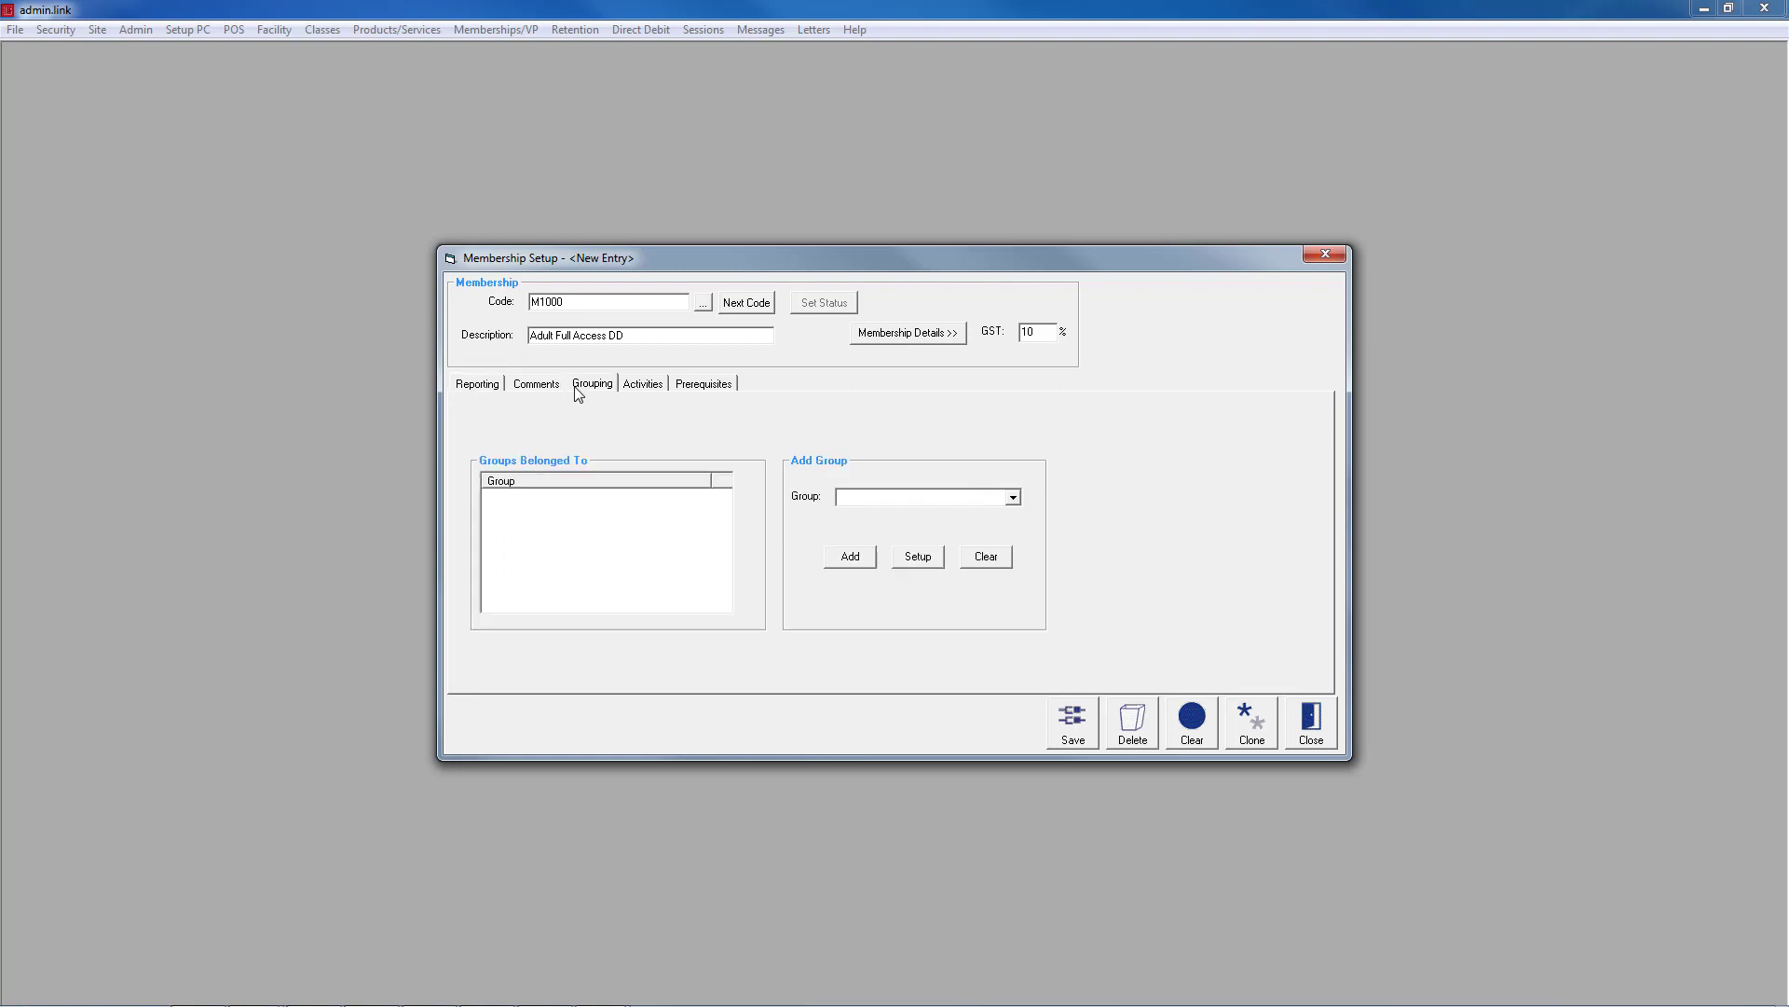
left_click(1013, 498)
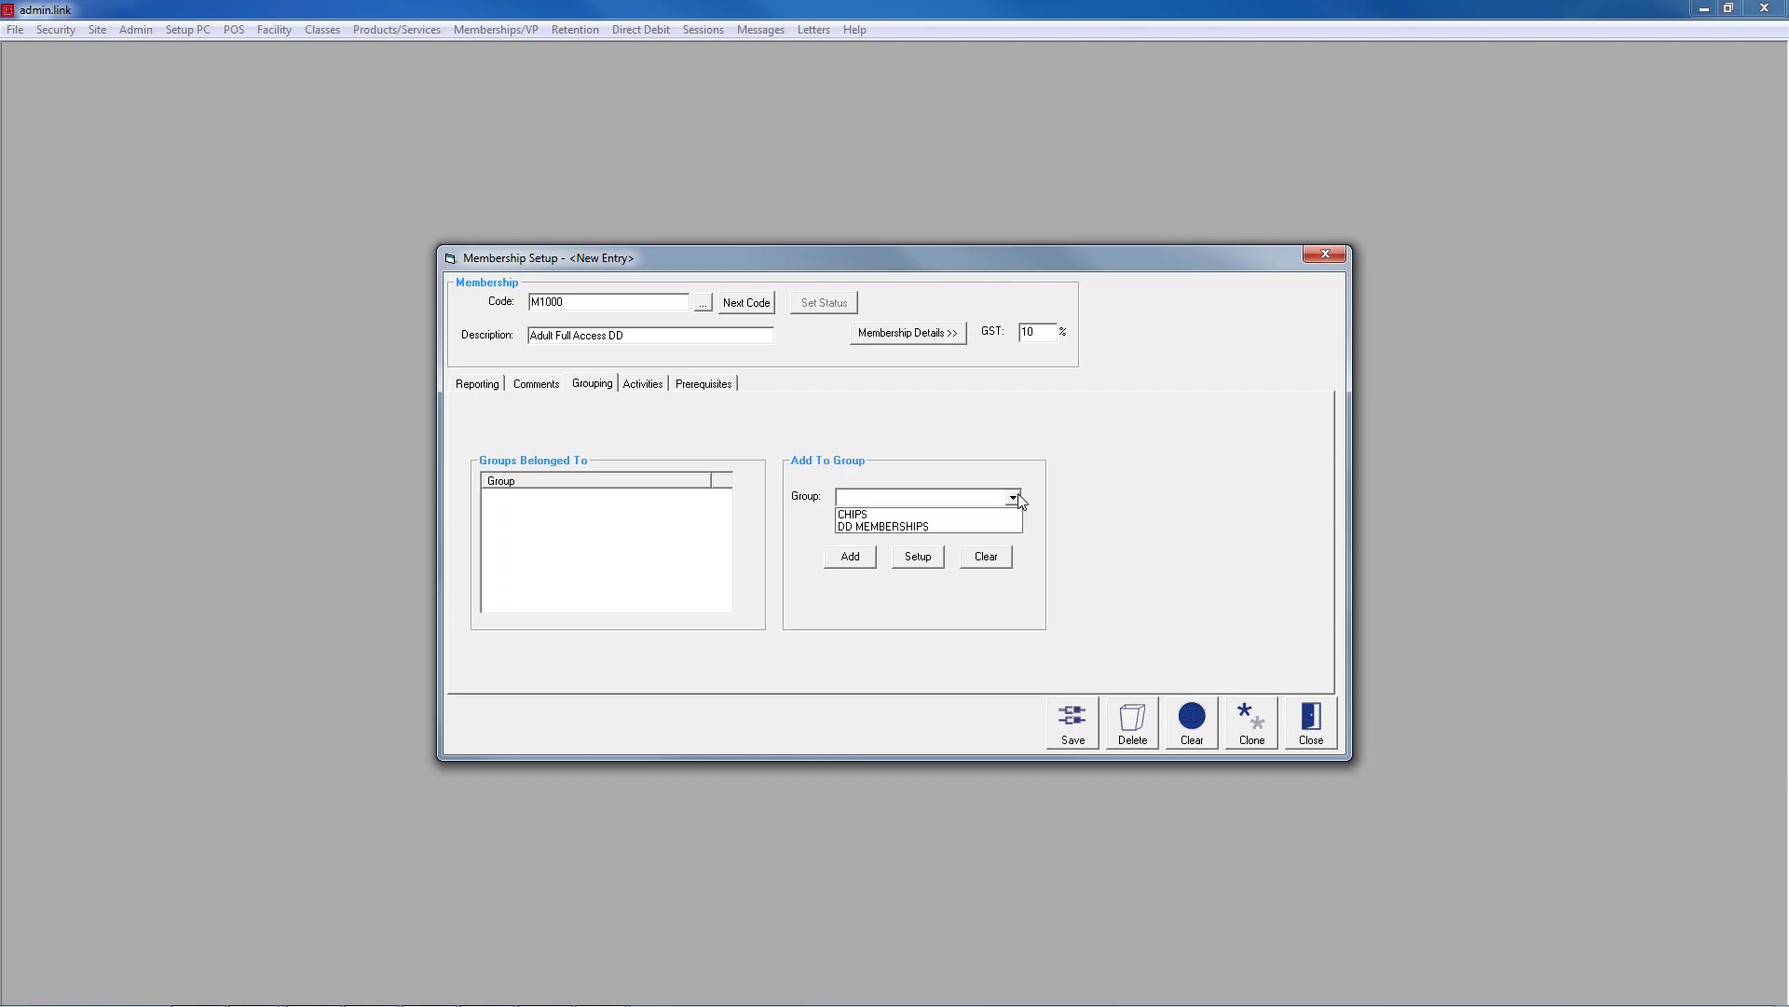
left_click(918, 528)
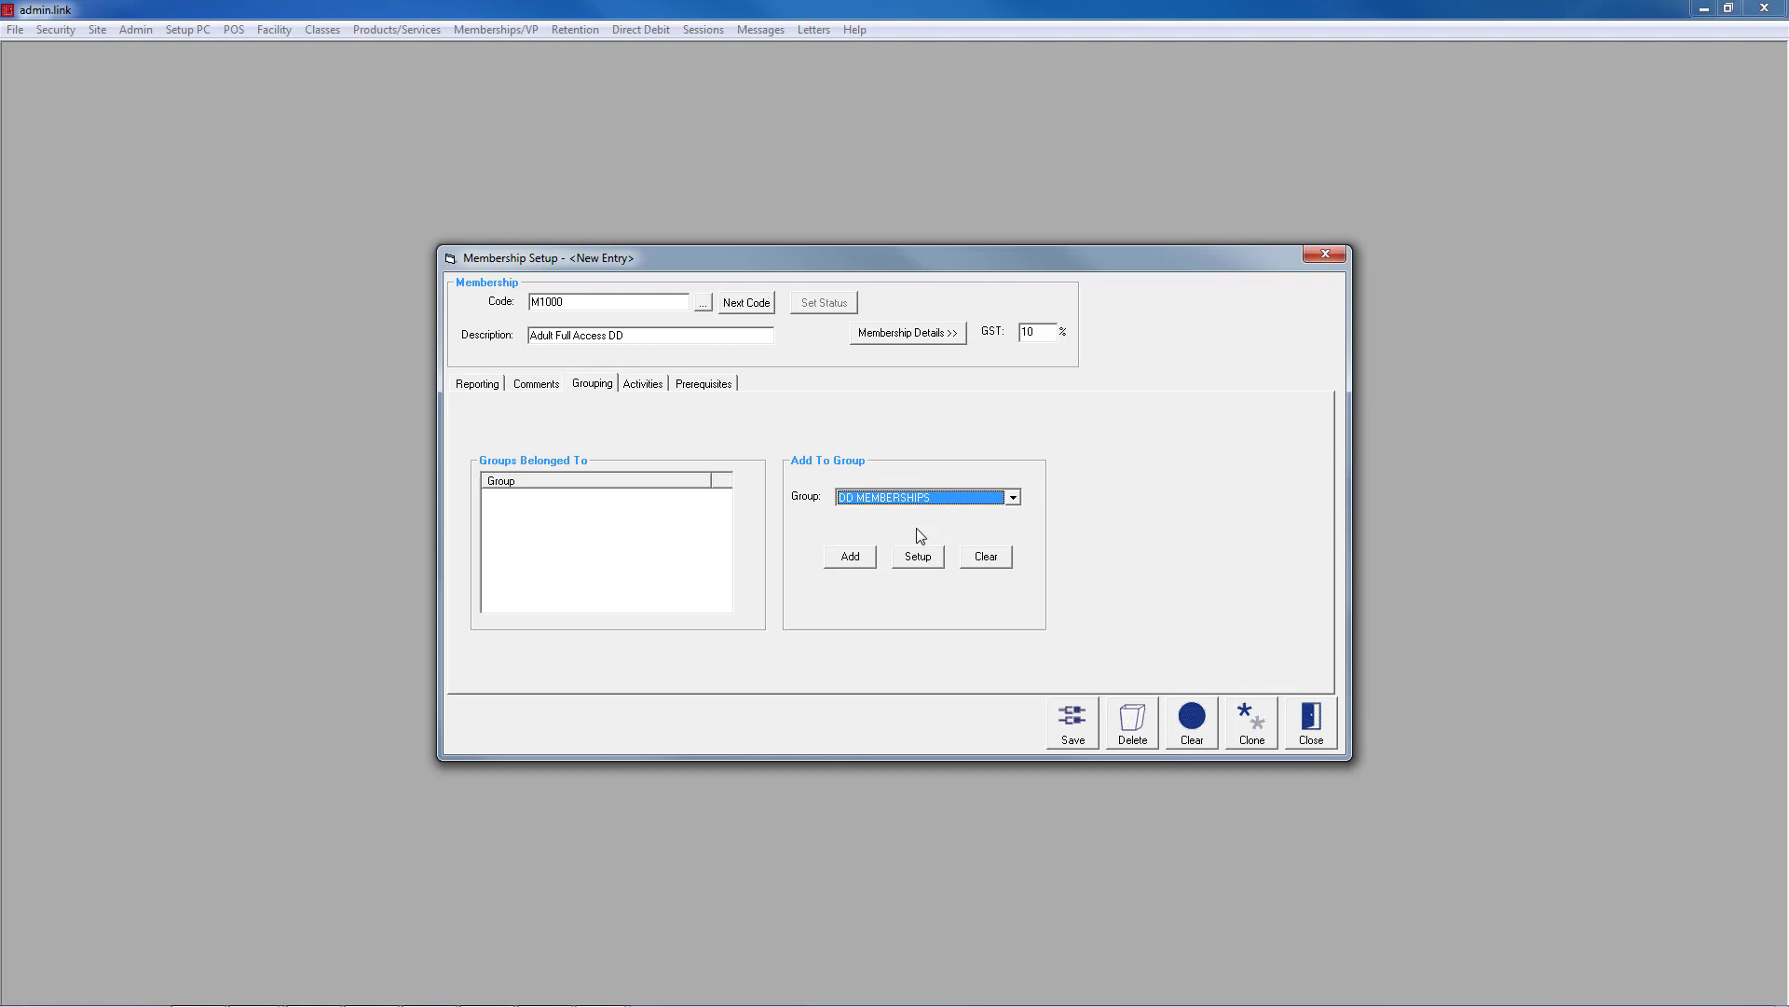
left_click(849, 557)
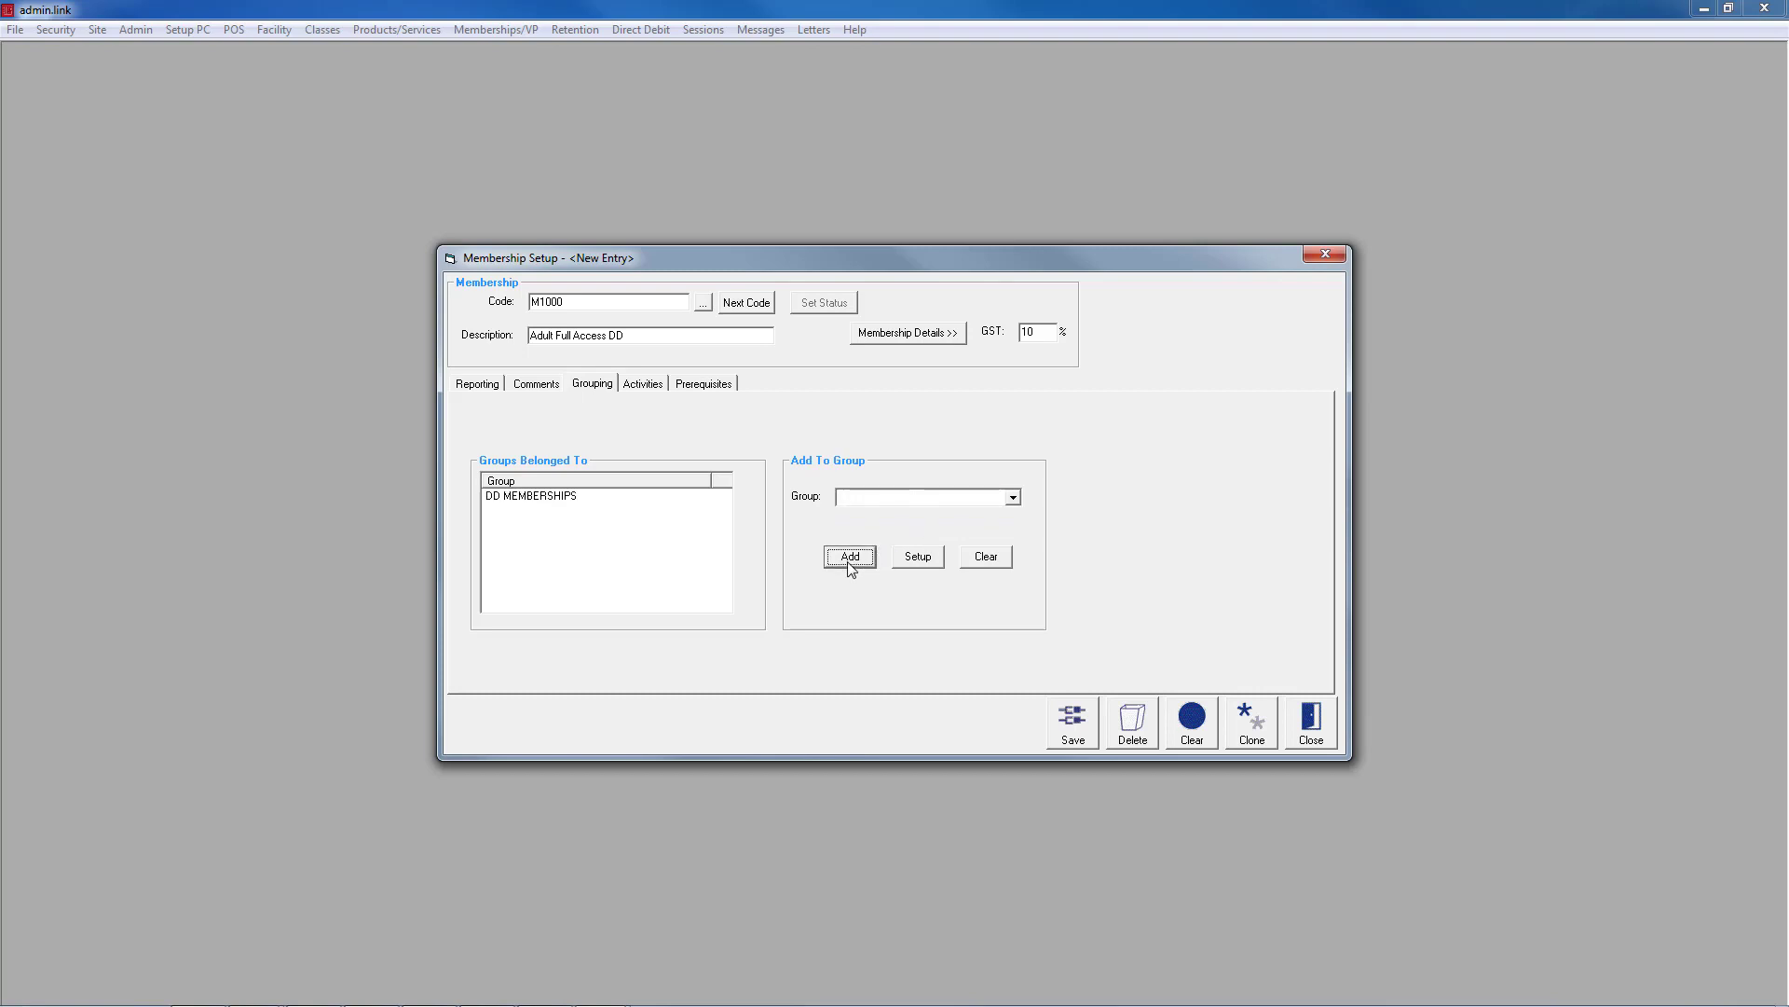
Add the Gym activity and one further activity to the membership type's available activities.
left_click(643, 384)
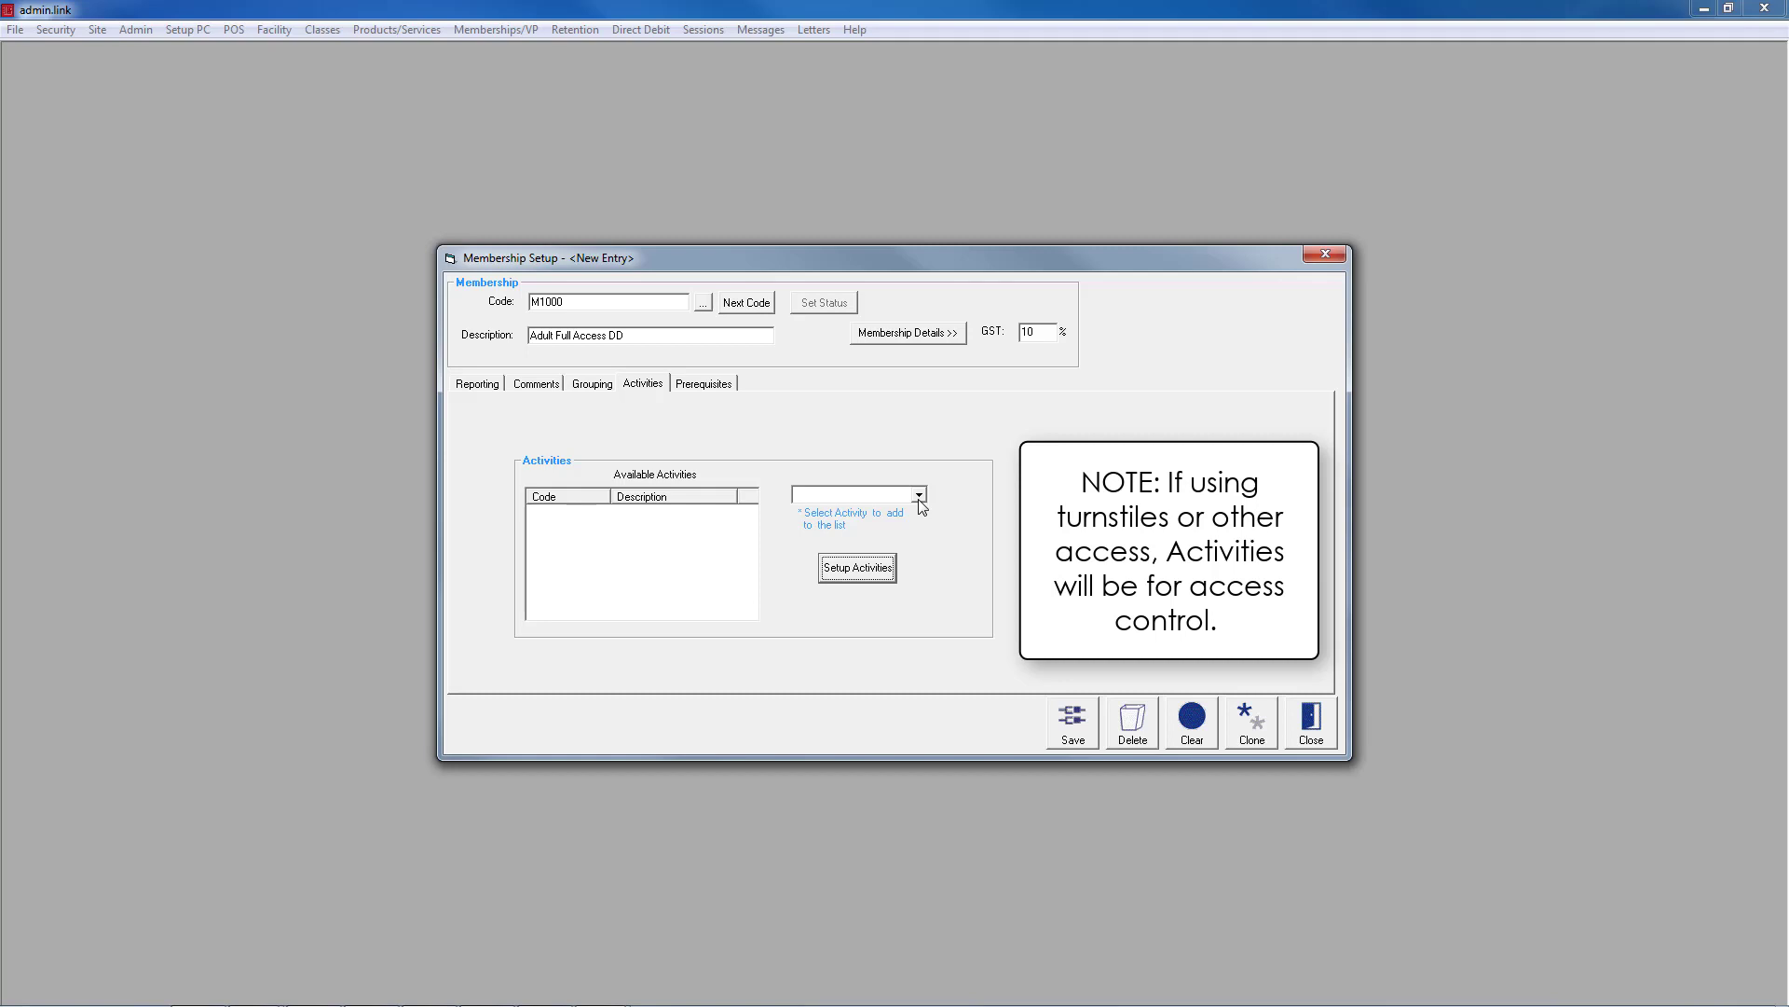
left_click(919, 495)
left_click(887, 509)
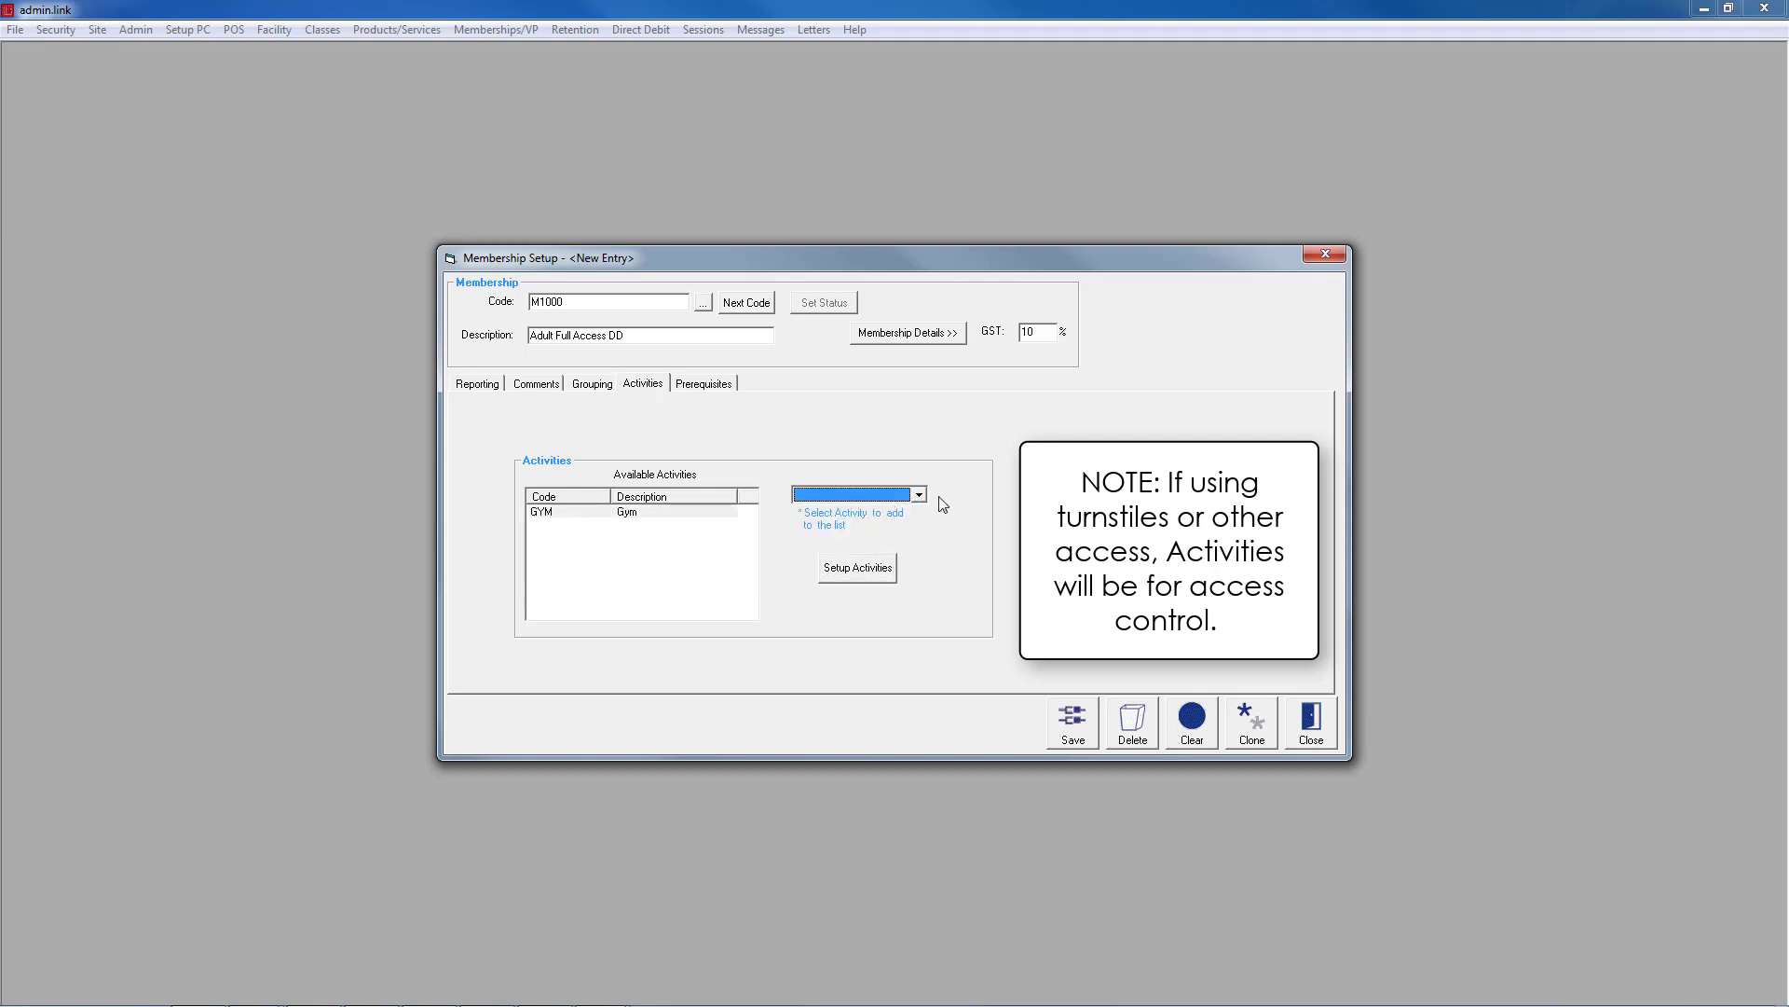
left_click(919, 495)
left_click(864, 519)
left_click(707, 387)
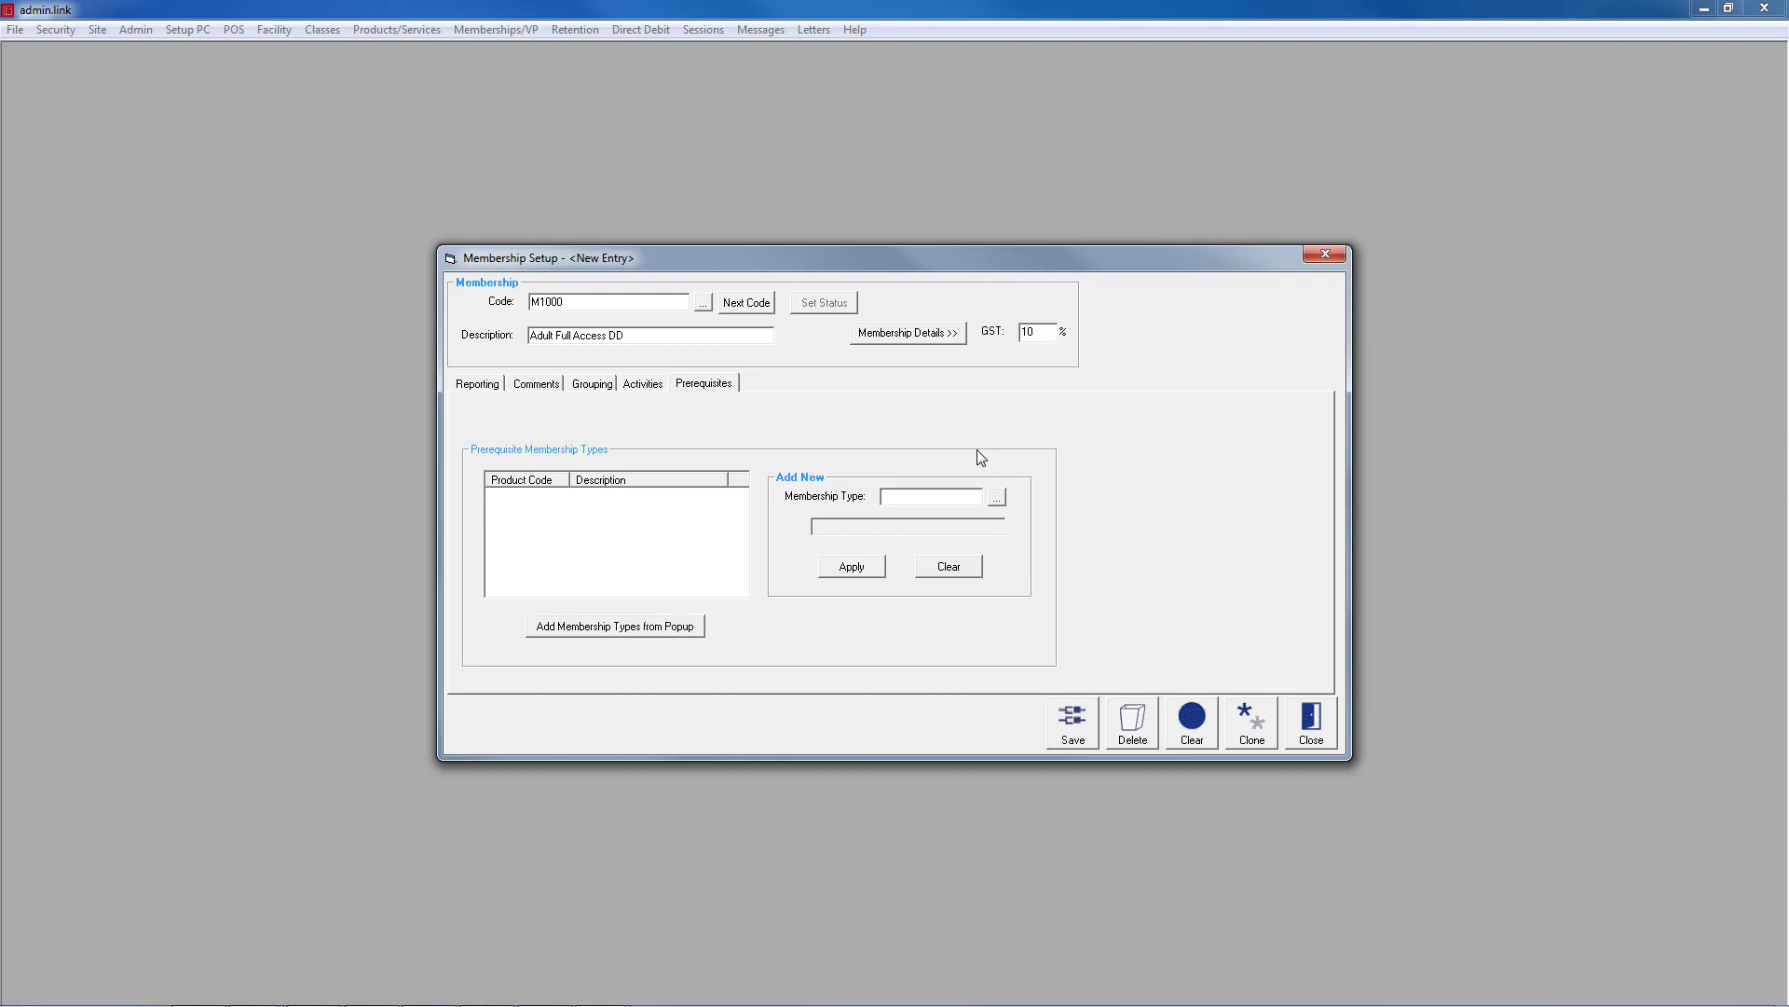
left_click(998, 499)
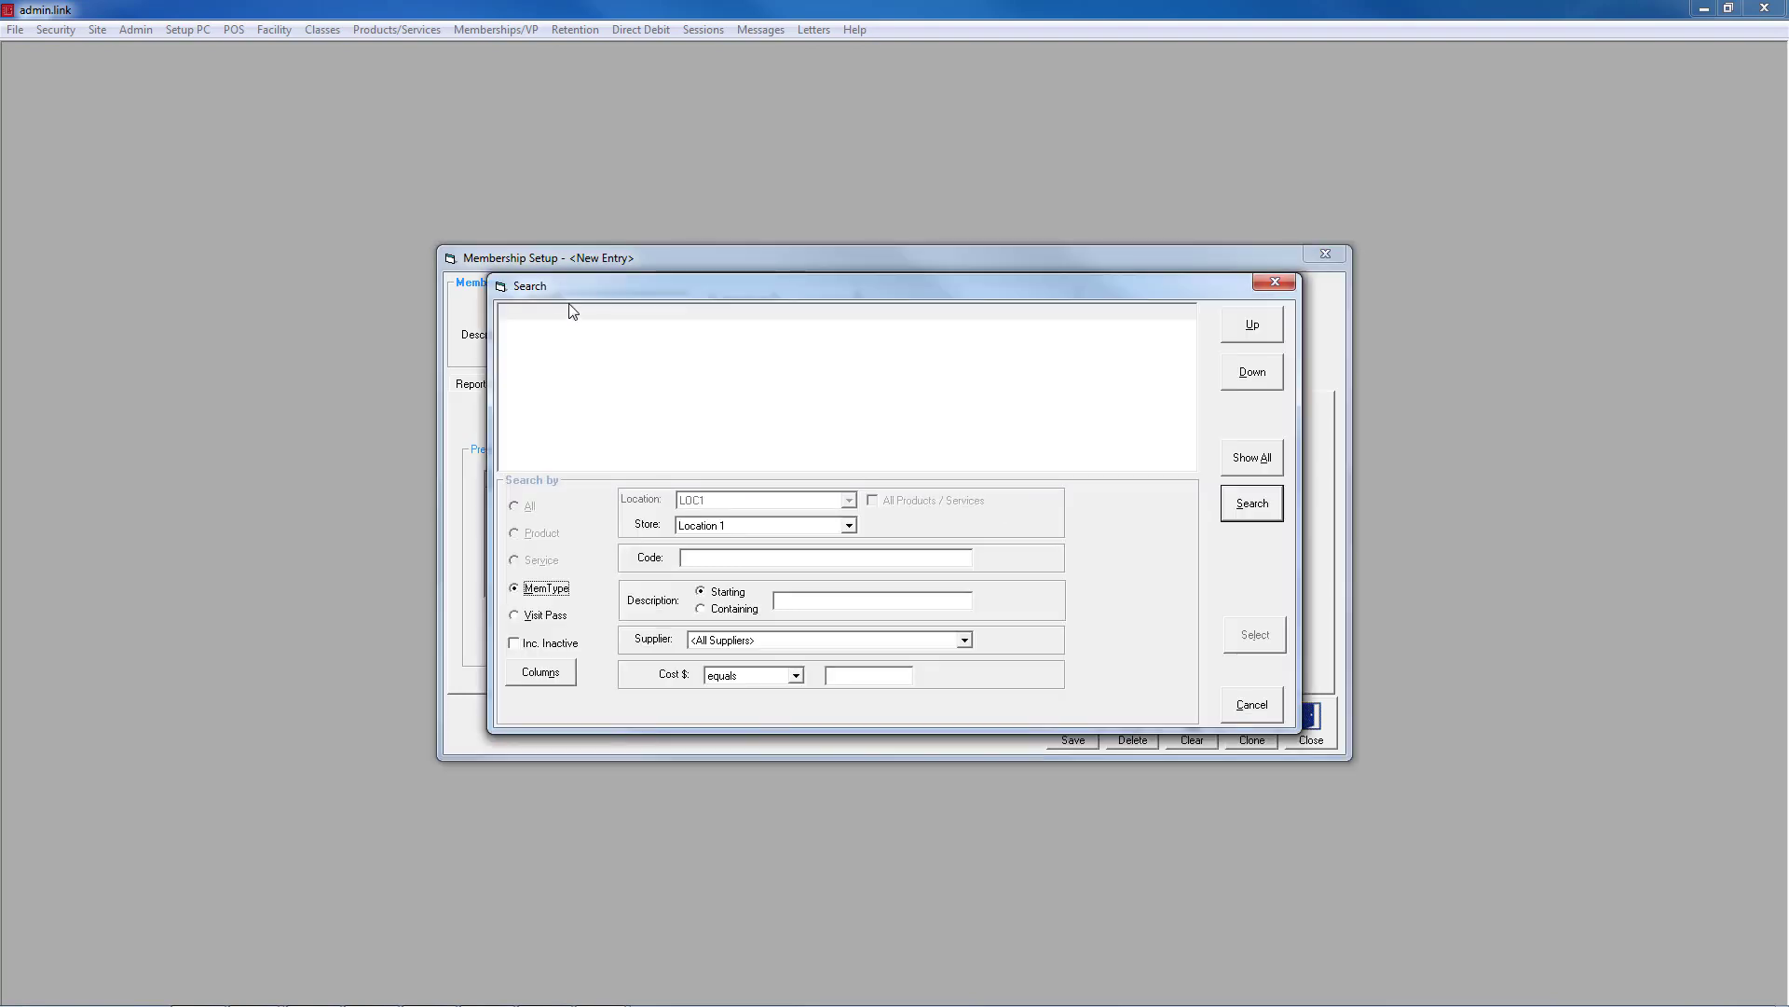
left_click(1260, 708)
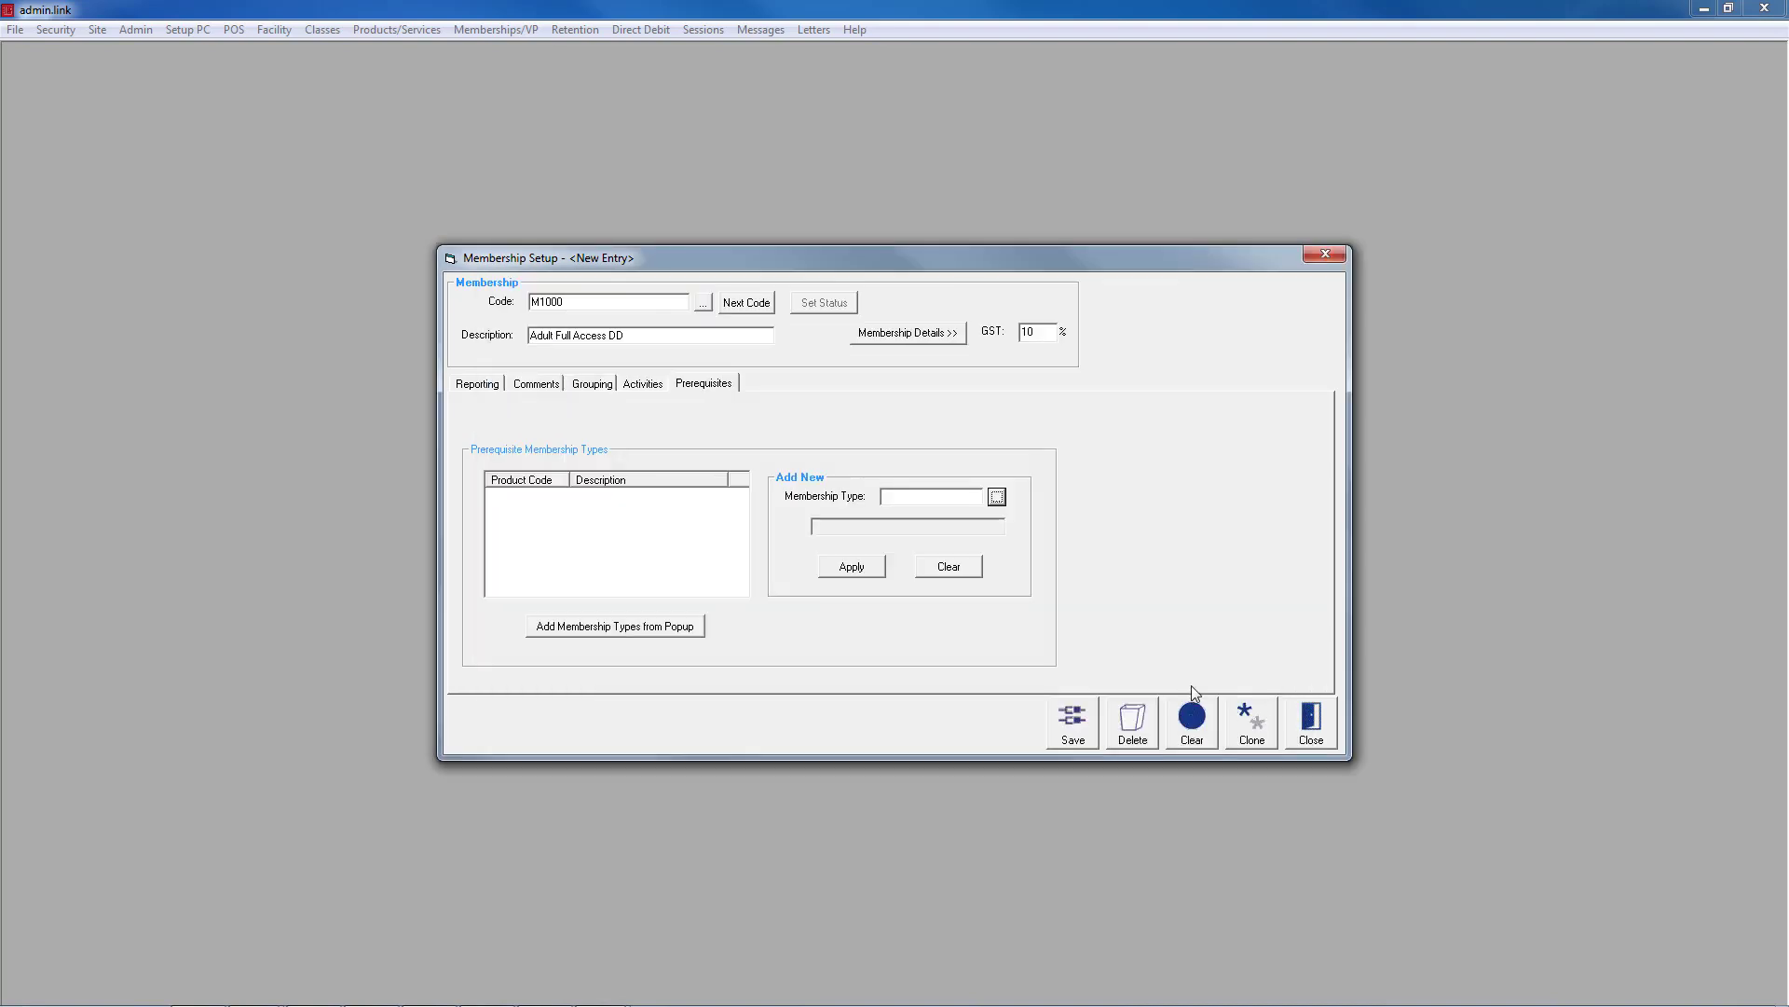
left_click(557, 629)
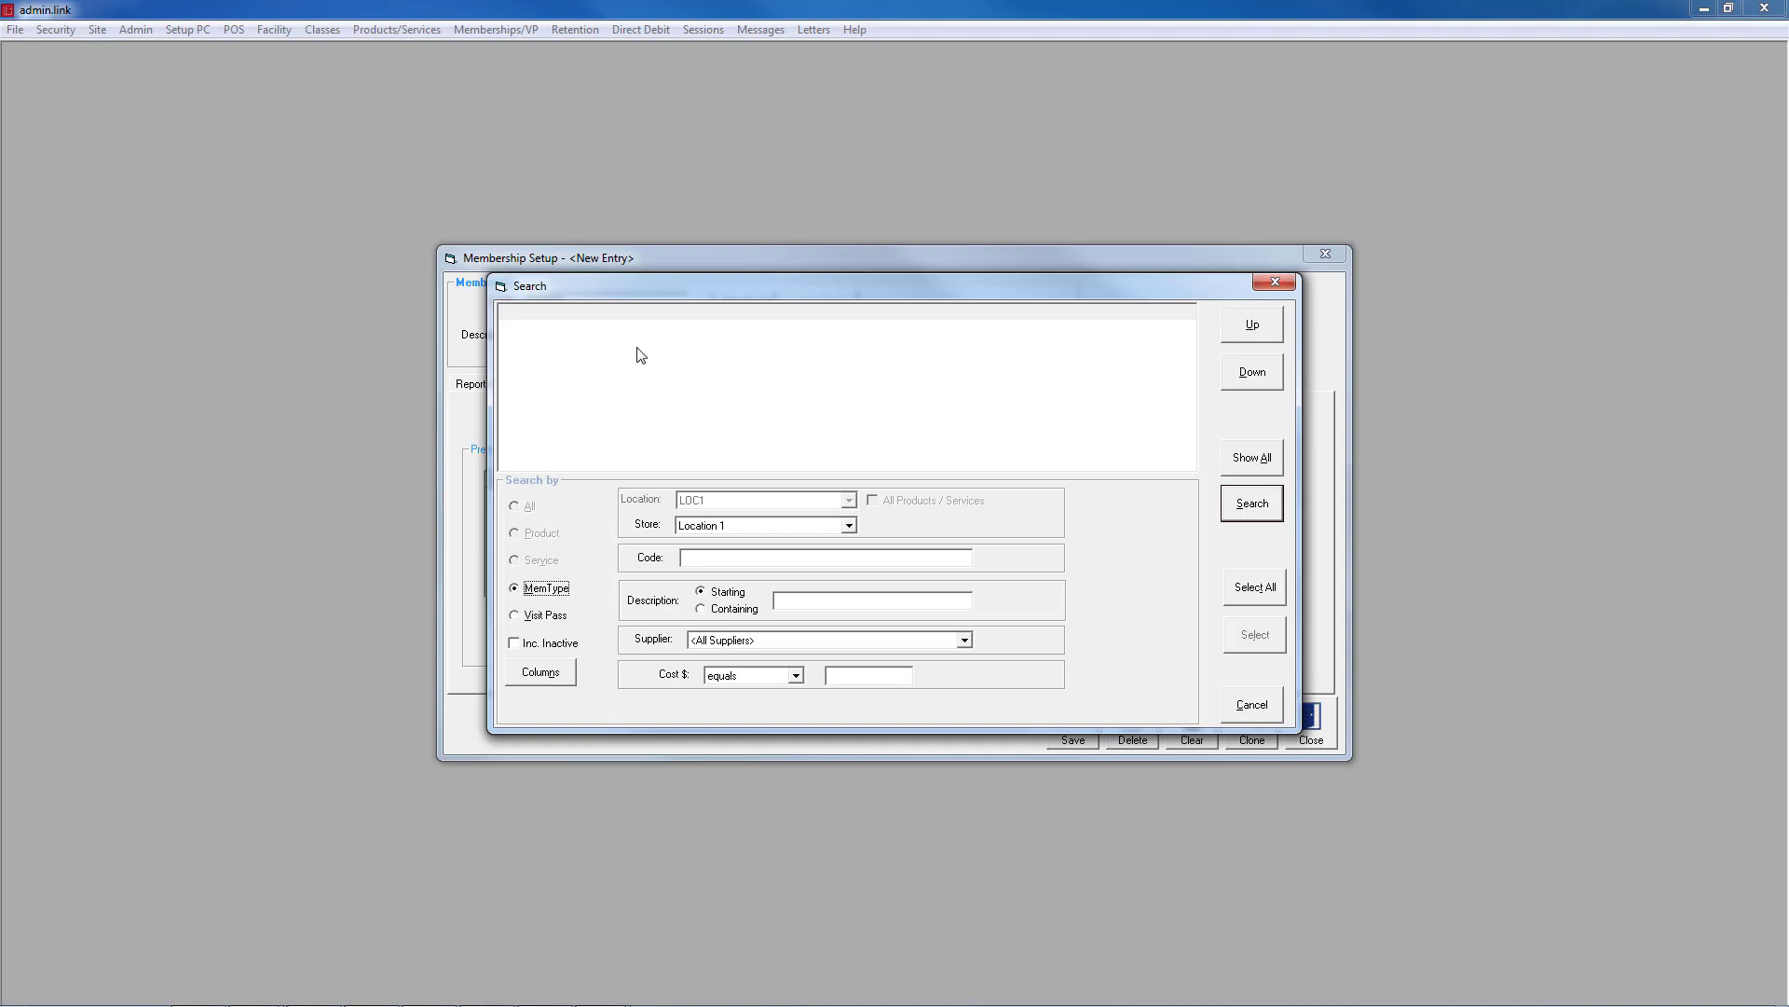
left_click(1264, 718)
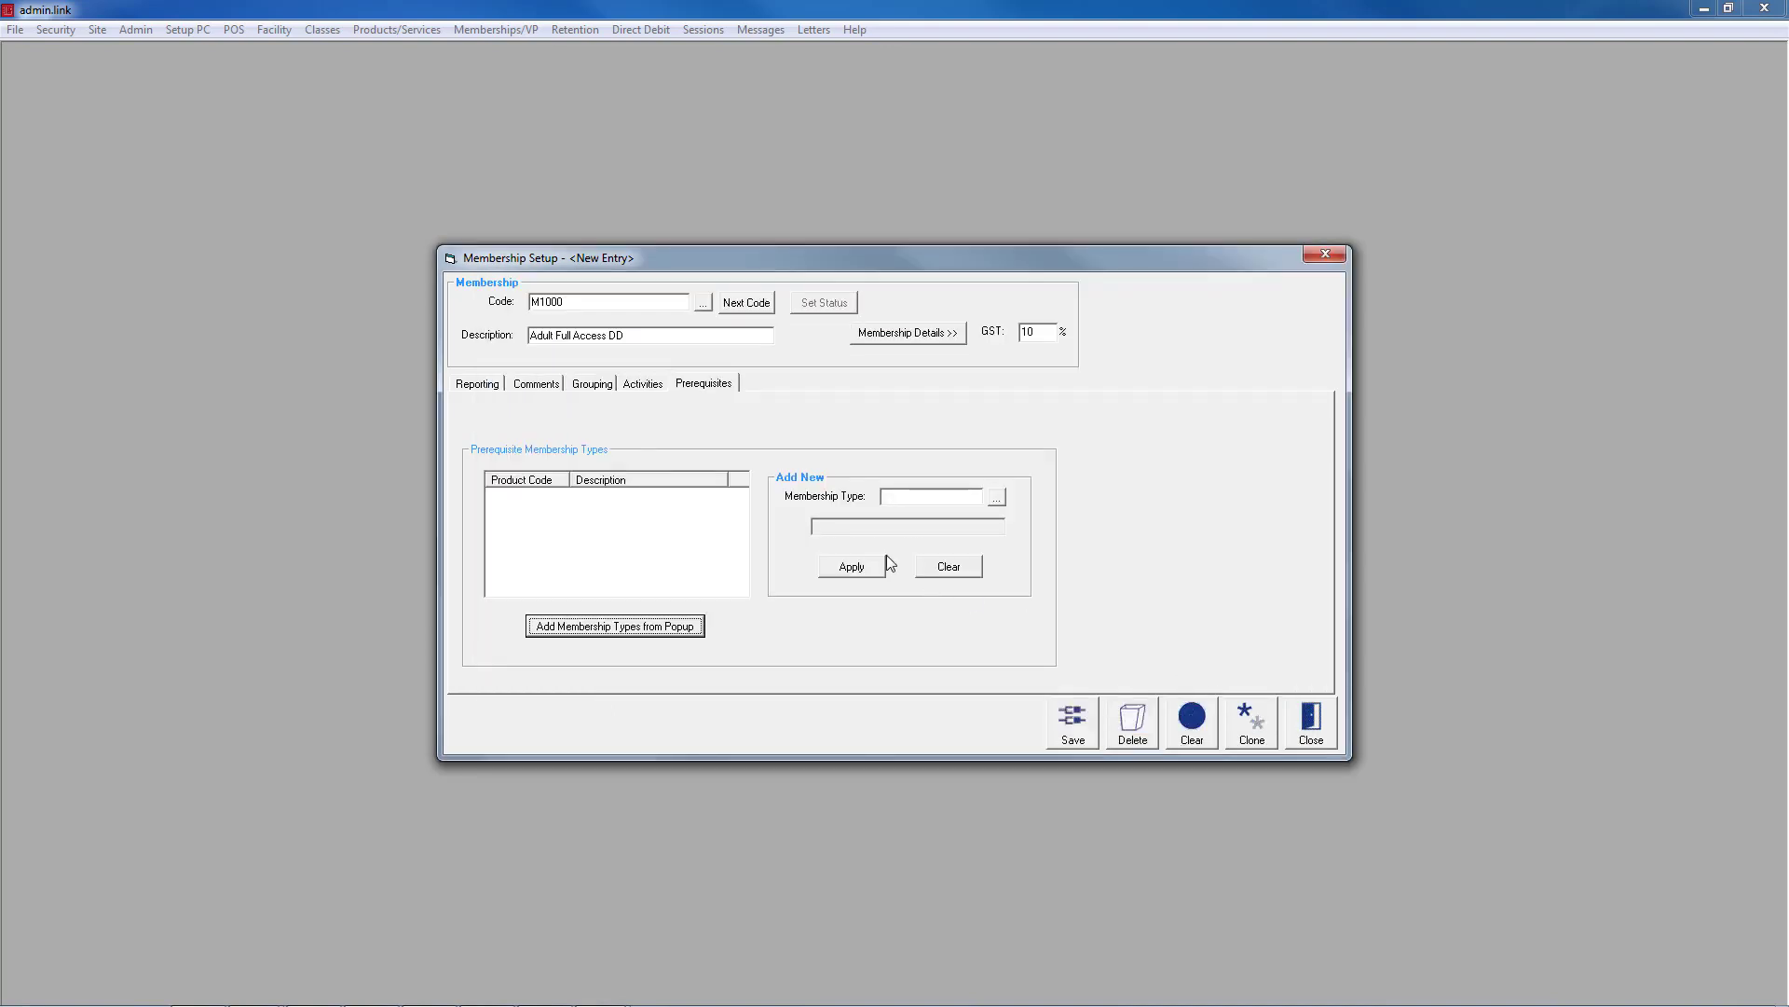
Save the new membership type and reopen M1000 Adult Full Access DD through the membership search.
left_click(1072, 724)
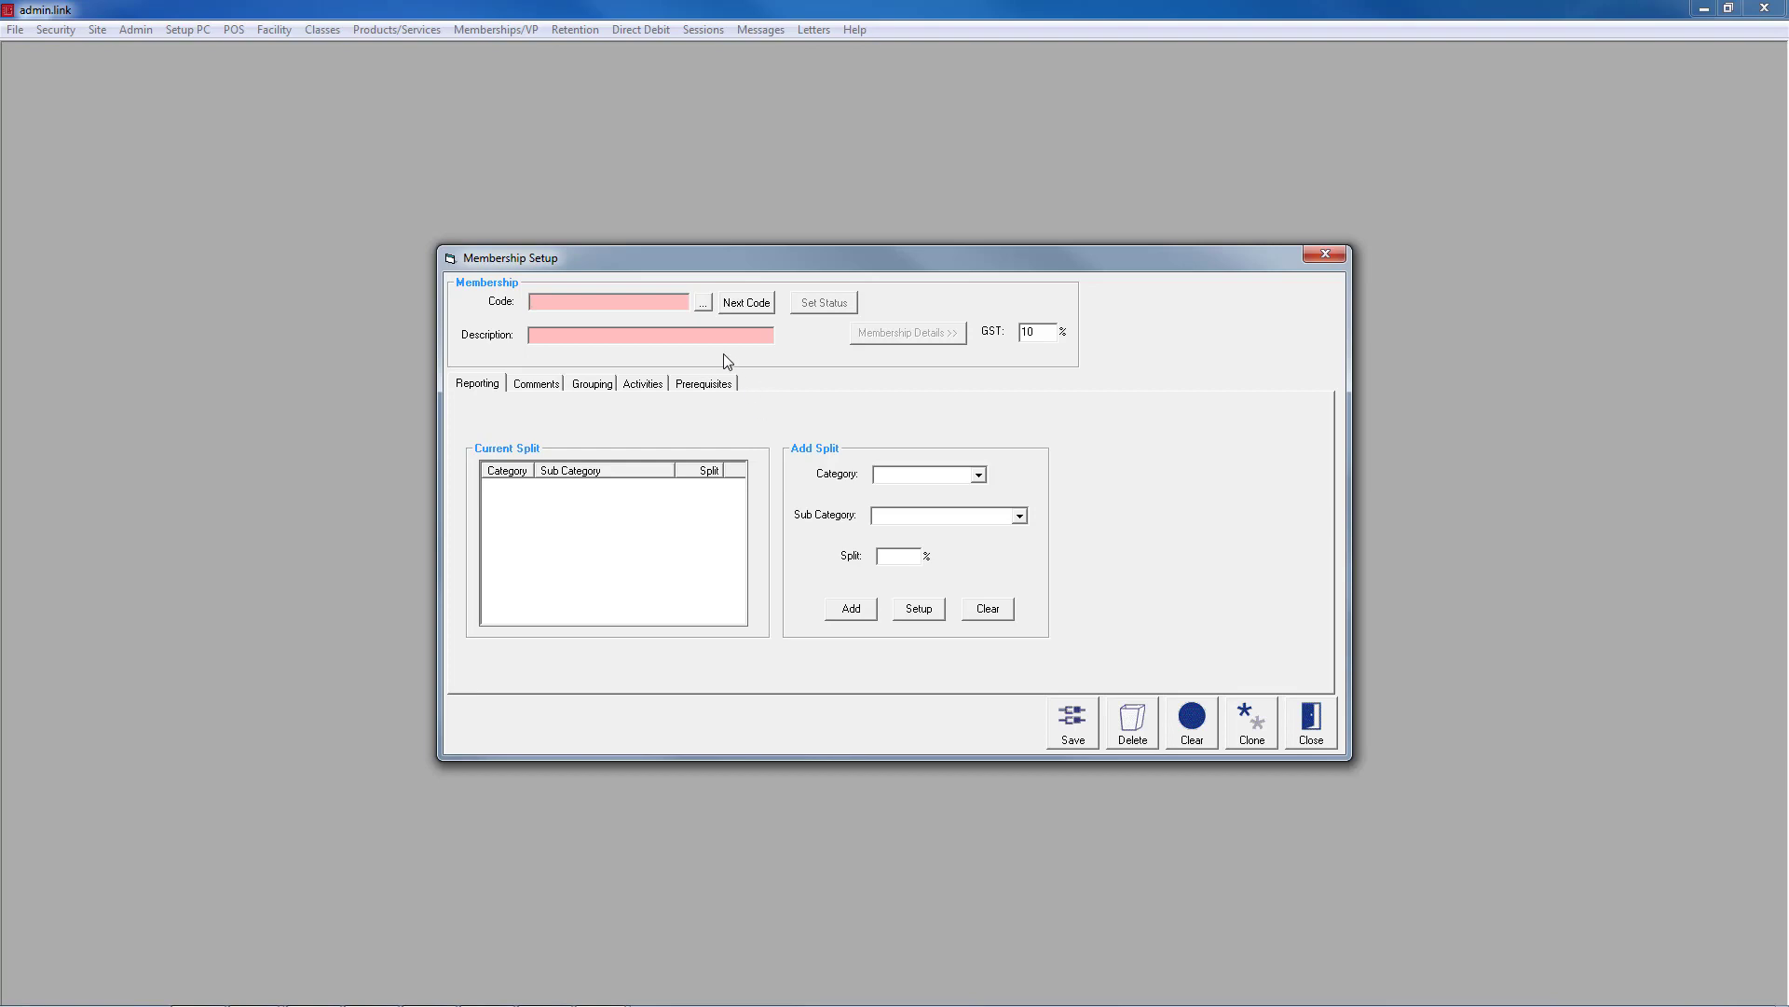
left_click(699, 305)
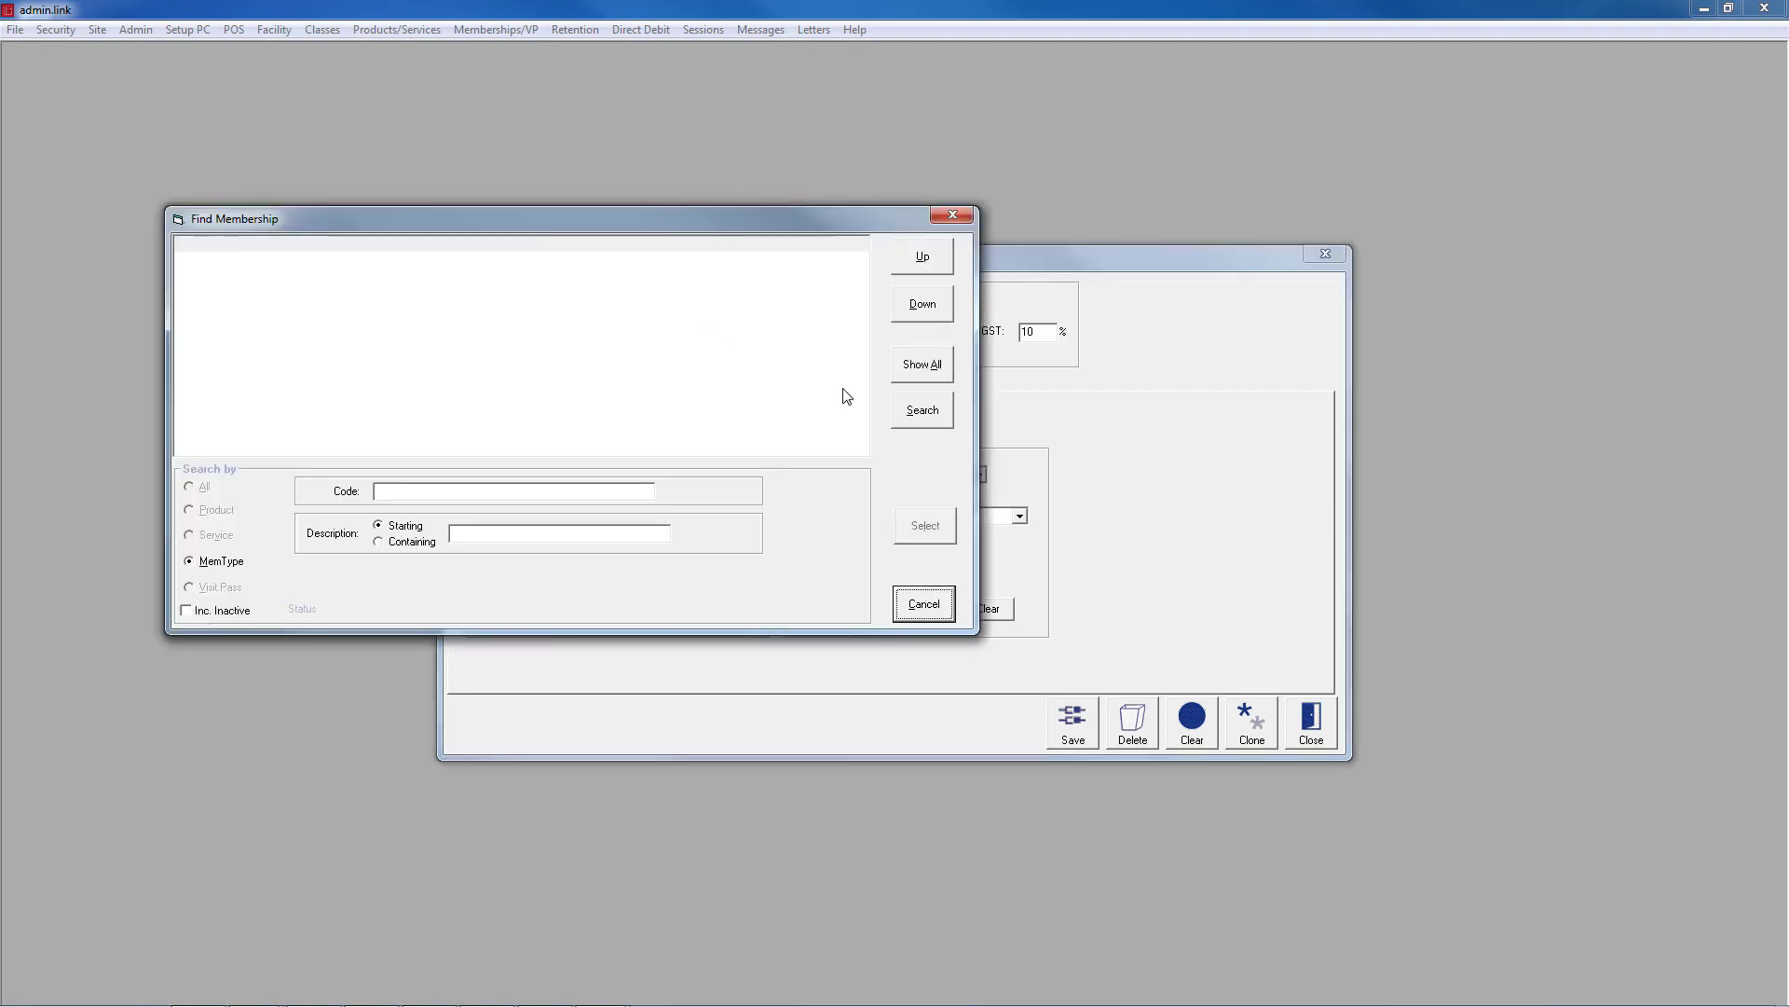
left_click(906, 421)
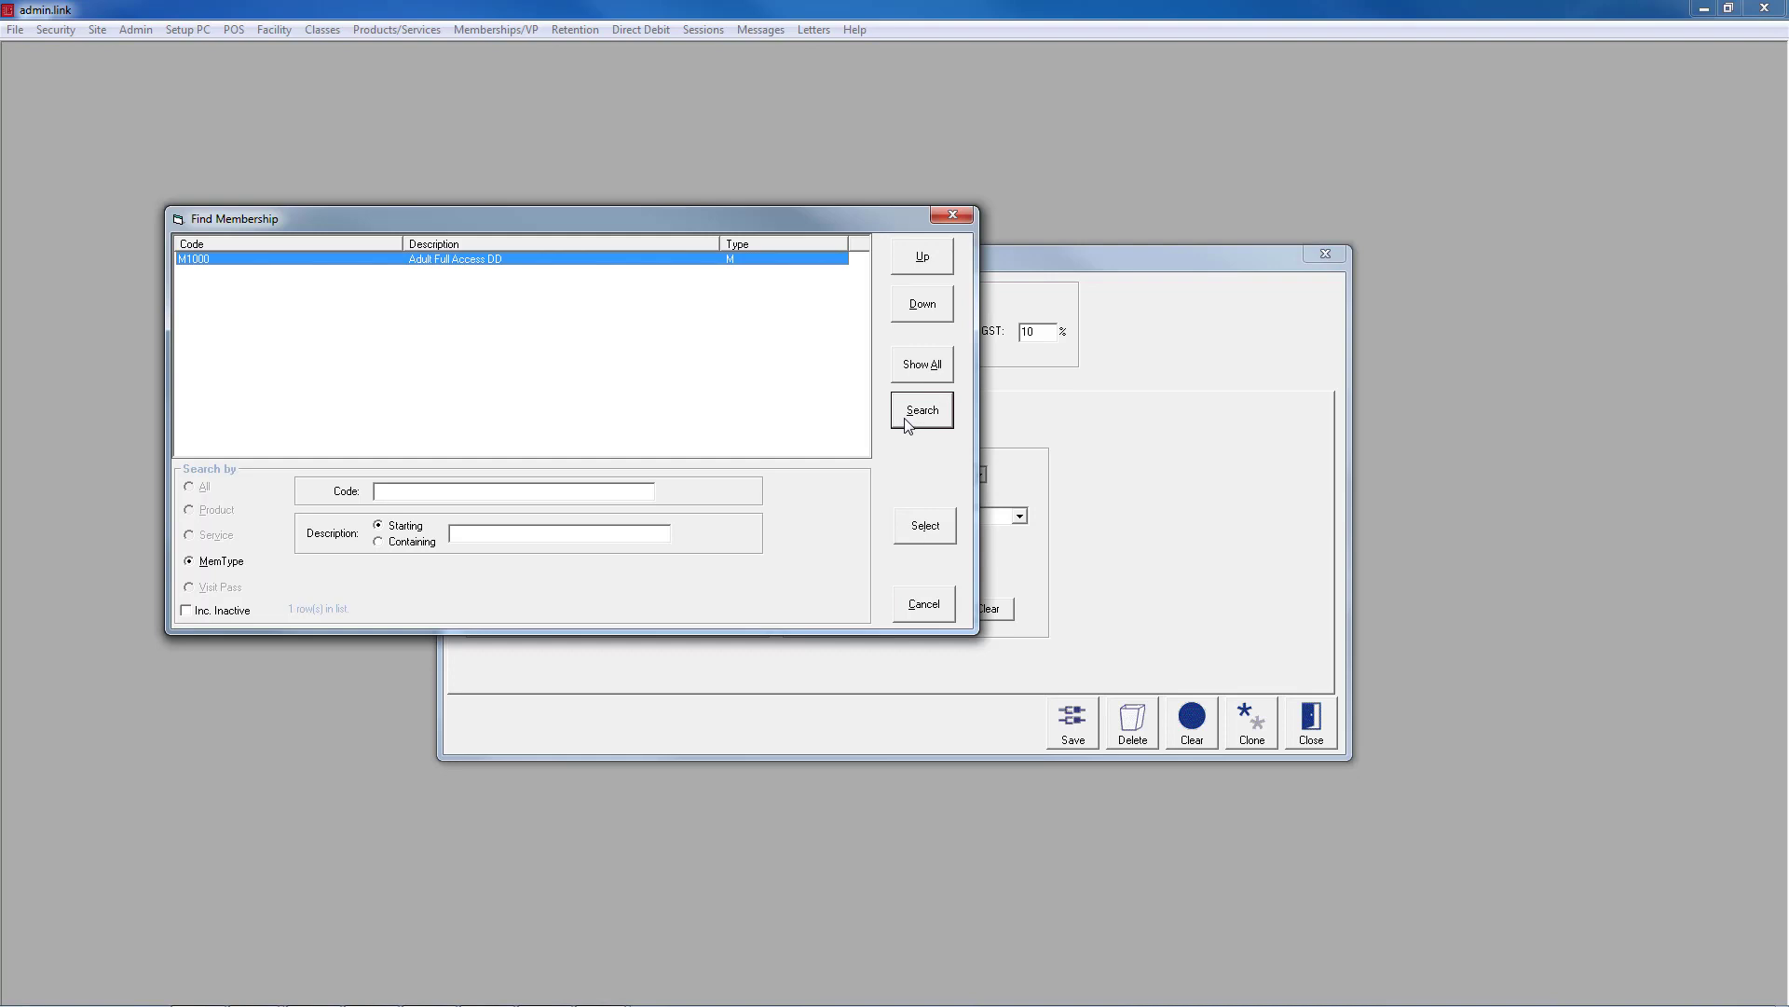
double_click(423, 261)
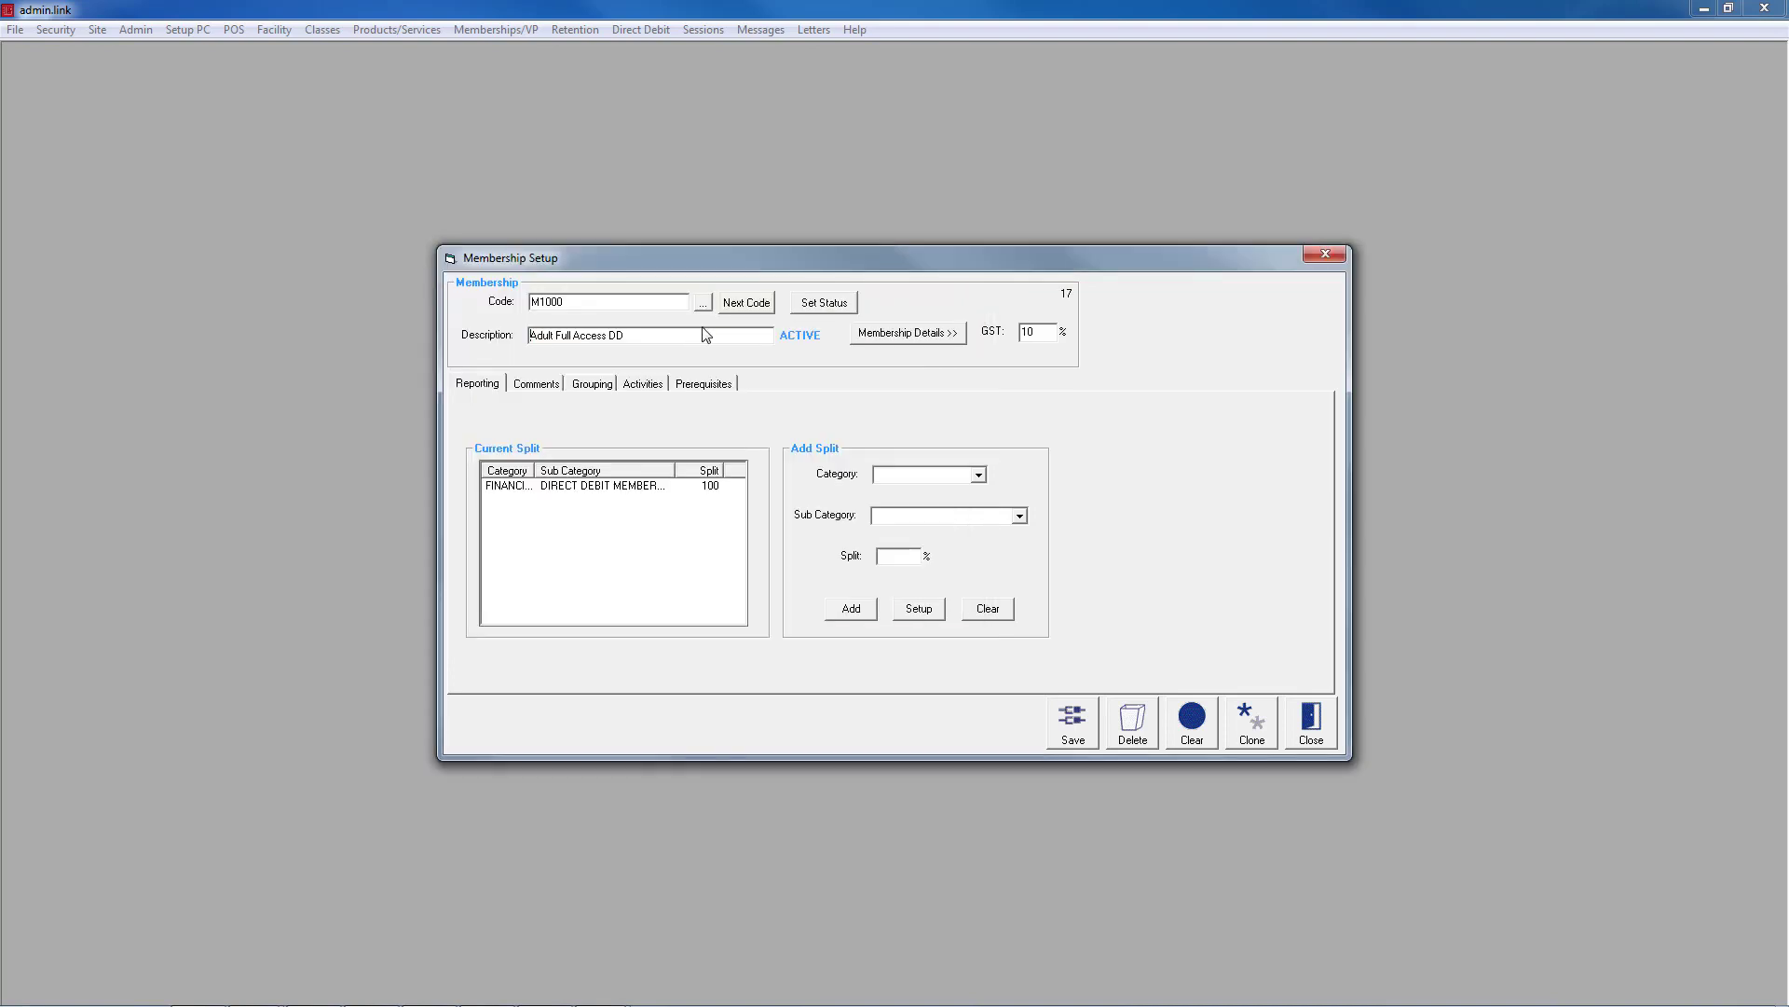
Set the status of membership type M1000 to inactive and save it.
left_click(825, 306)
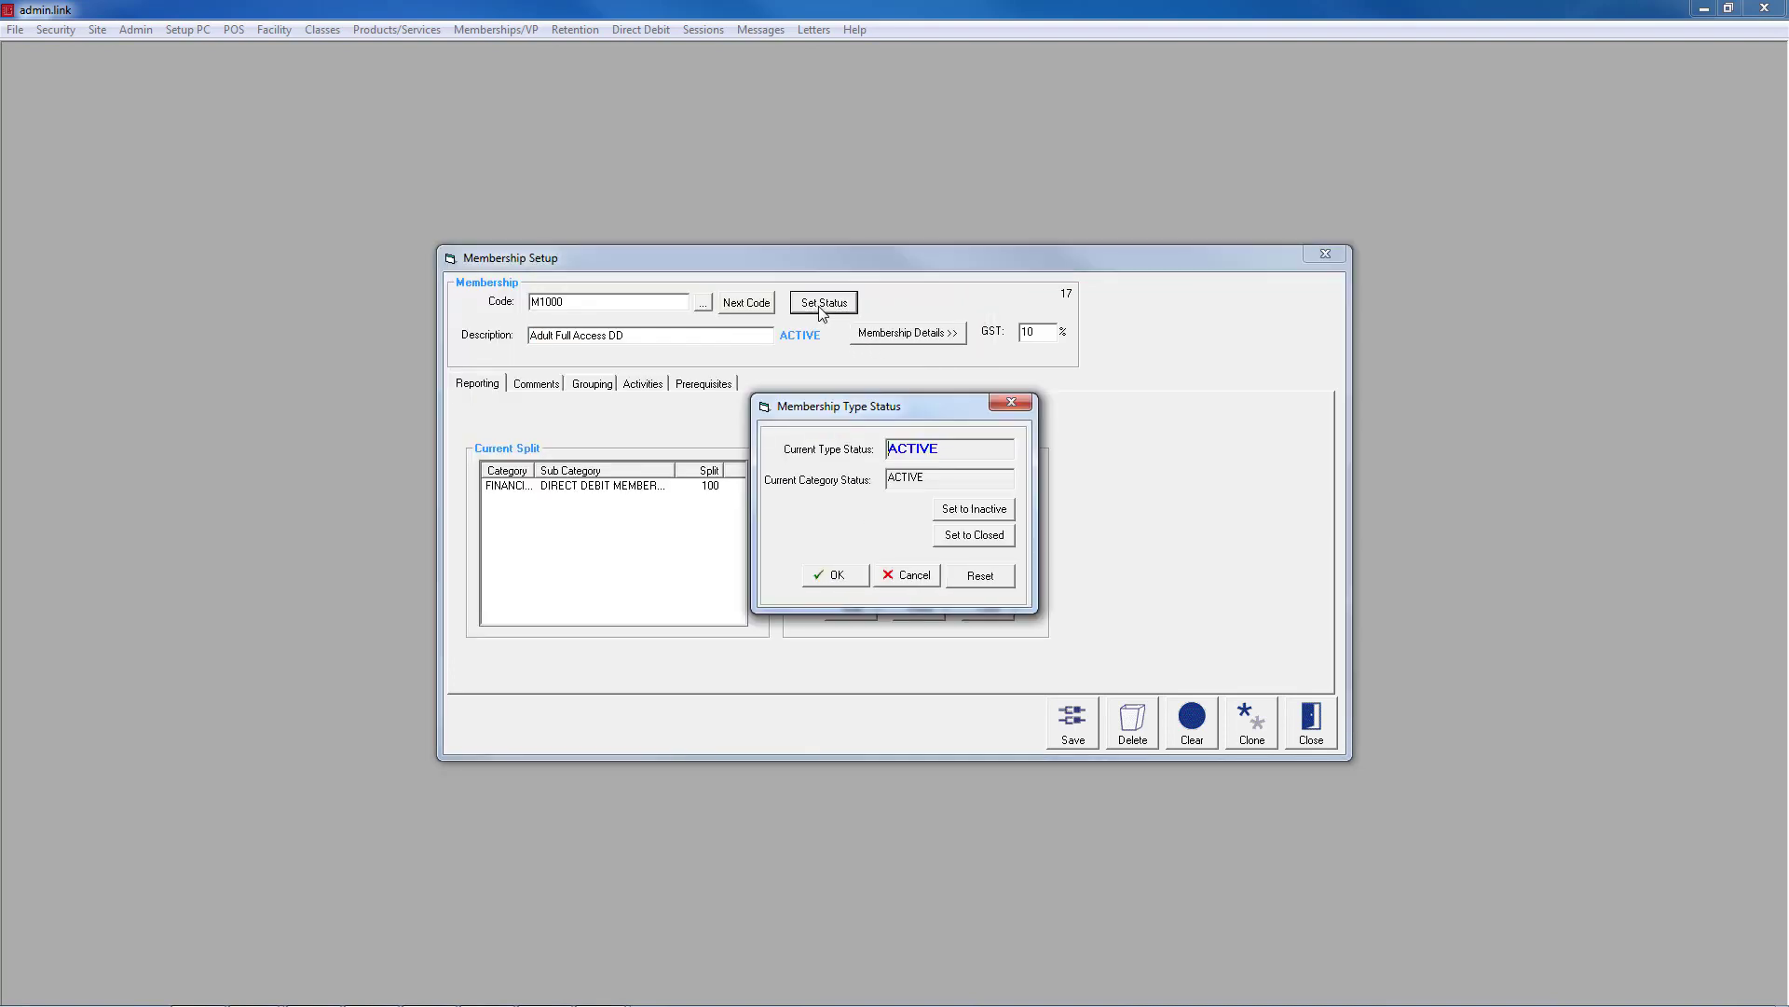
left_click(971, 510)
left_click(822, 580)
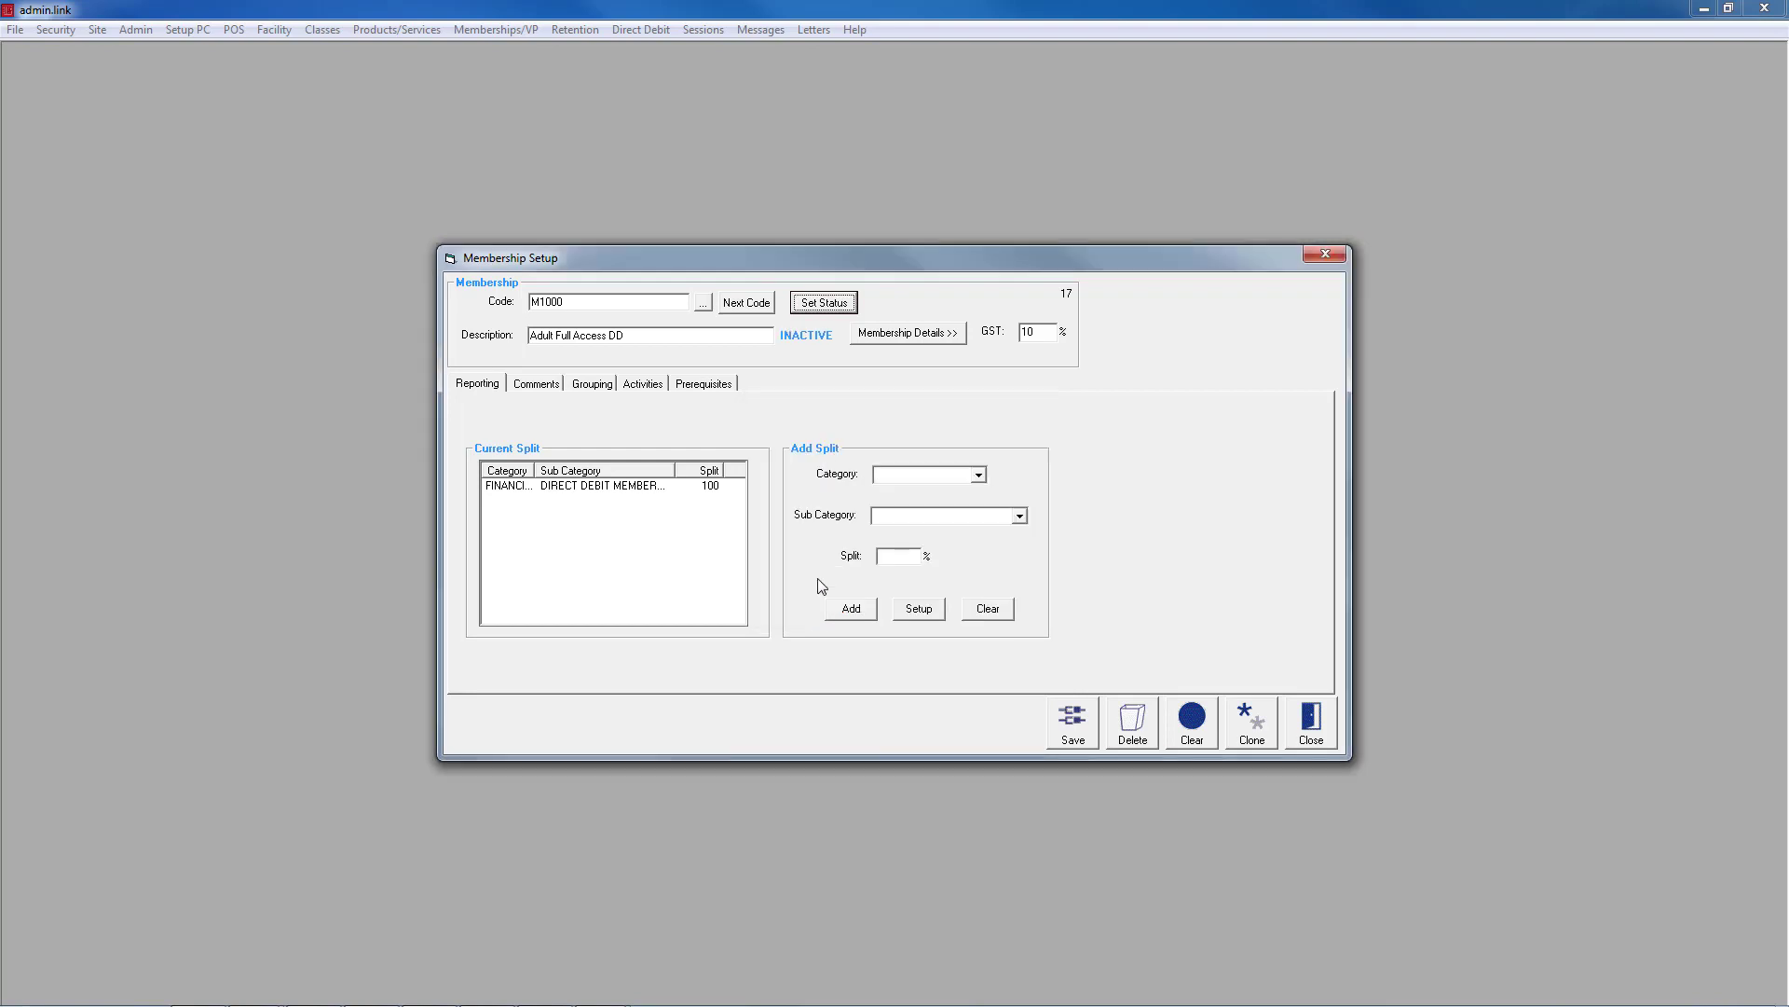
left_click(1070, 739)
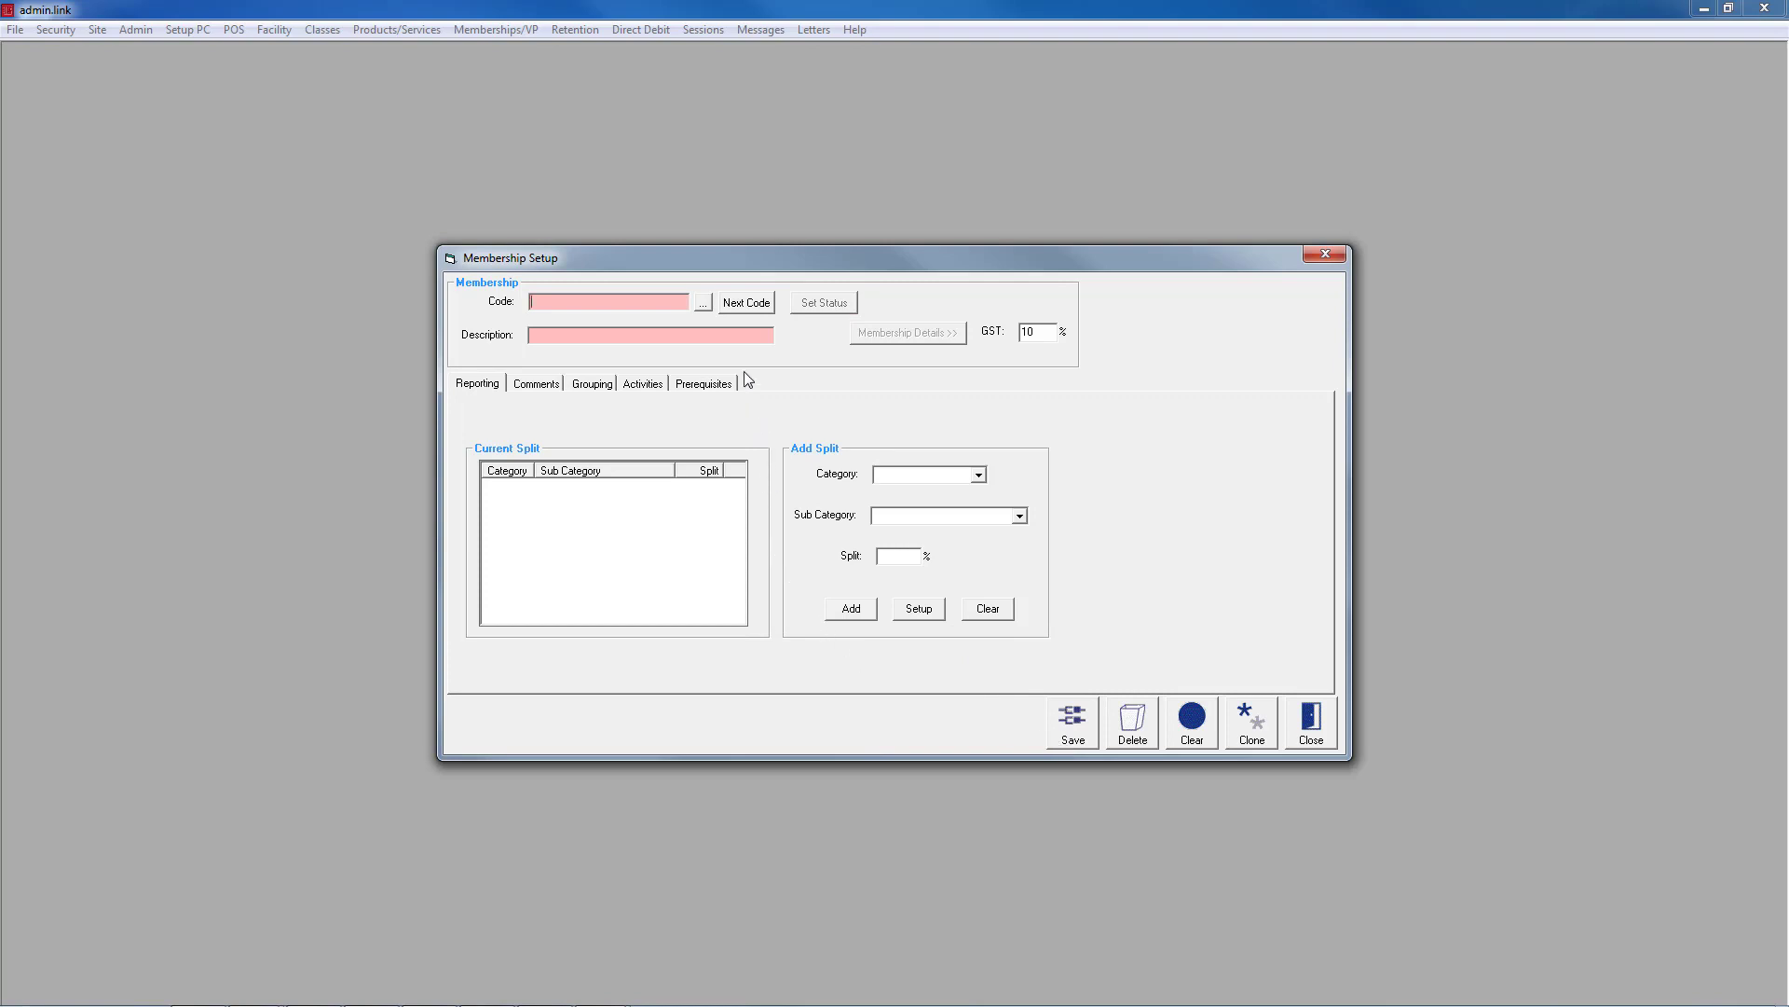
Search the memberships with inactive ones included and open M1000 Adult Full Access DD.
left_click(703, 305)
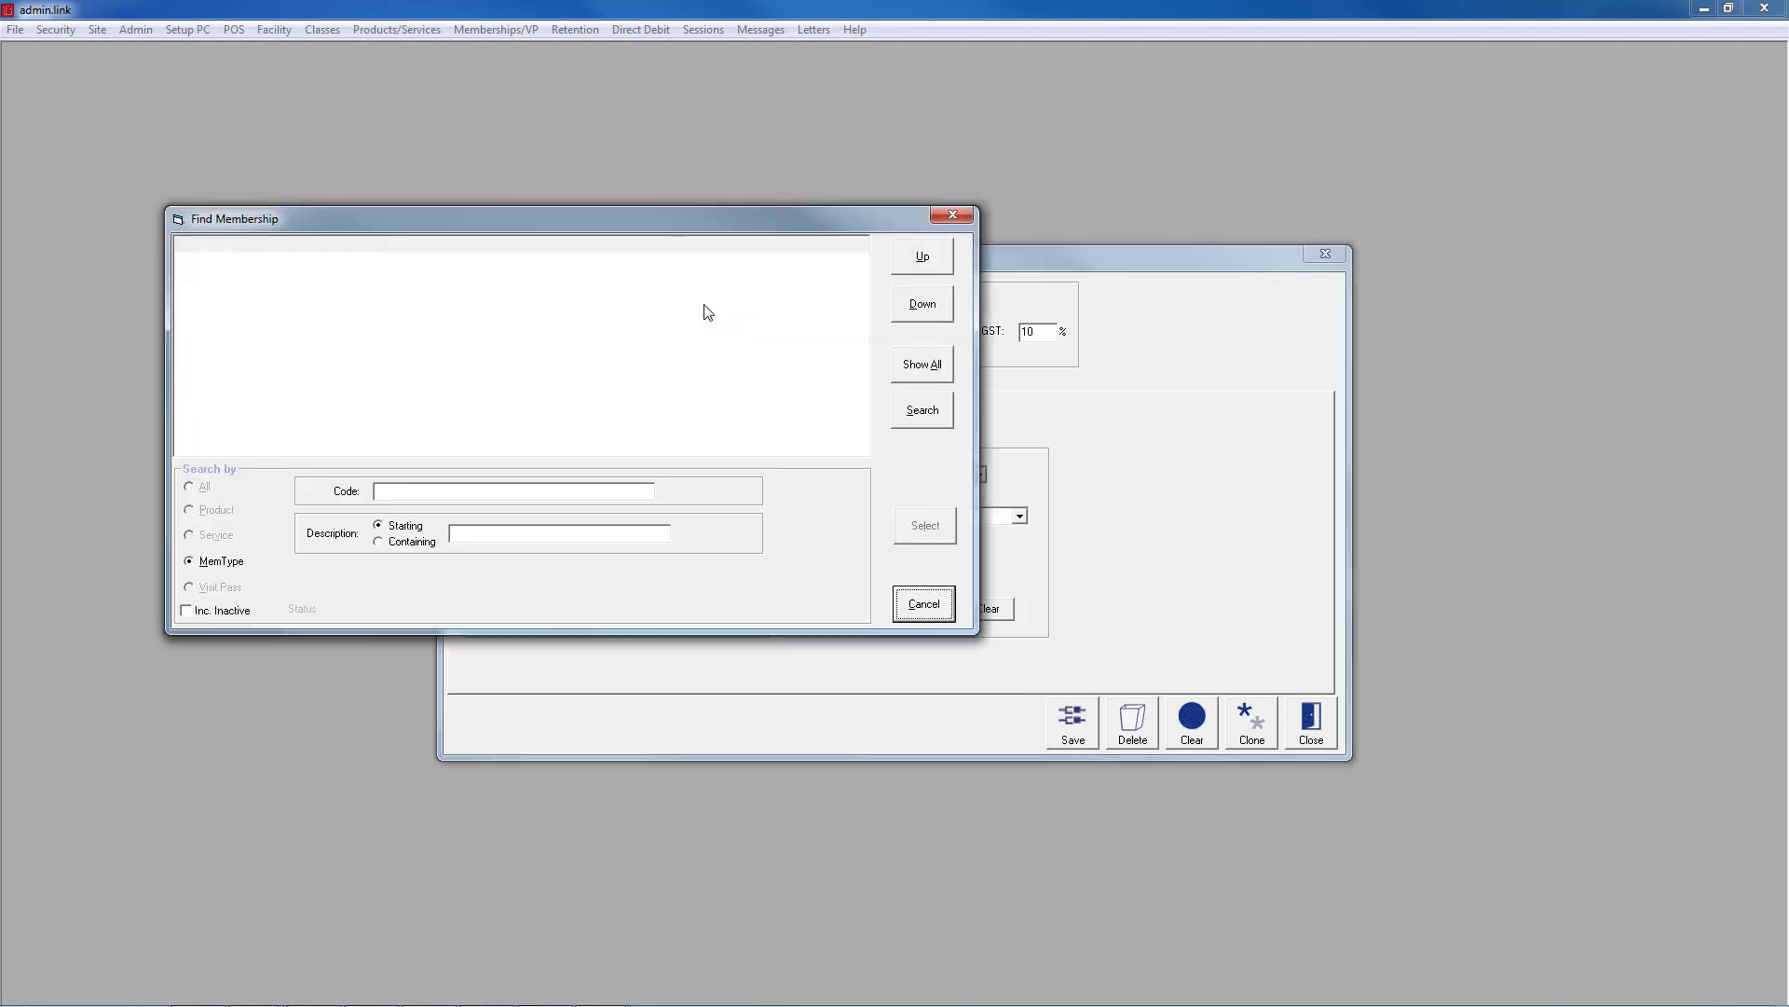
left_click(187, 612)
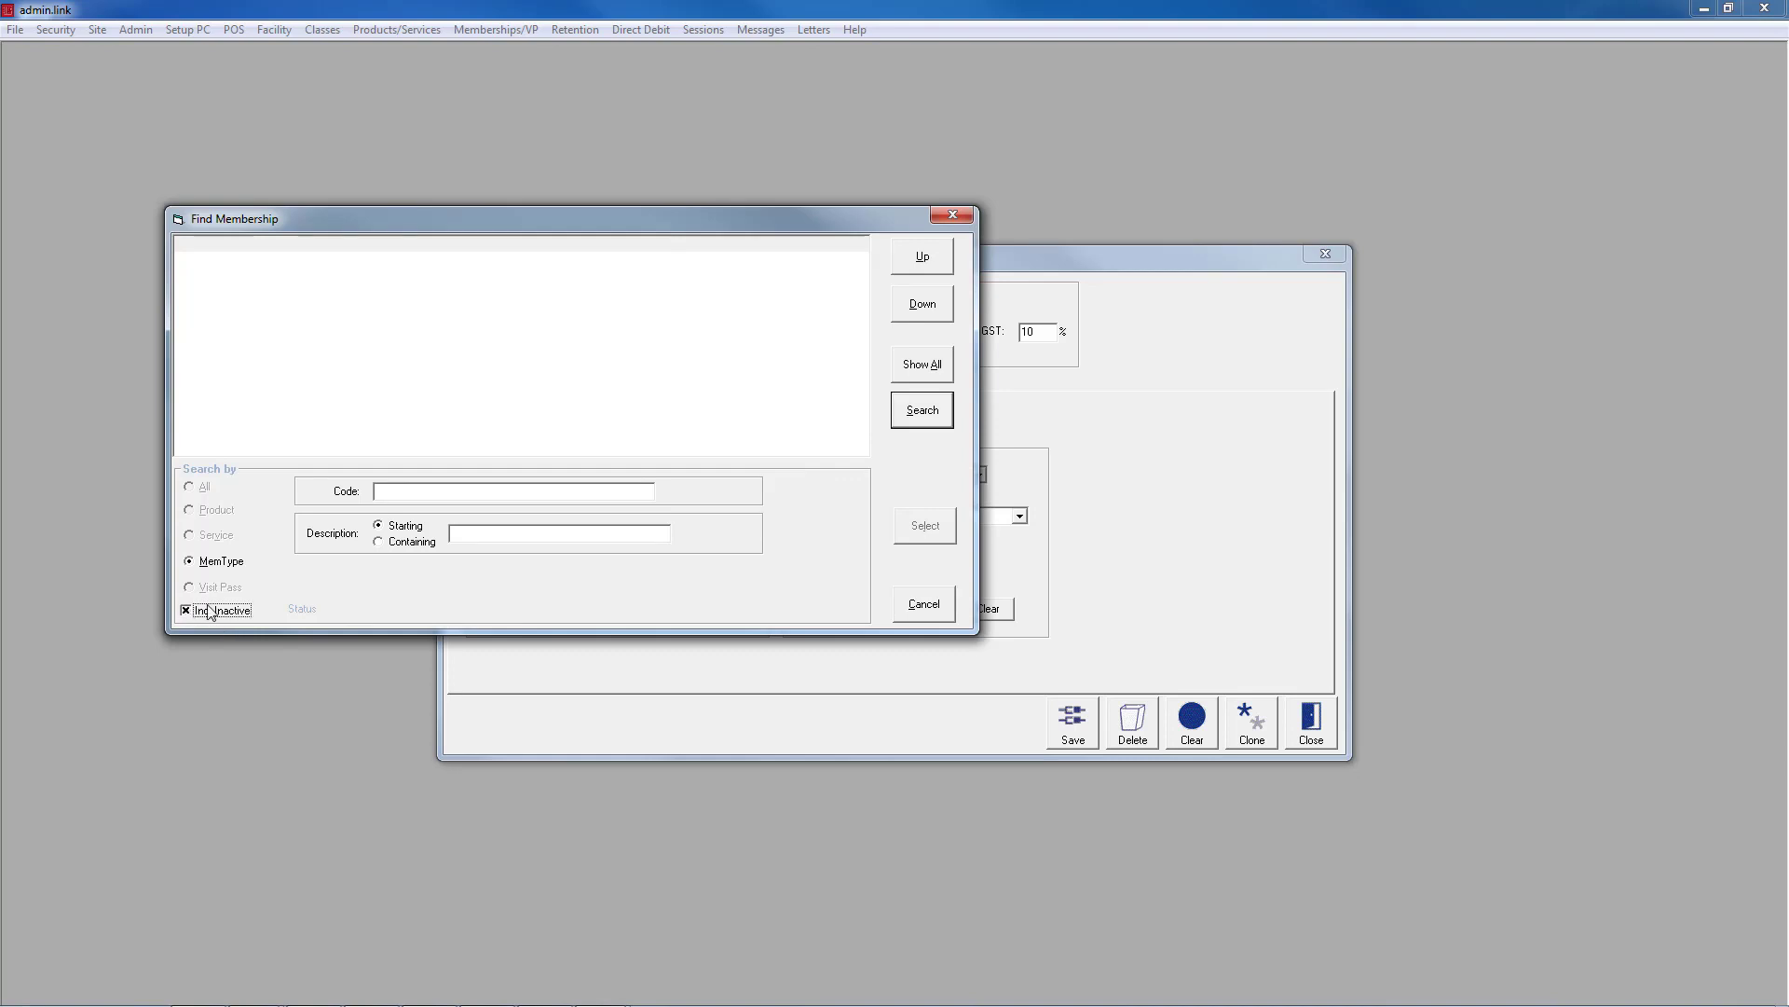
left_click(921, 411)
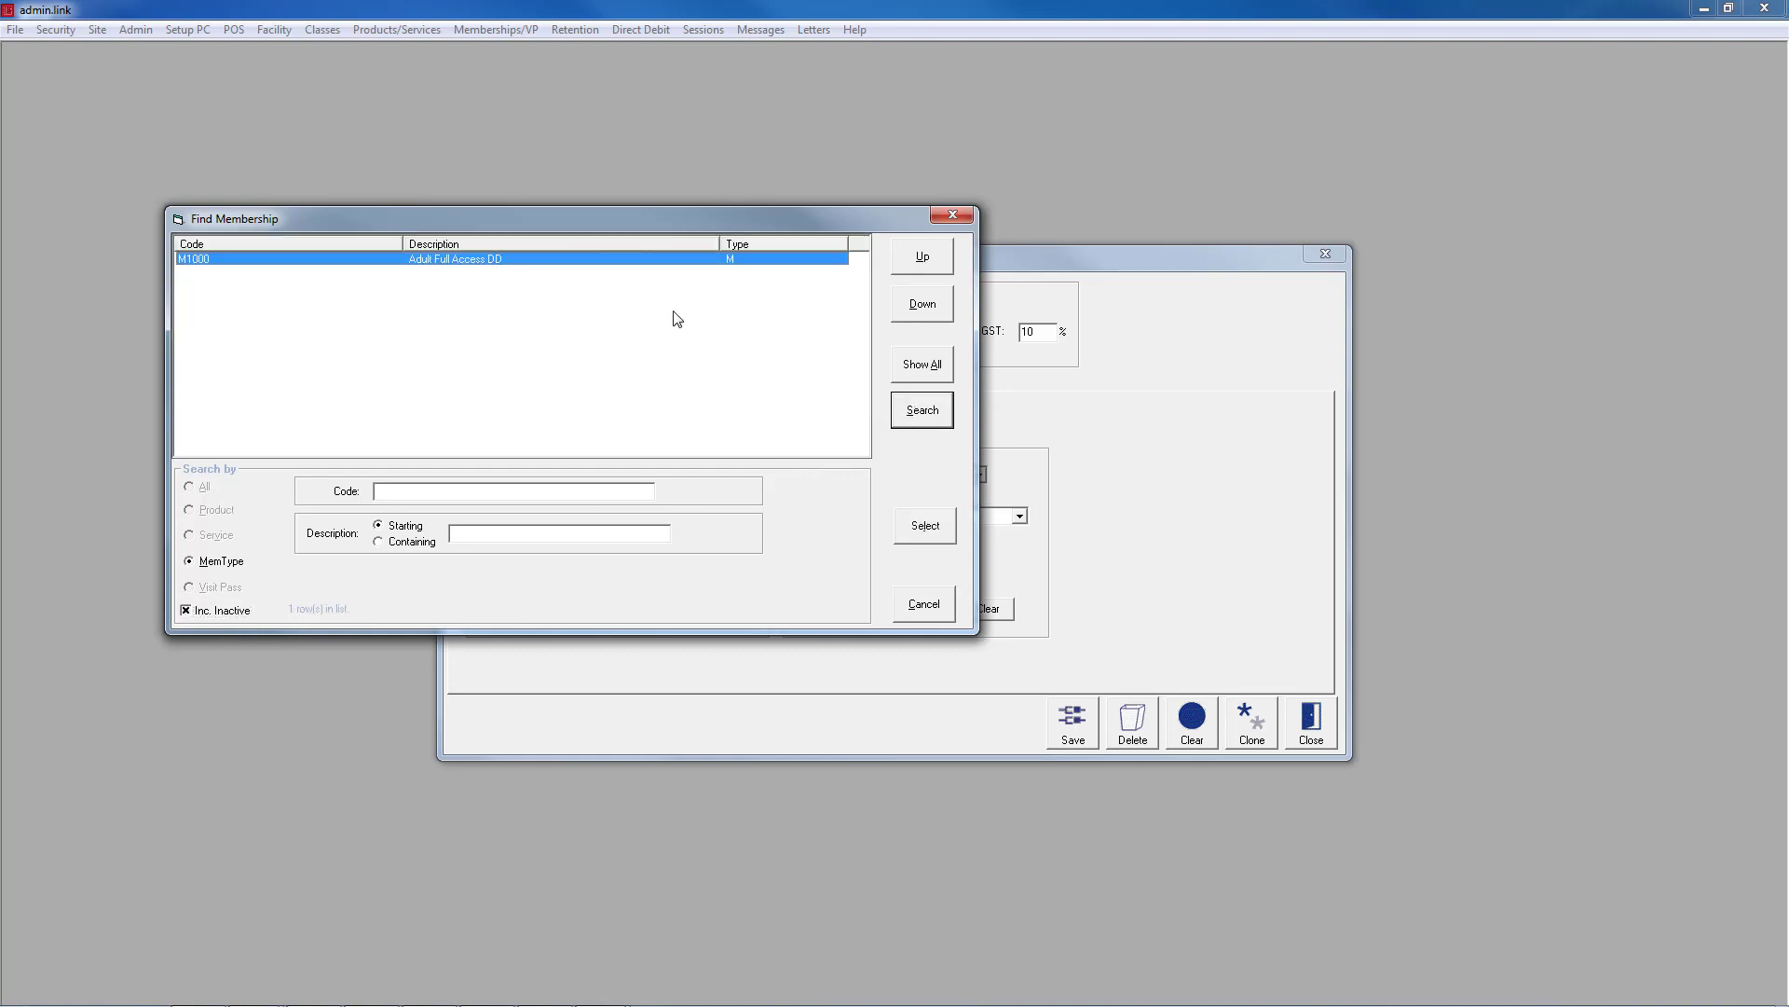
double_click(500, 256)
Set the status of membership type M1000 to active, save it and close the membership setup.
left_click(811, 308)
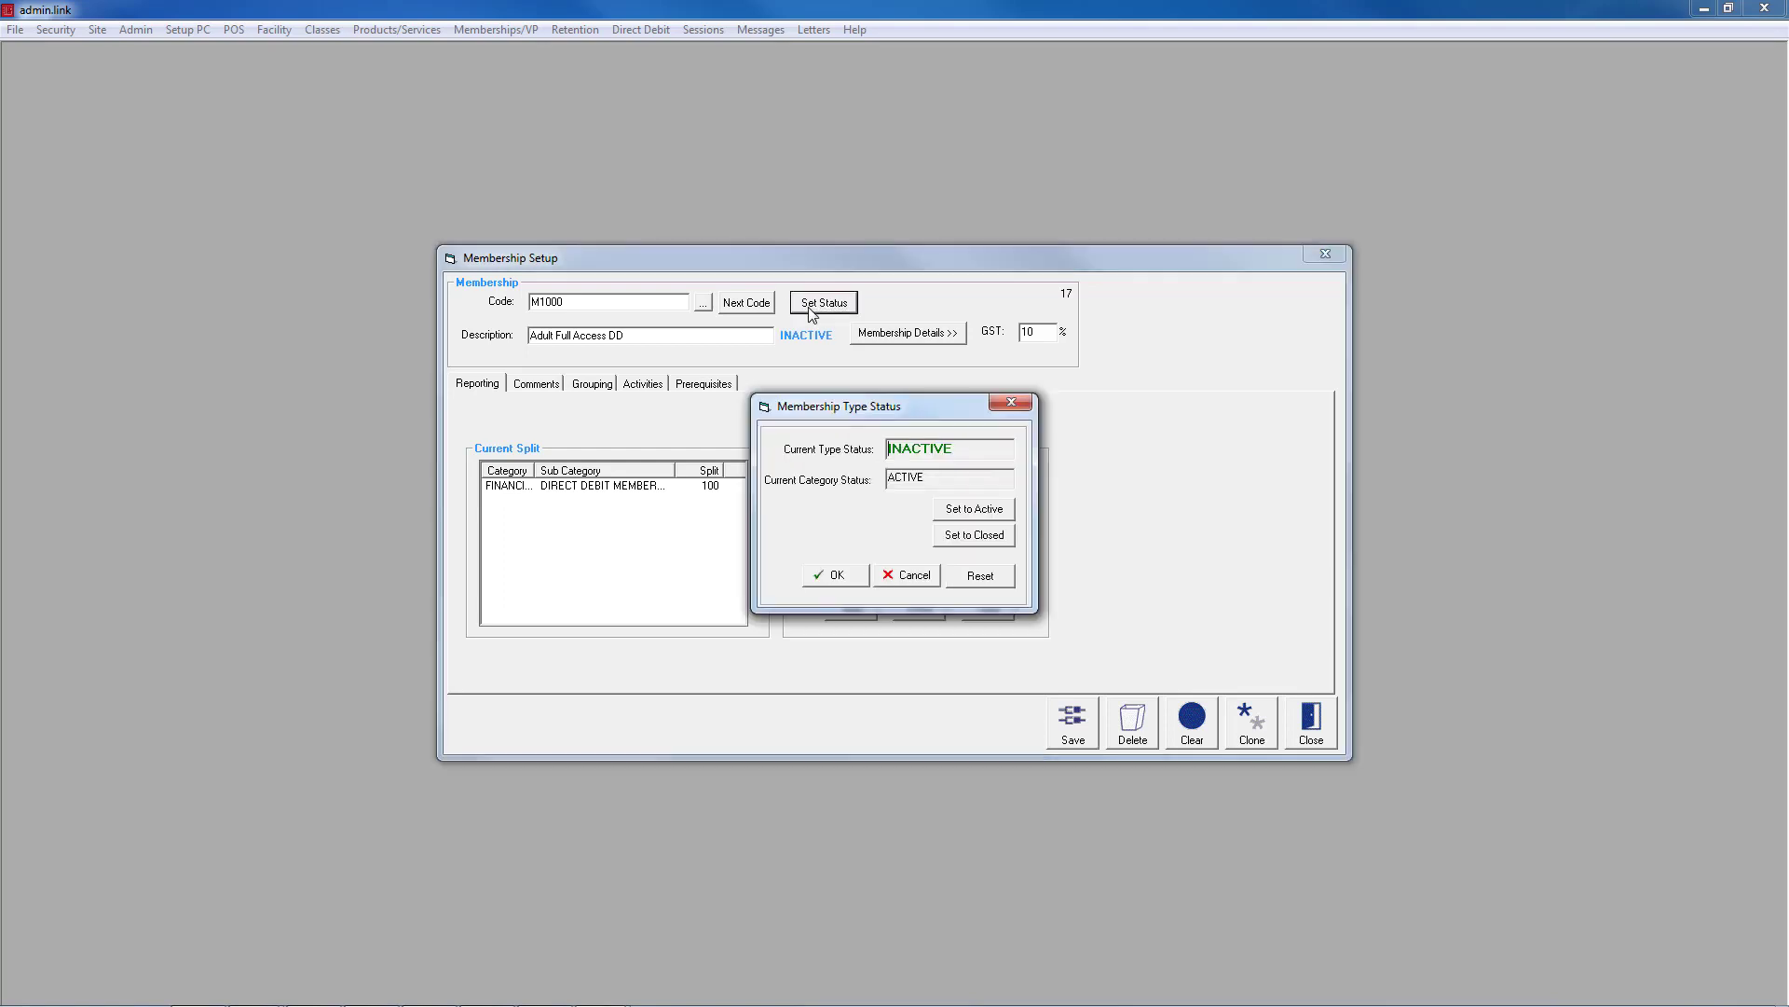
left_click(979, 511)
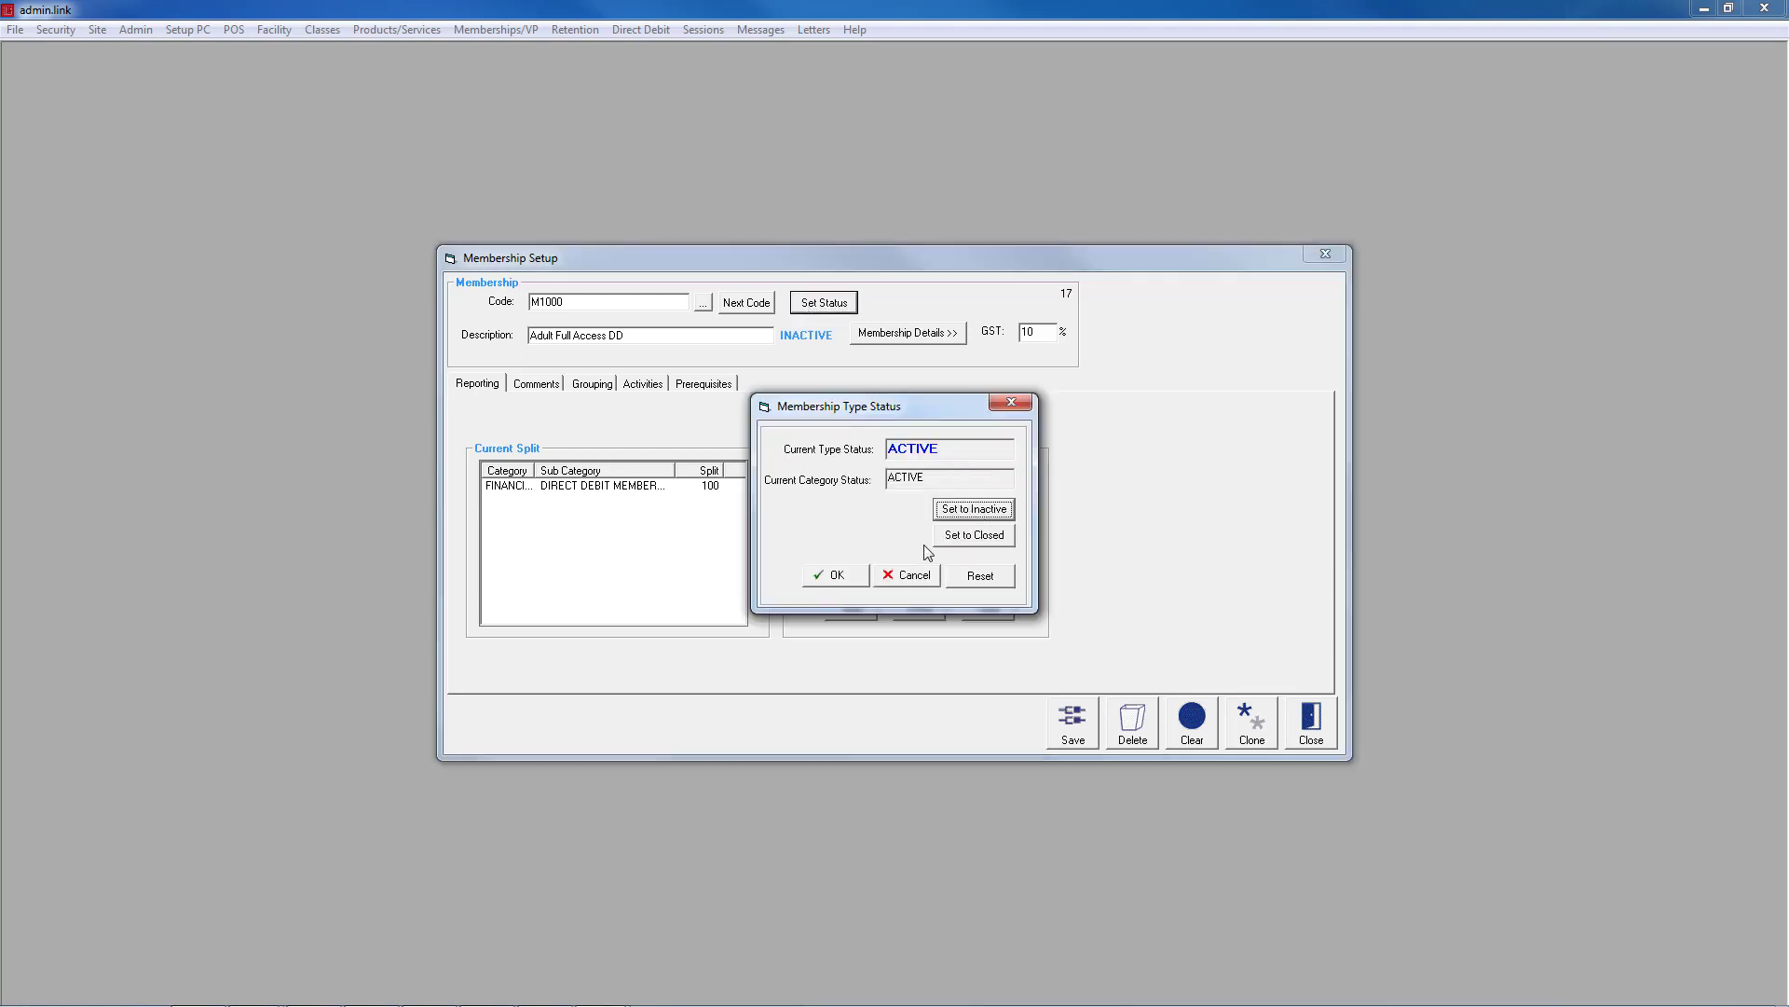
left_click(834, 575)
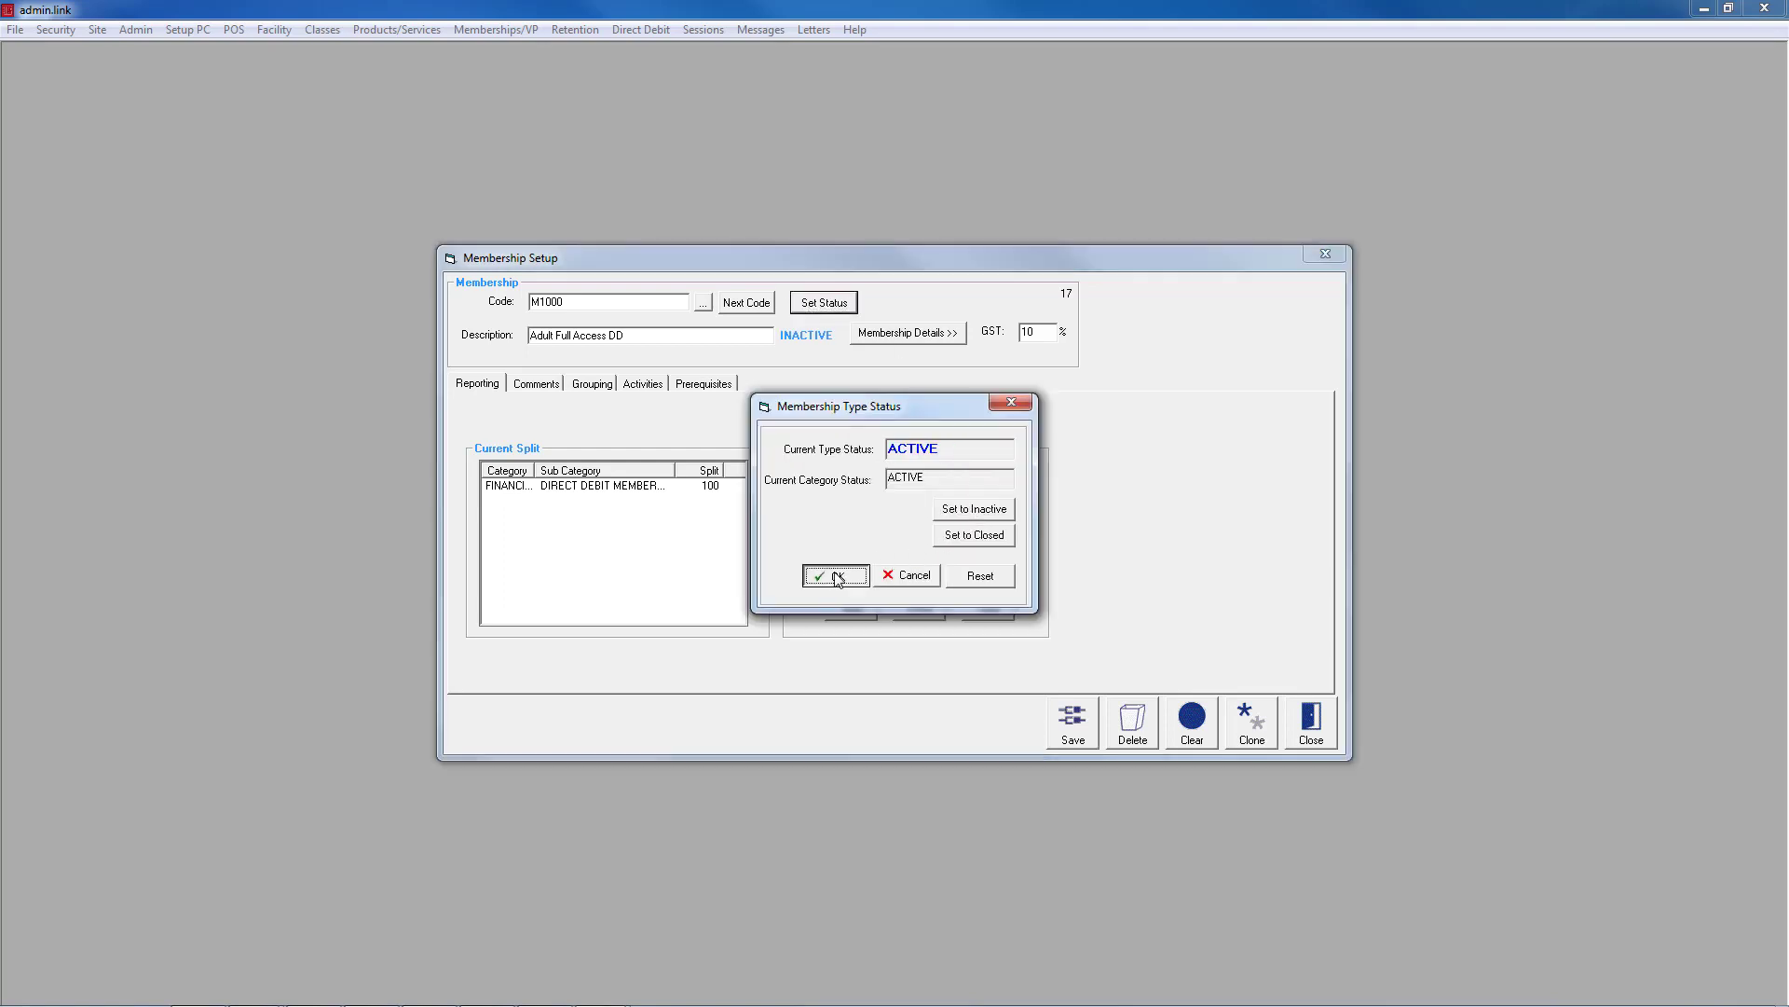
left_click(1072, 722)
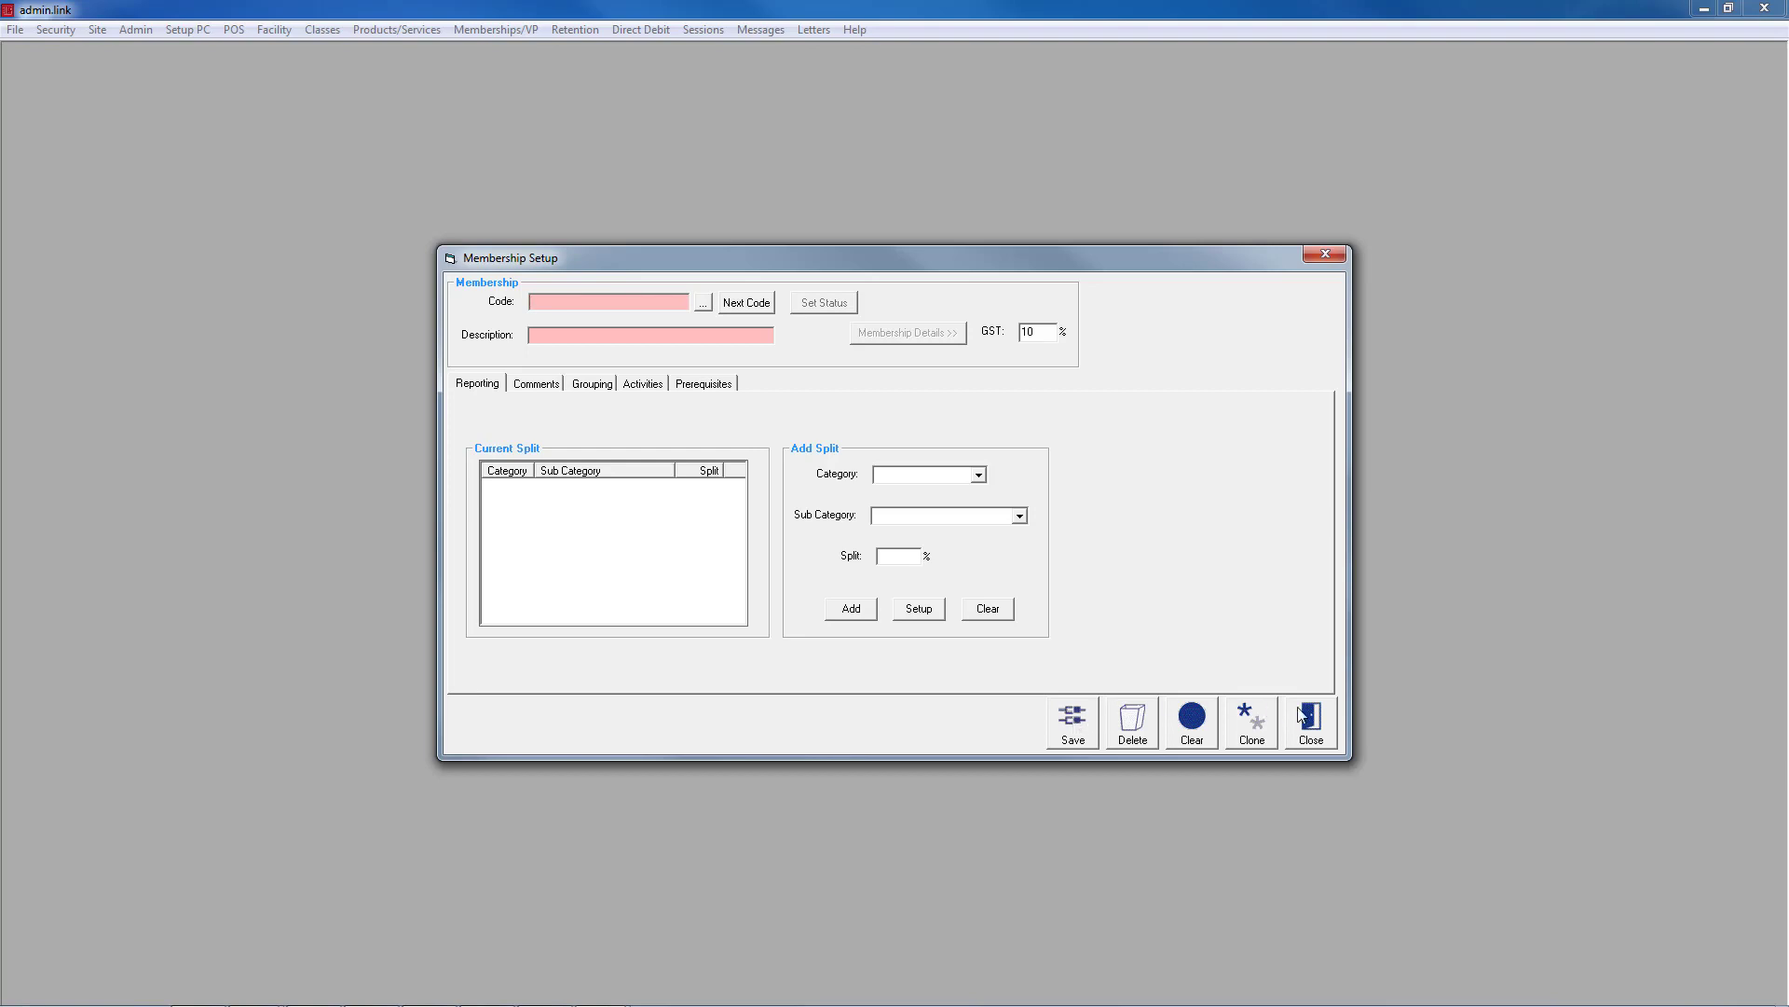
left_click(1312, 735)
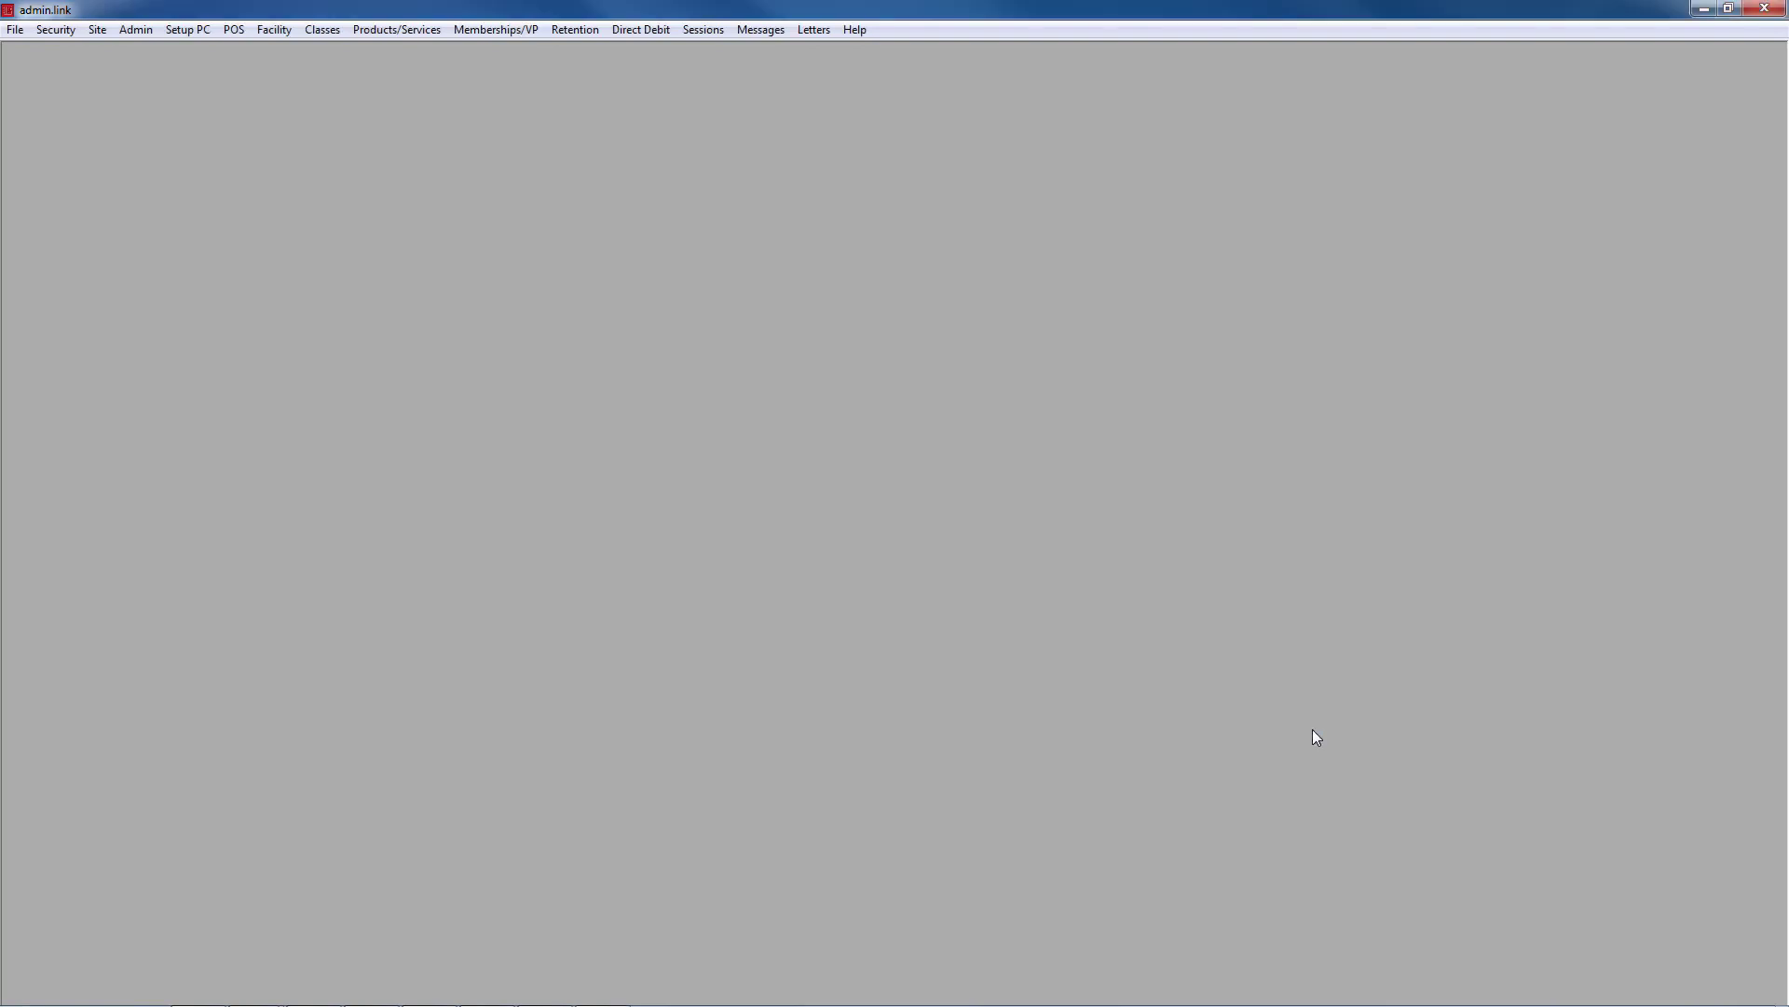